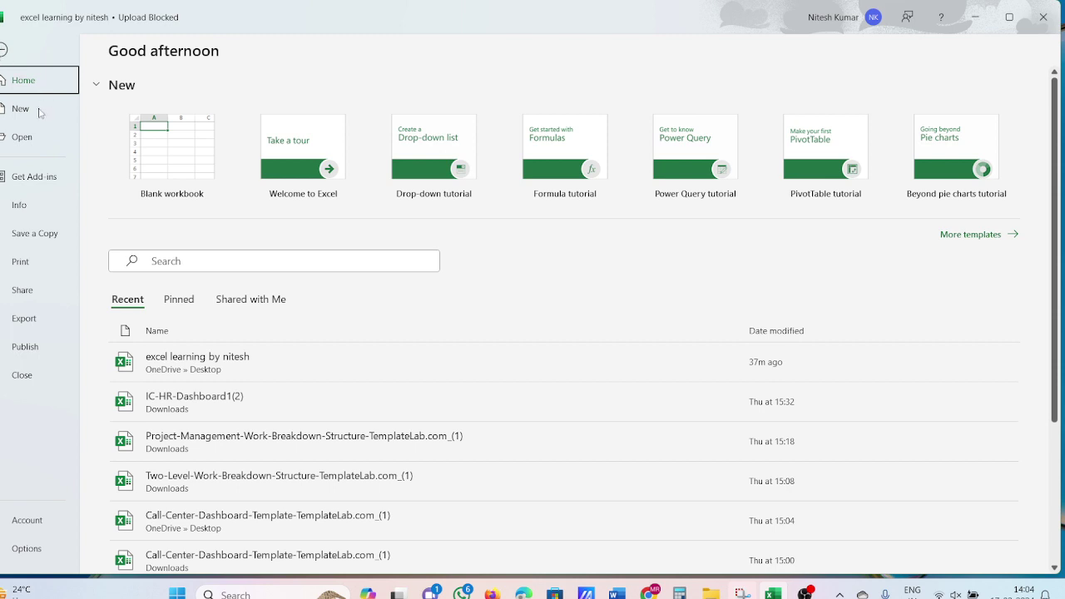
- Review the workbook's new-file, open, info, save-a-copy and print options
click(40, 113)
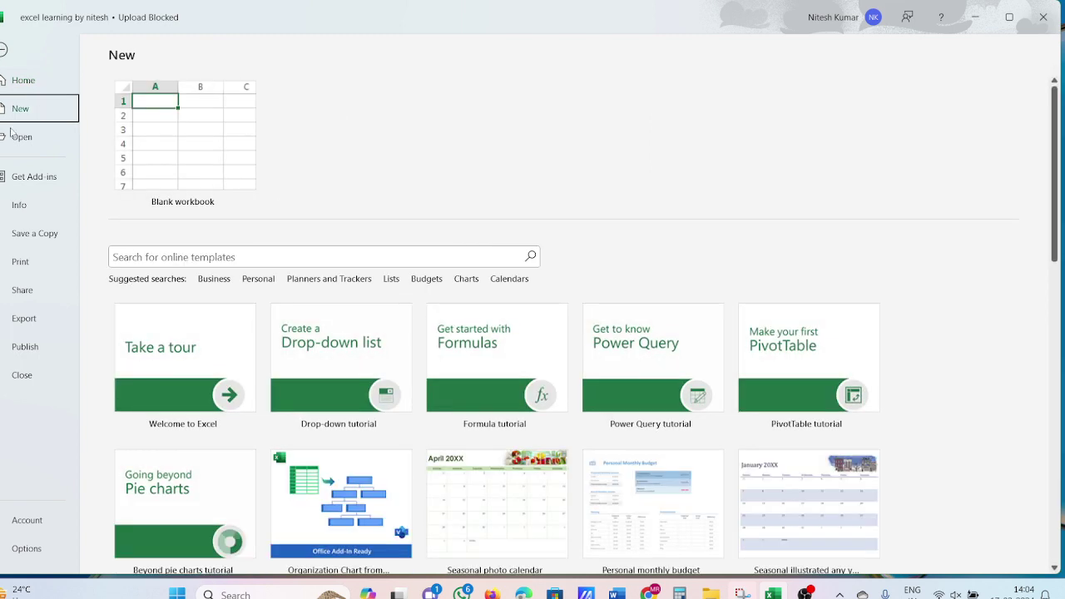
click(22, 138)
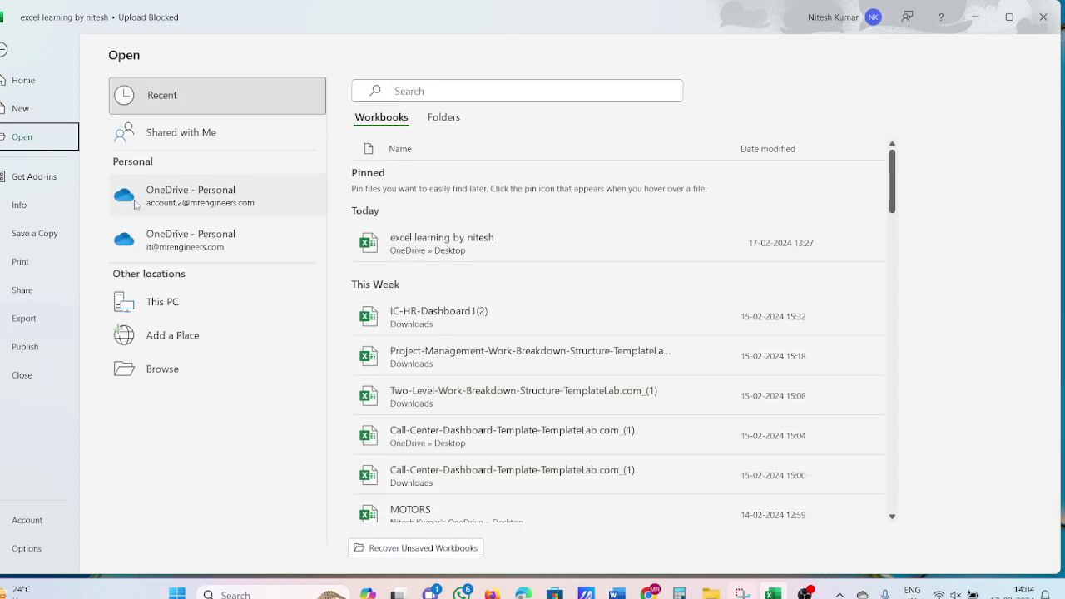
click(533, 316)
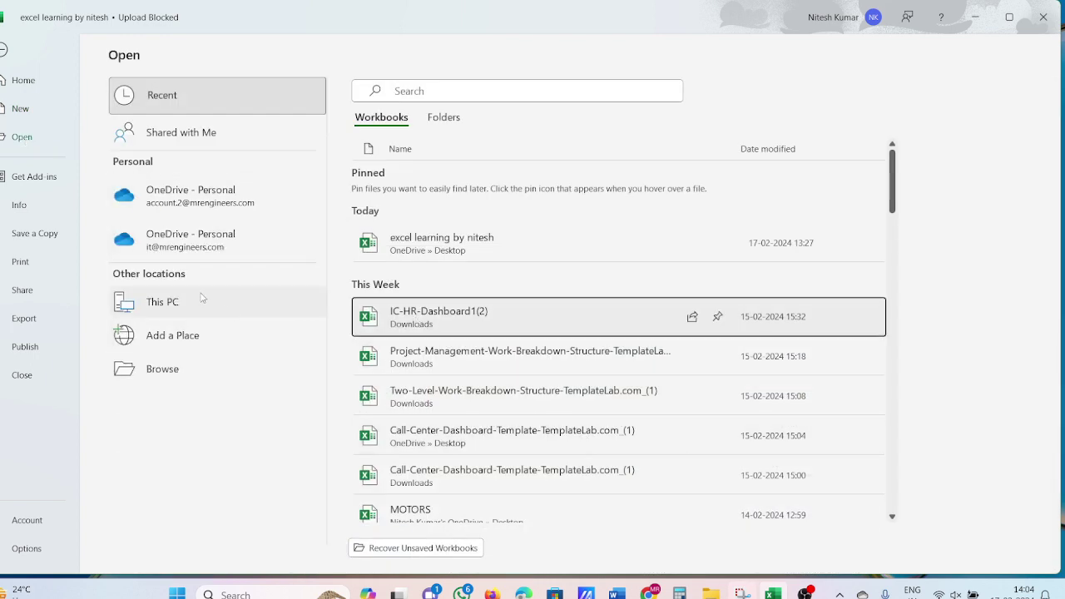
click(24, 206)
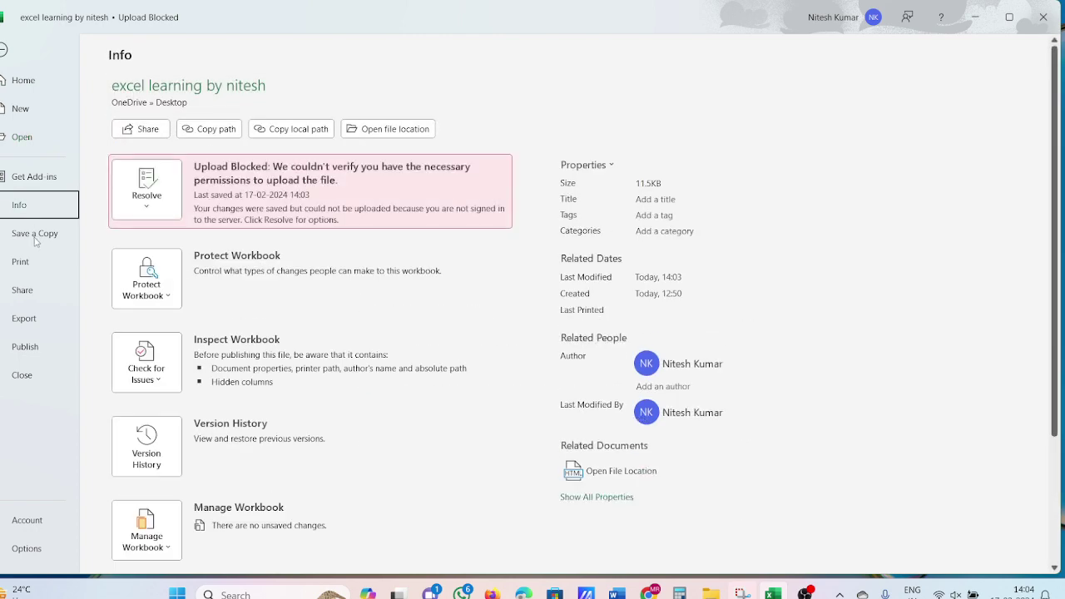
click(35, 236)
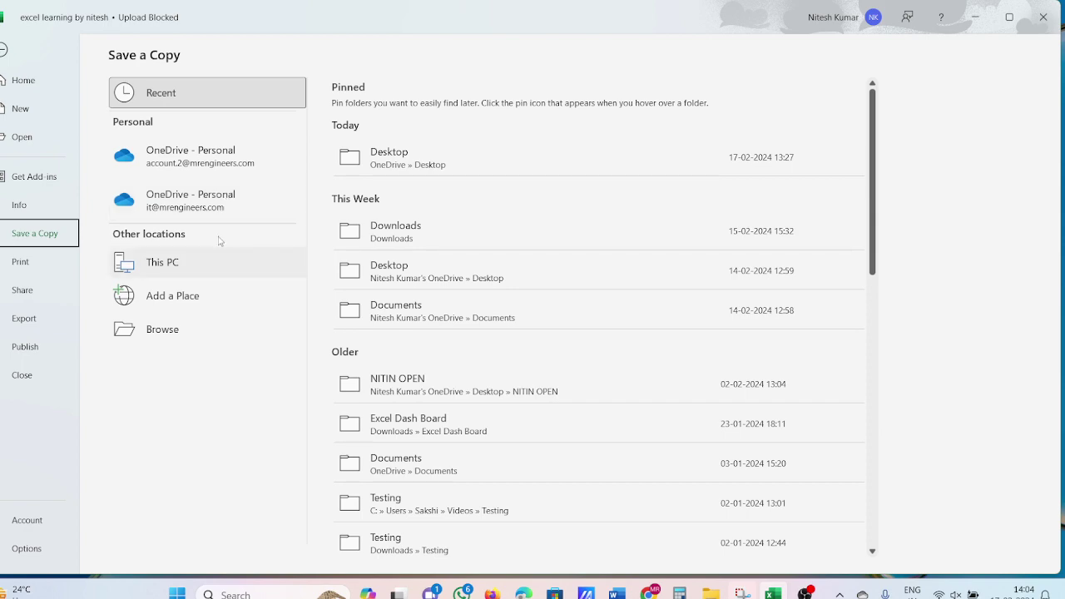
click(17, 265)
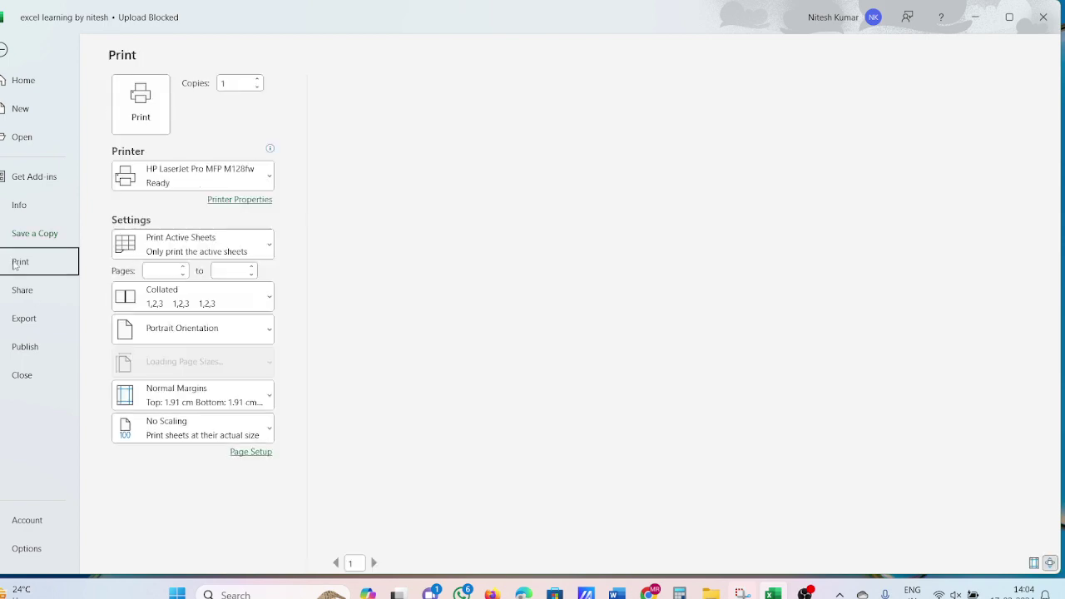
- Try to share the workbook and expand the technical details of the sharing error
click(37, 302)
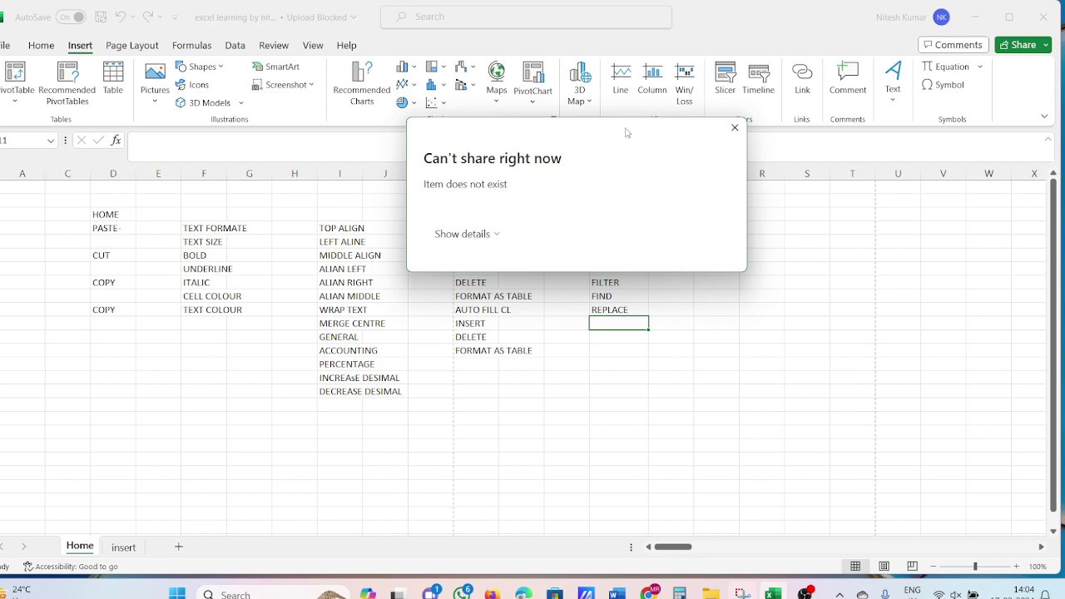
click(735, 127)
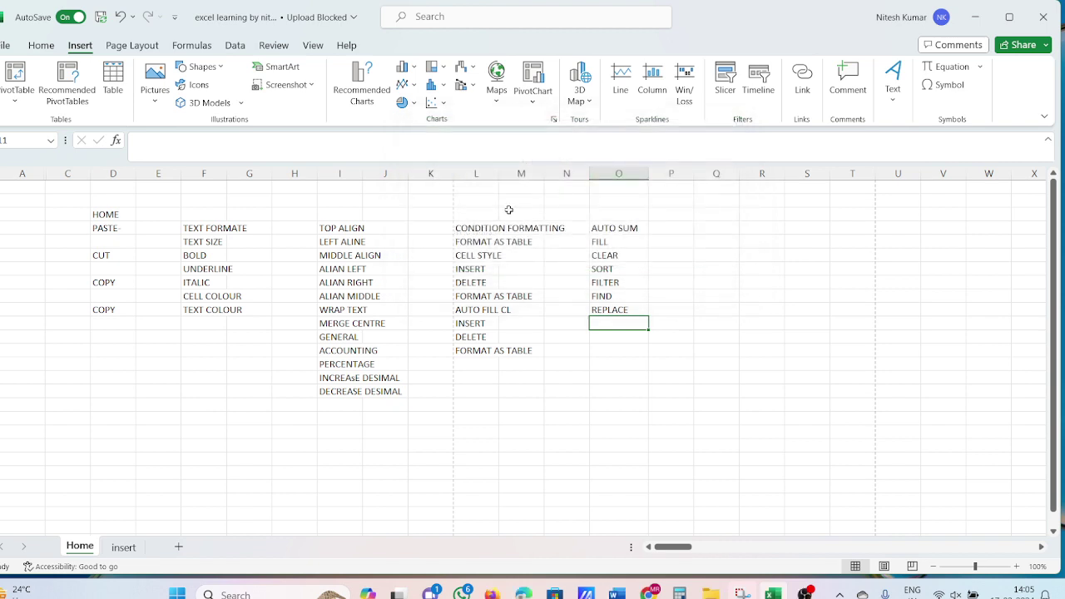
click(1035, 47)
click(1017, 69)
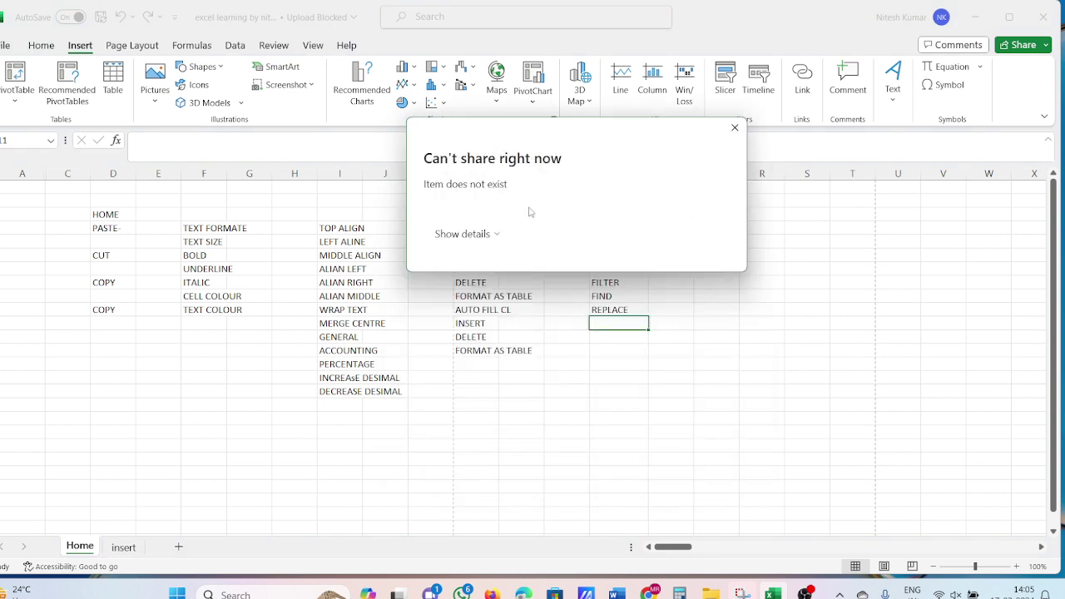
click(456, 243)
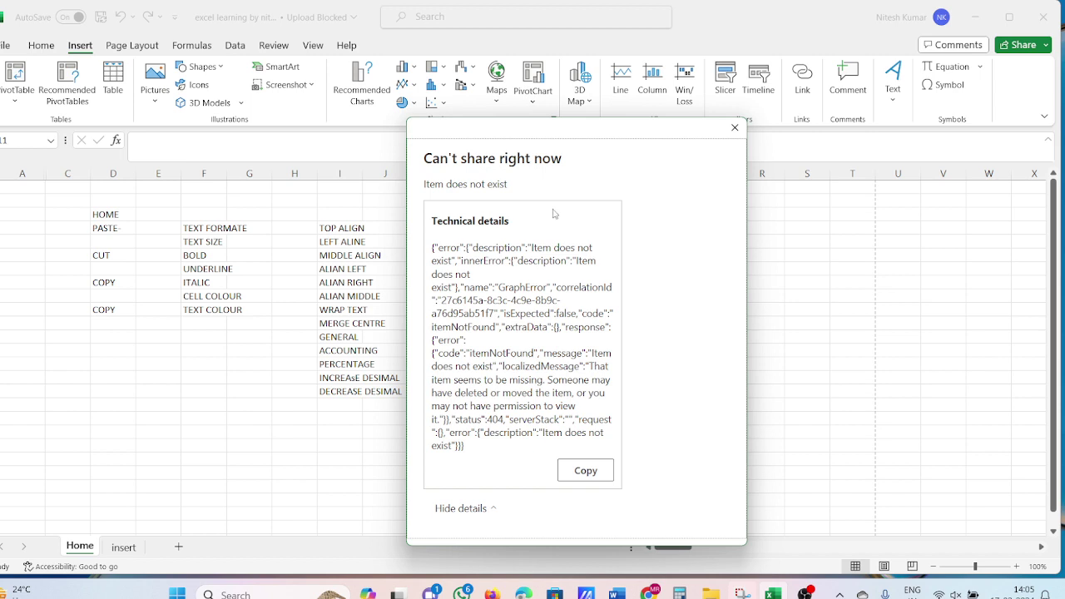
click(736, 129)
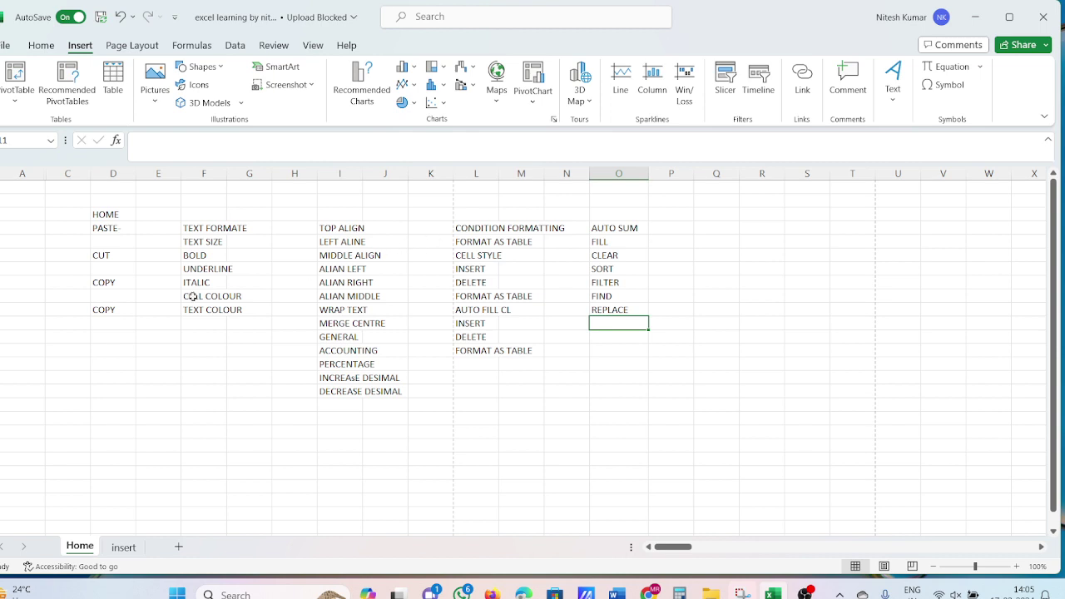
- Close the open workbook and exit Excel
click(5, 45)
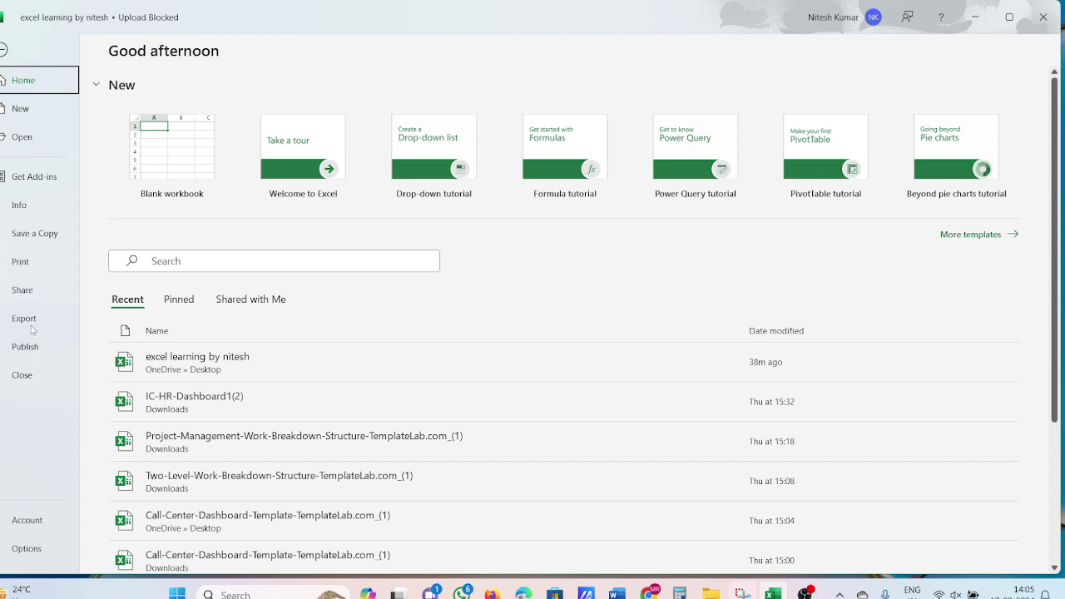
click(37, 382)
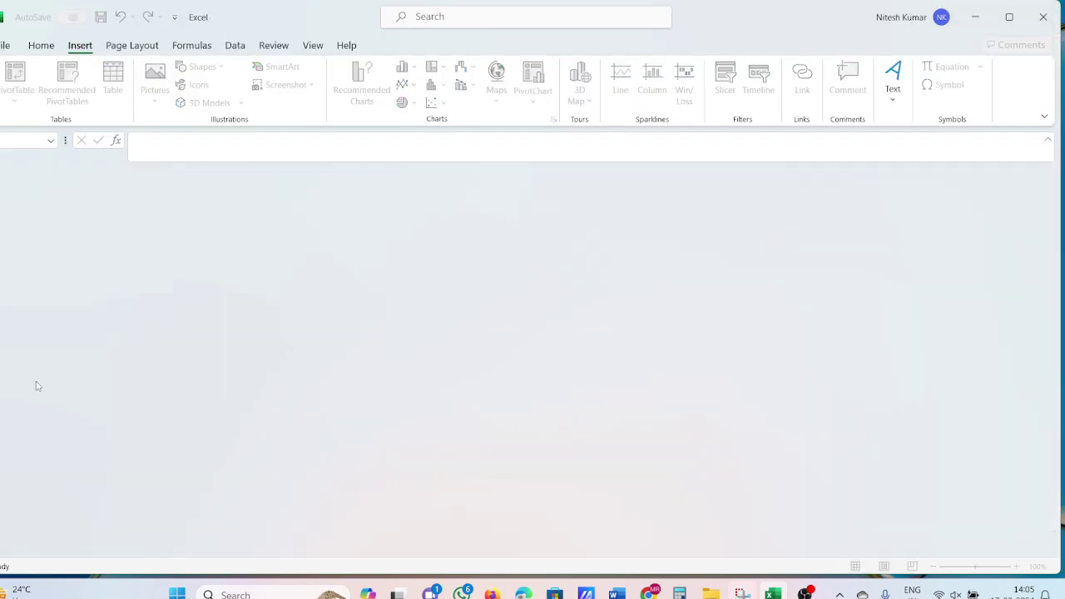
click(53, 48)
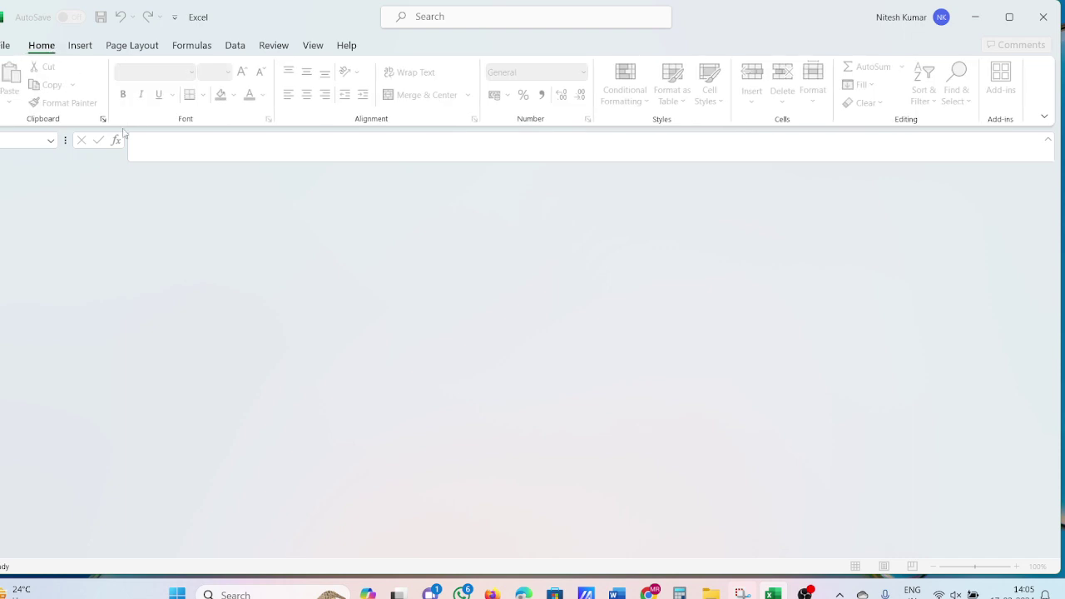
click(1045, 15)
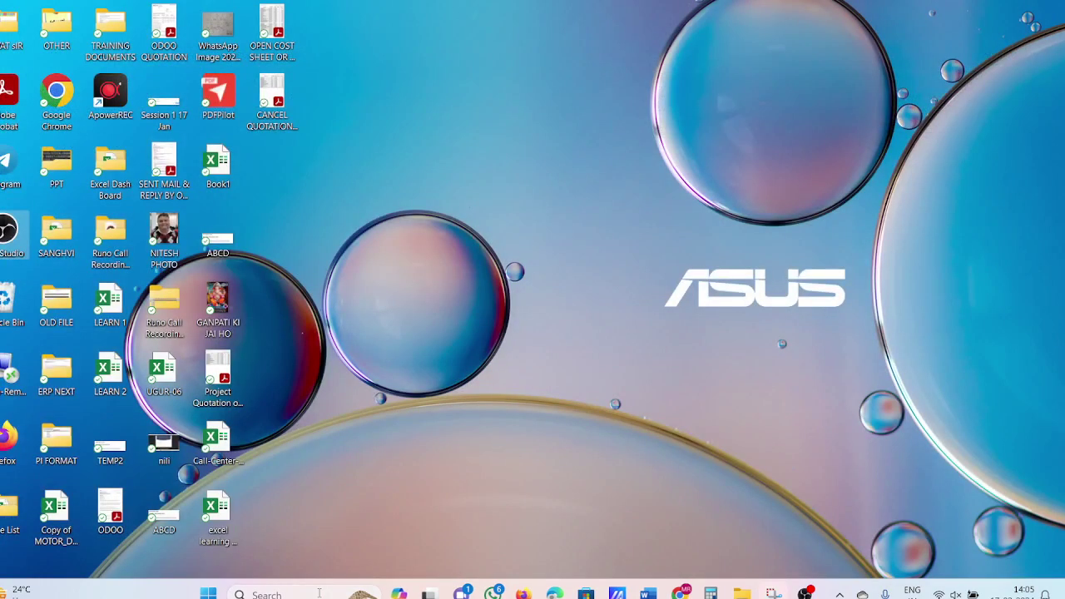
- Relaunch Excel from the Windows search and create a blank workbook
click(267, 595)
text(excel)
key(Escape)
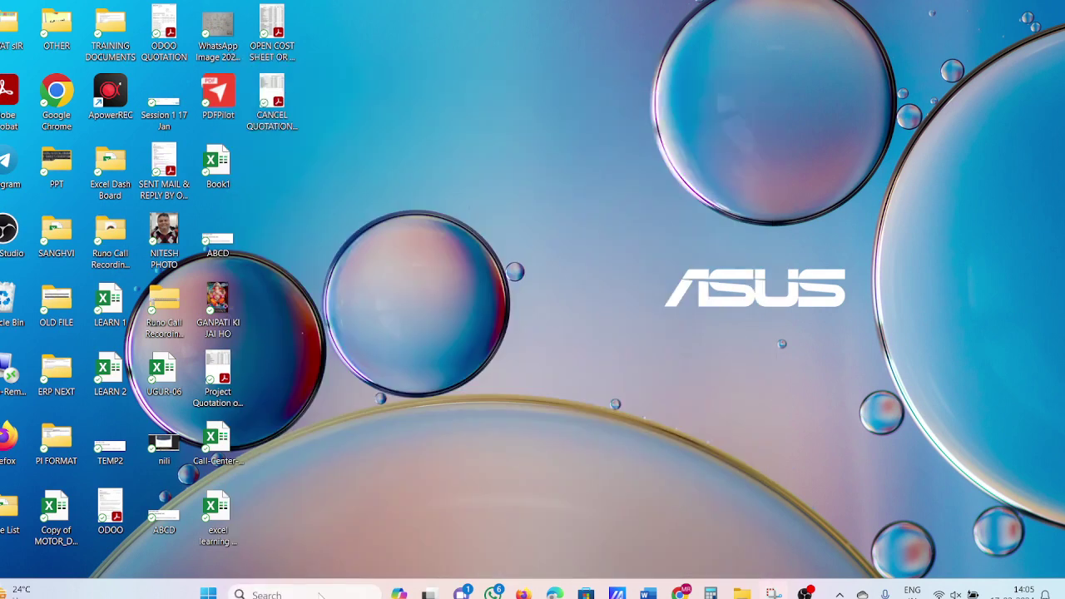
click(295, 594)
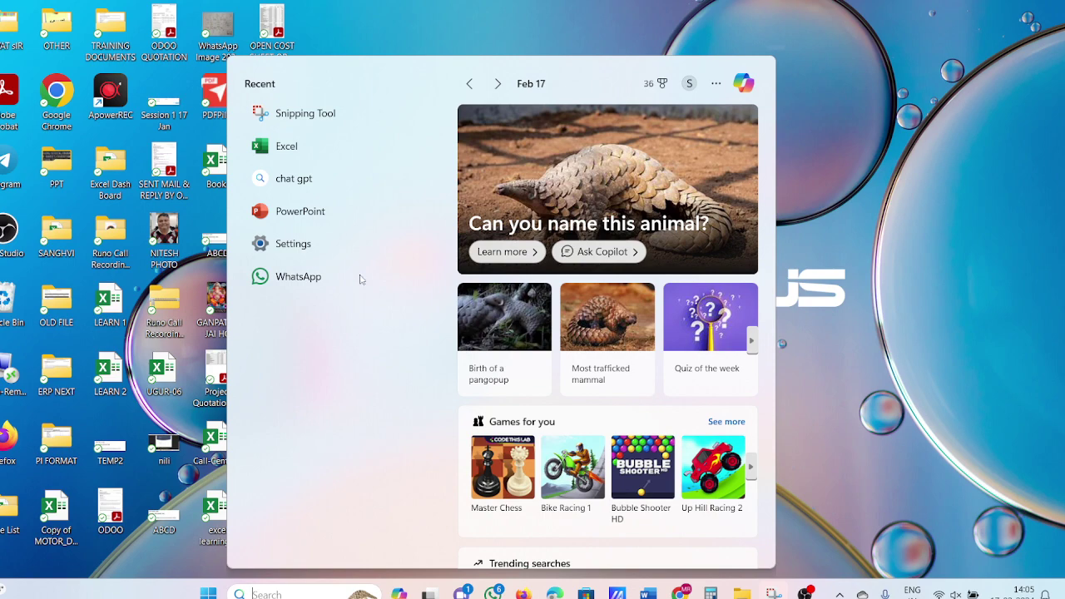
click(293, 145)
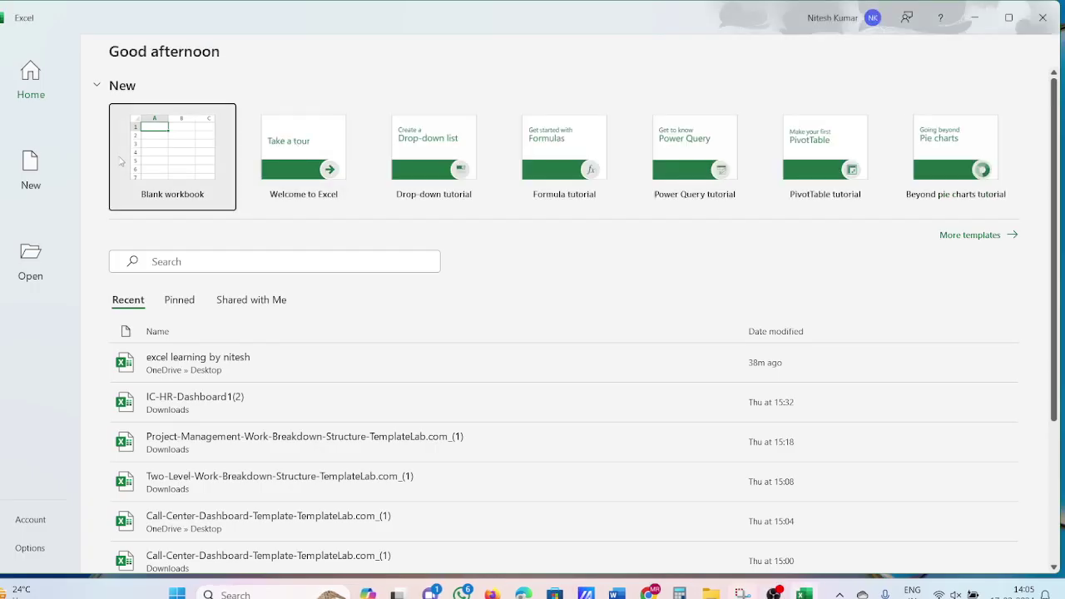
click(132, 152)
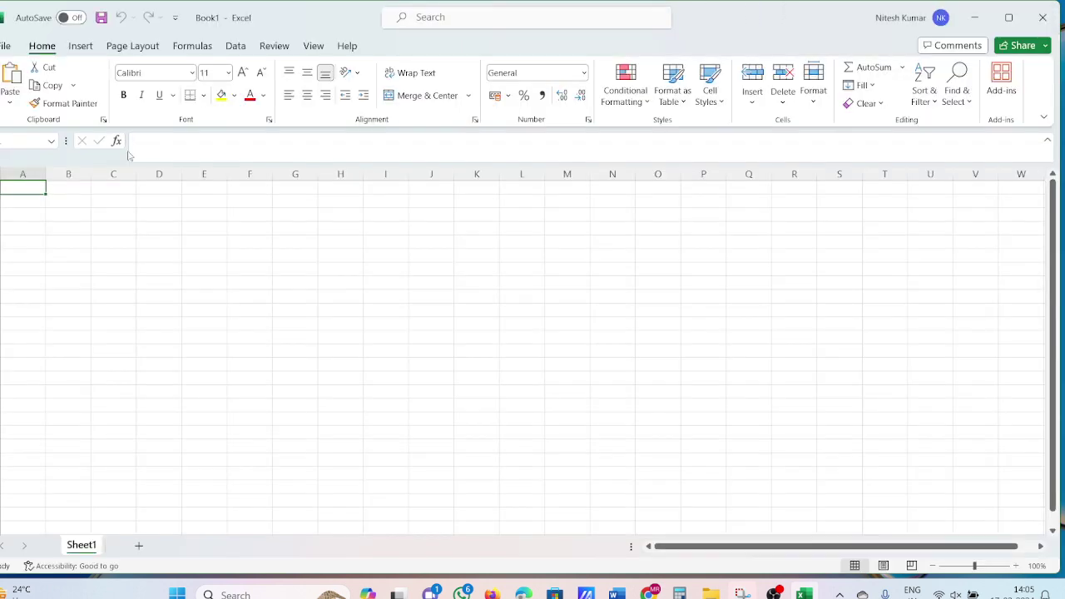
- Enter the text "ab" in cell A4
click(11, 102)
click(19, 231)
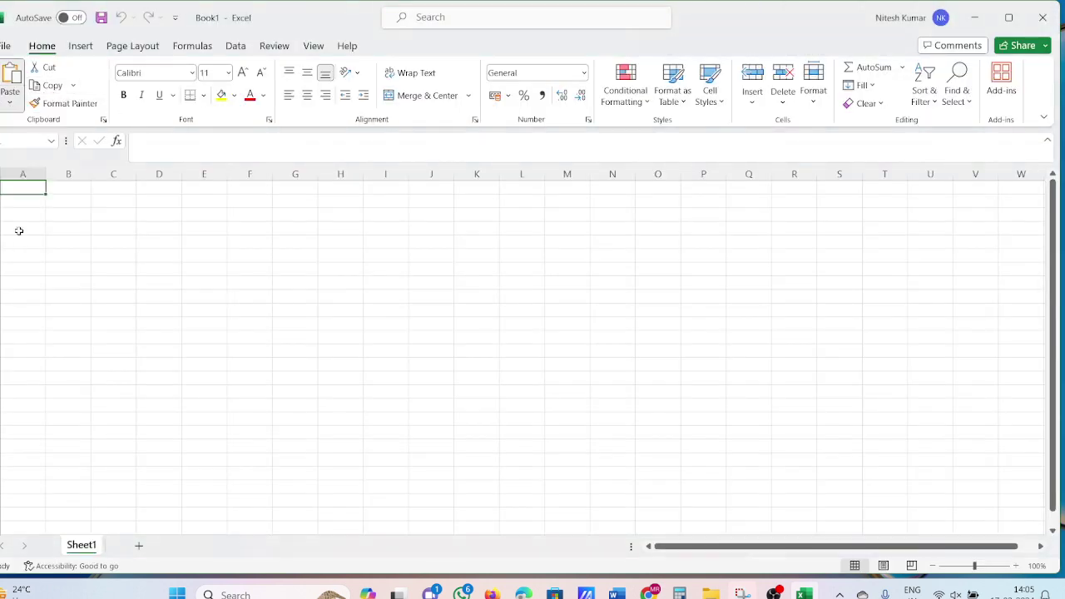
click(20, 230)
text(a)
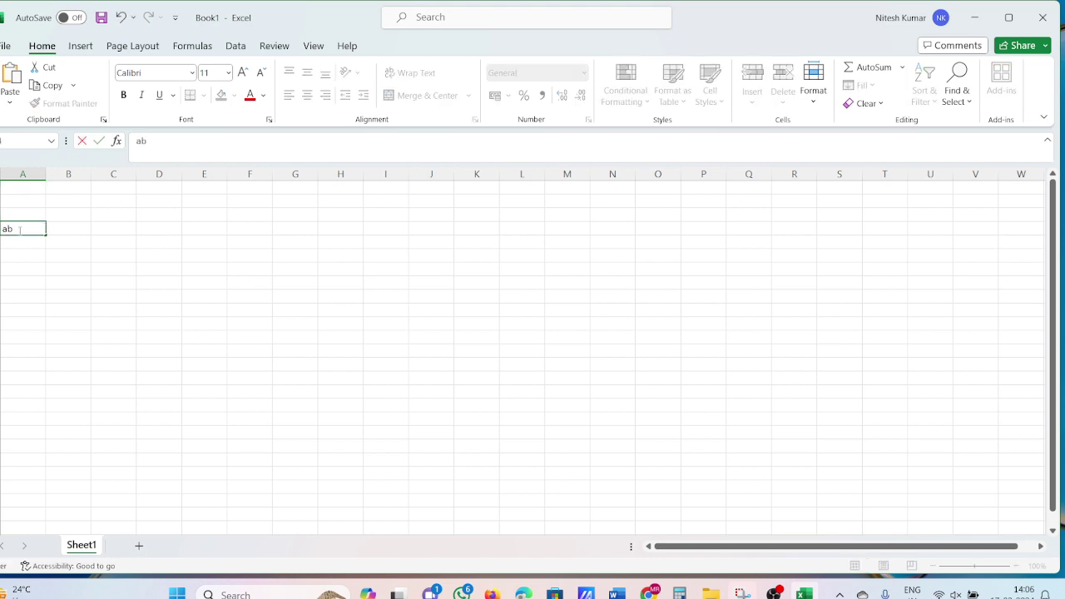
text(b)
click(23, 250)
- Copy cell A4 and paste it back onto itself using Paste Special with the All option
click(25, 229)
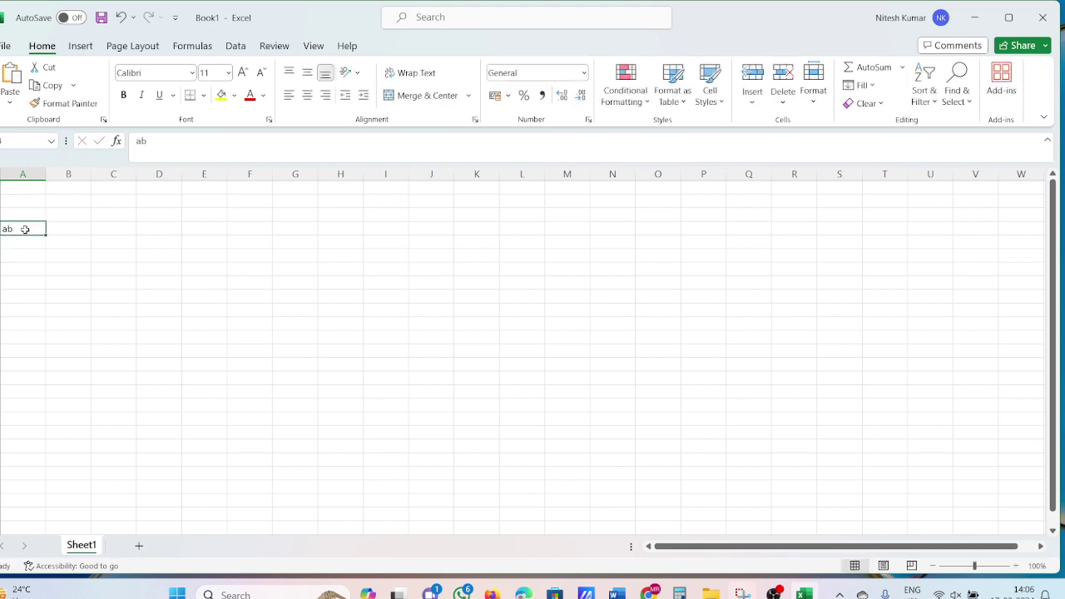
key(ctrl+c)
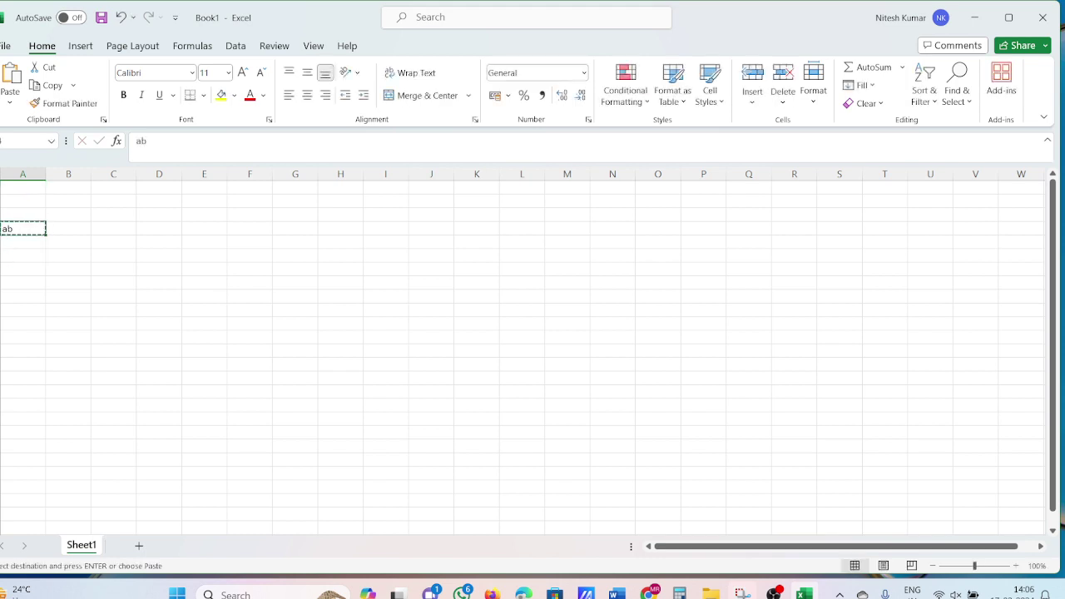
click(13, 103)
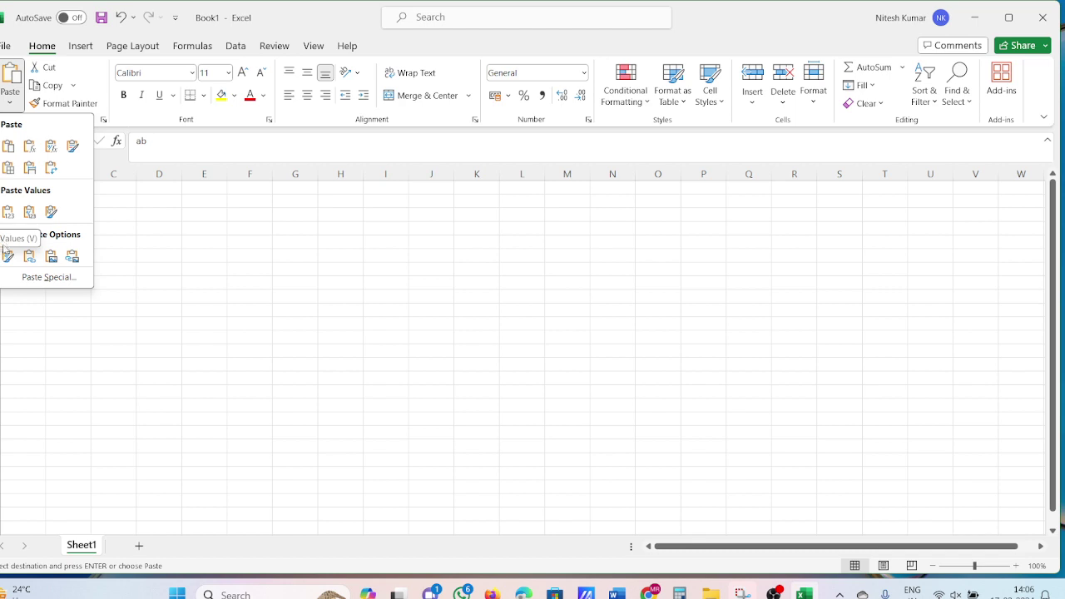
click(46, 279)
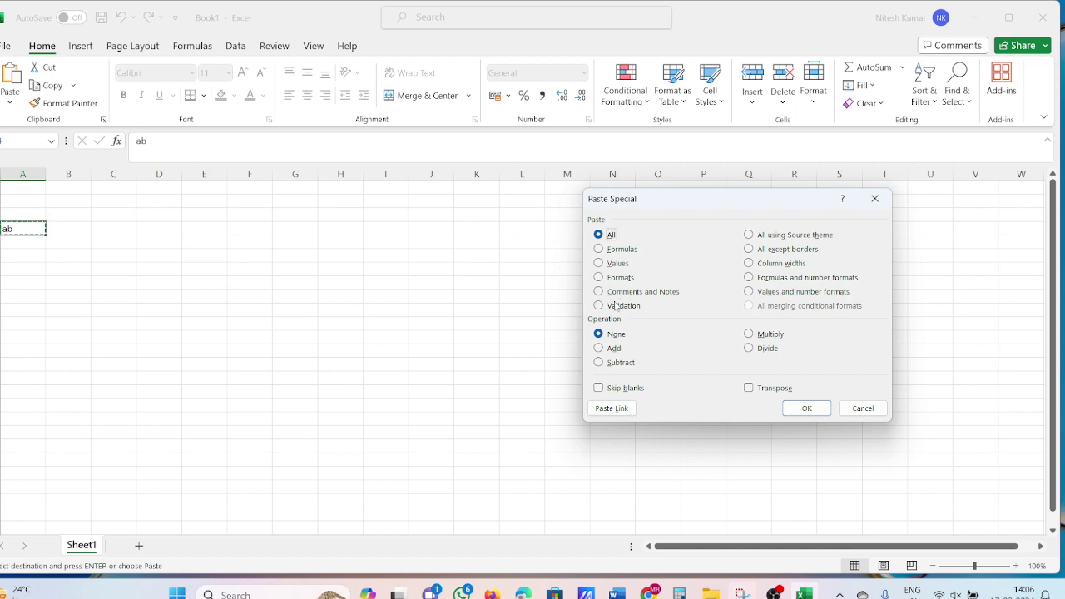
click(598, 264)
click(598, 235)
click(805, 406)
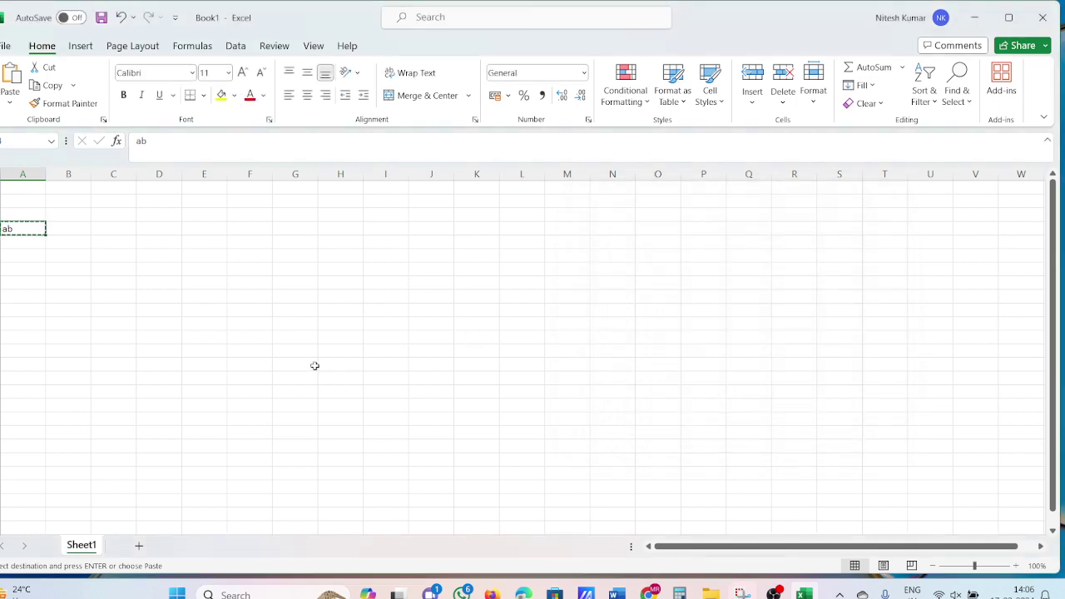
- Enter the formula =SUM(B2,C2) in cell A4
text(=)
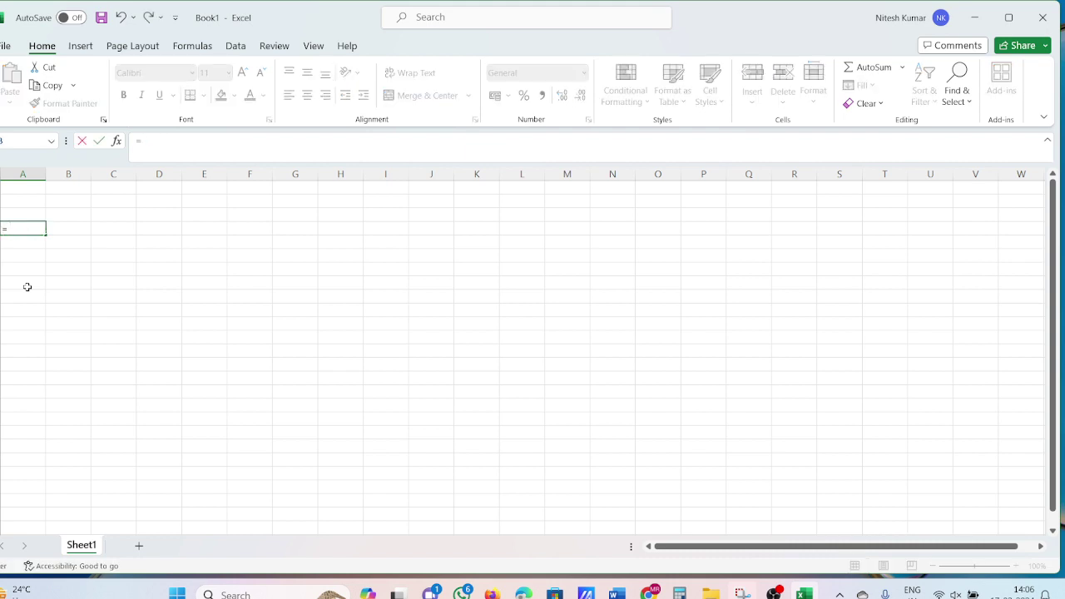
text(sum)
key(Tab)
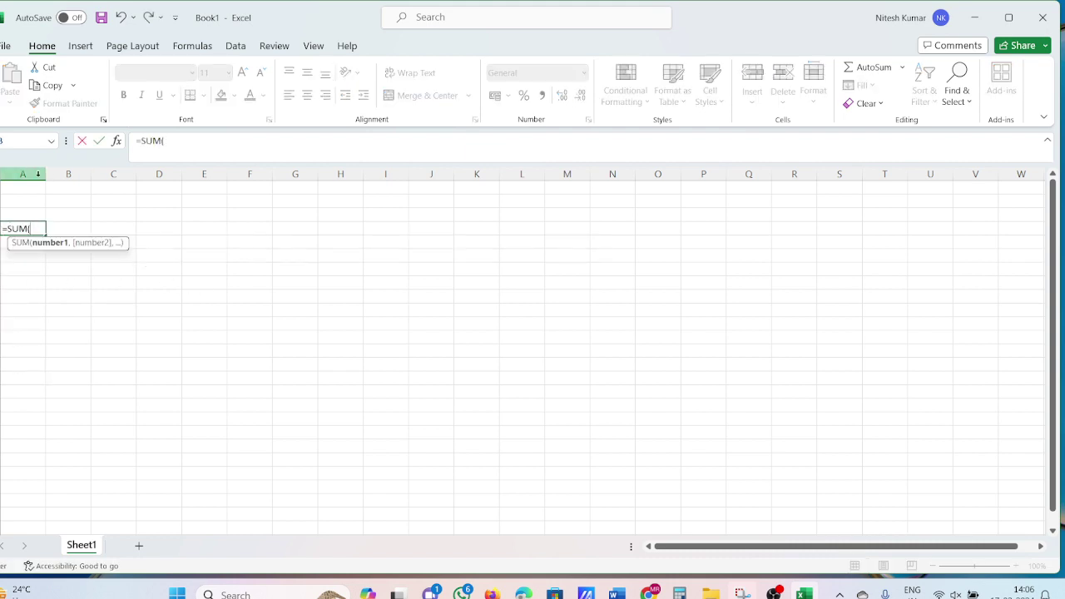
click(77, 201)
text(,)
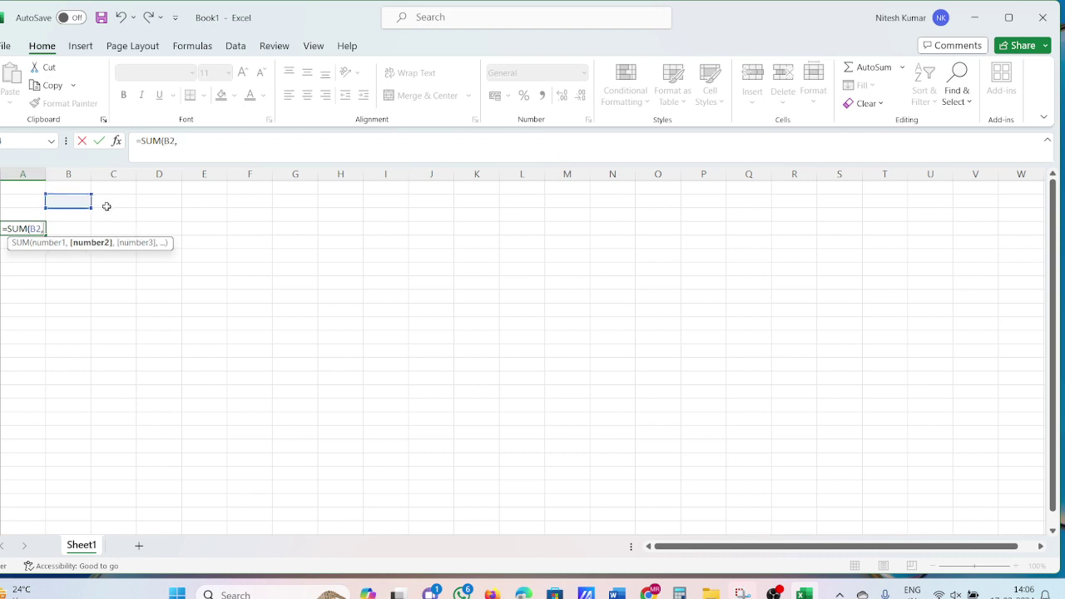
click(122, 204)
key(Tab)
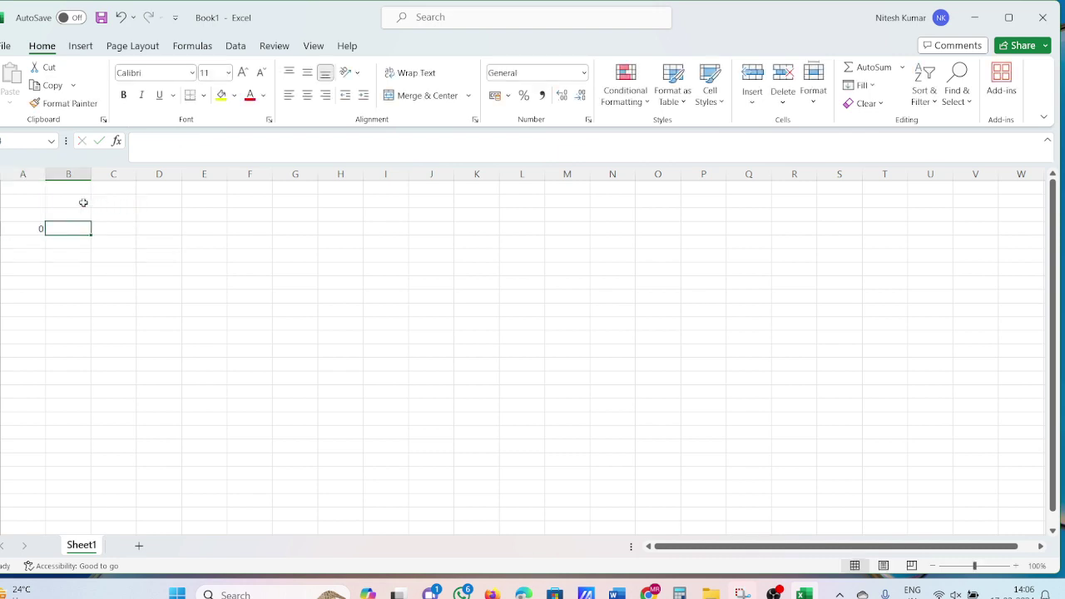
- Enter 10 in cell B2 and 1 in cell C2
click(77, 202)
text(10)
key(Tab)
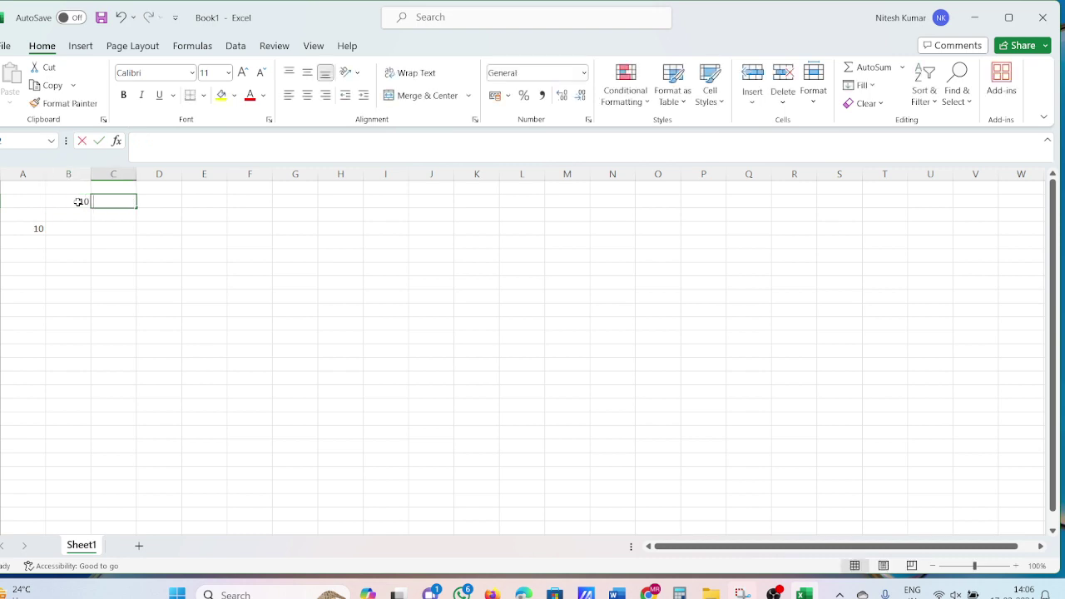
text(1)
key(Return)
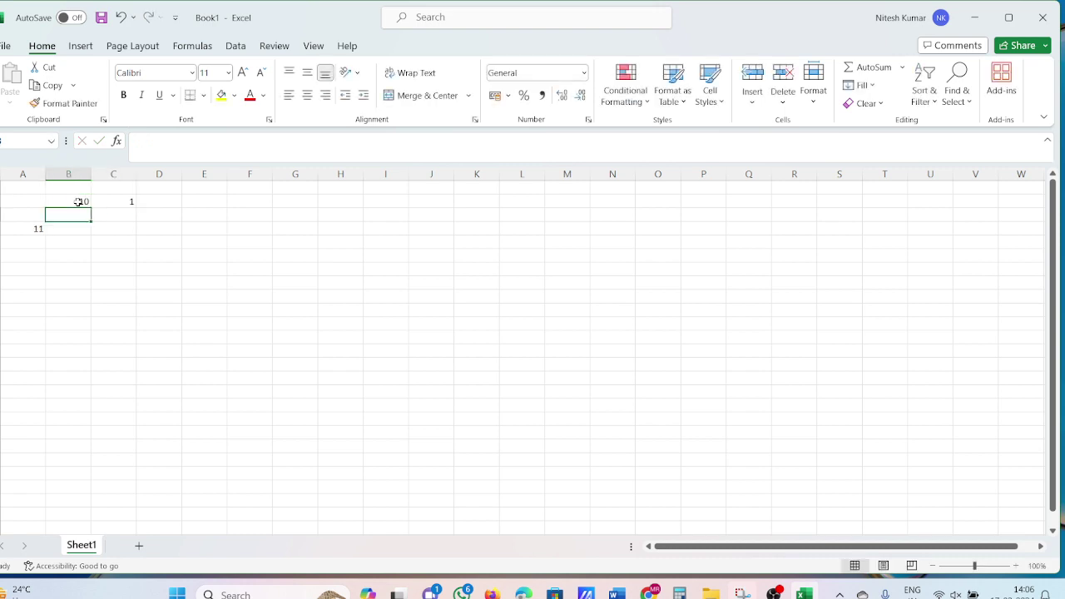
- Copy cell A4 and paste it back onto itself using the Formulas paste option
click(33, 227)
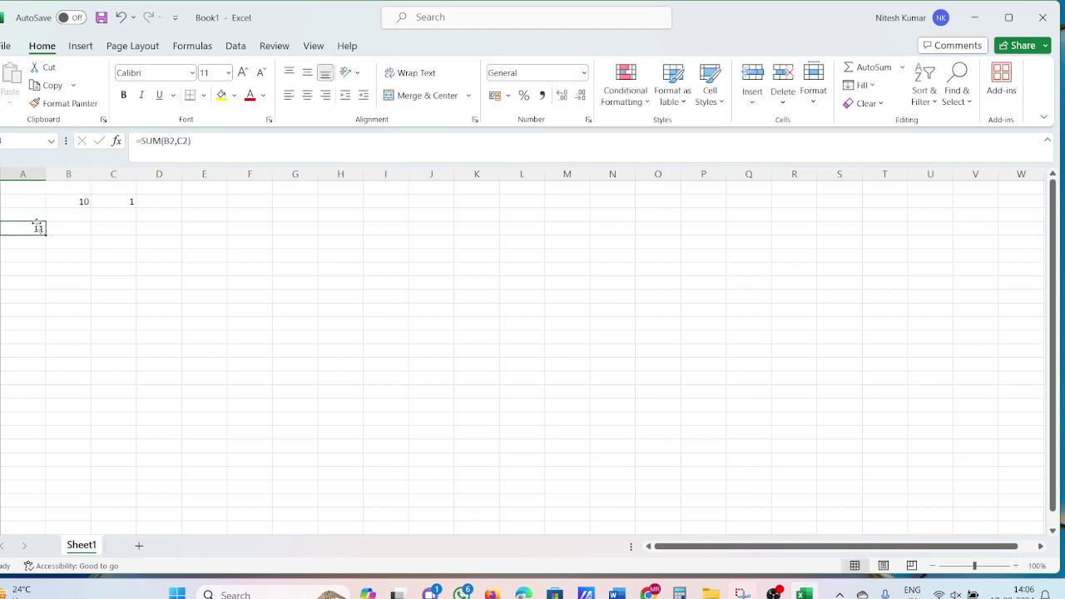
key(ctrl+c)
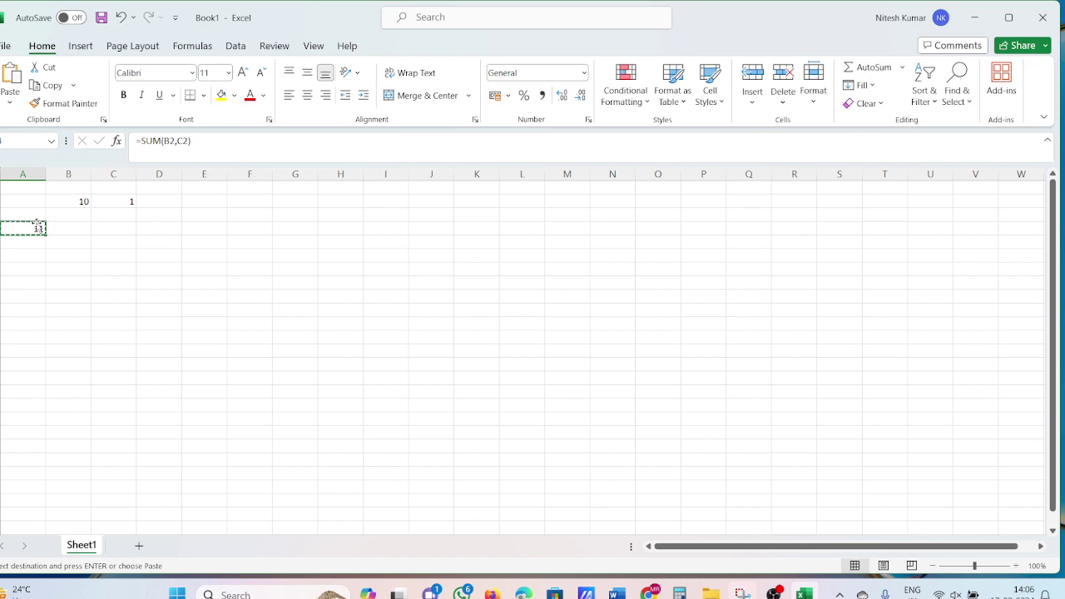
click(7, 99)
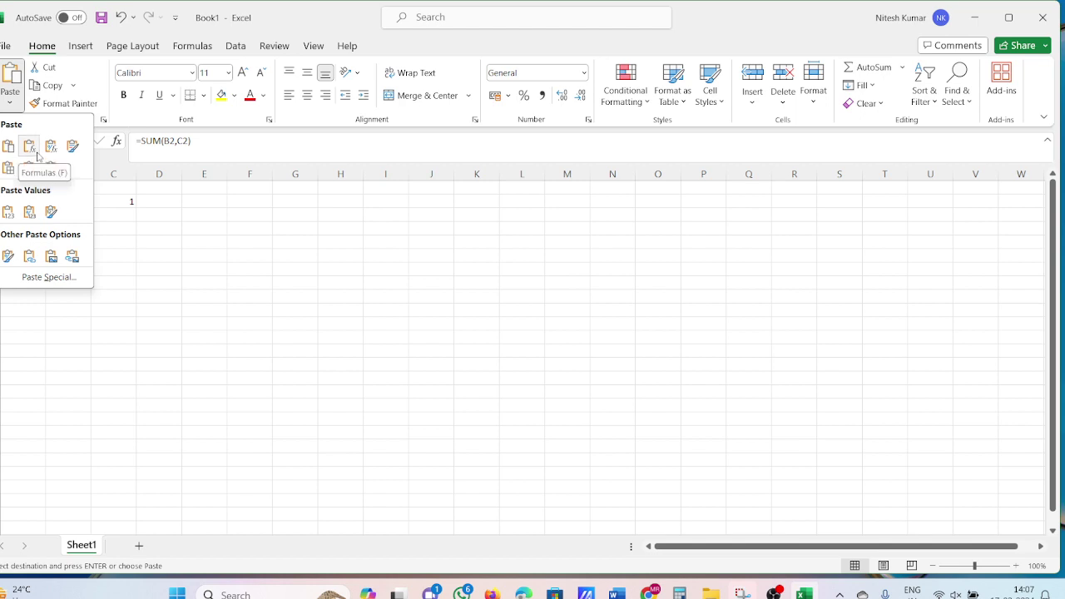
click(36, 154)
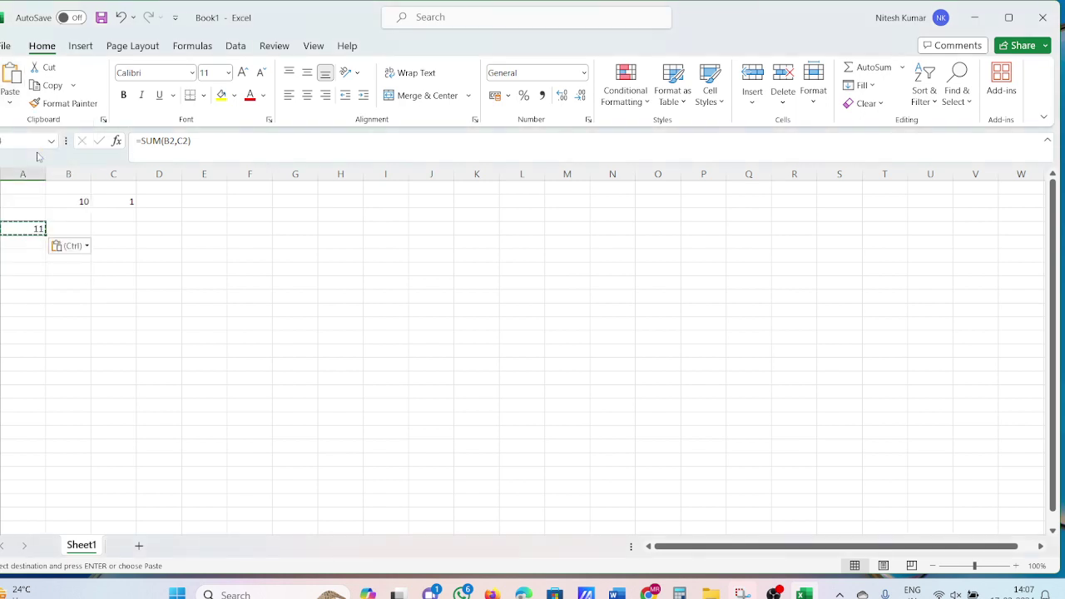
- Paste the copied A4 result into cell E6 as a value instead of a formula
click(25, 231)
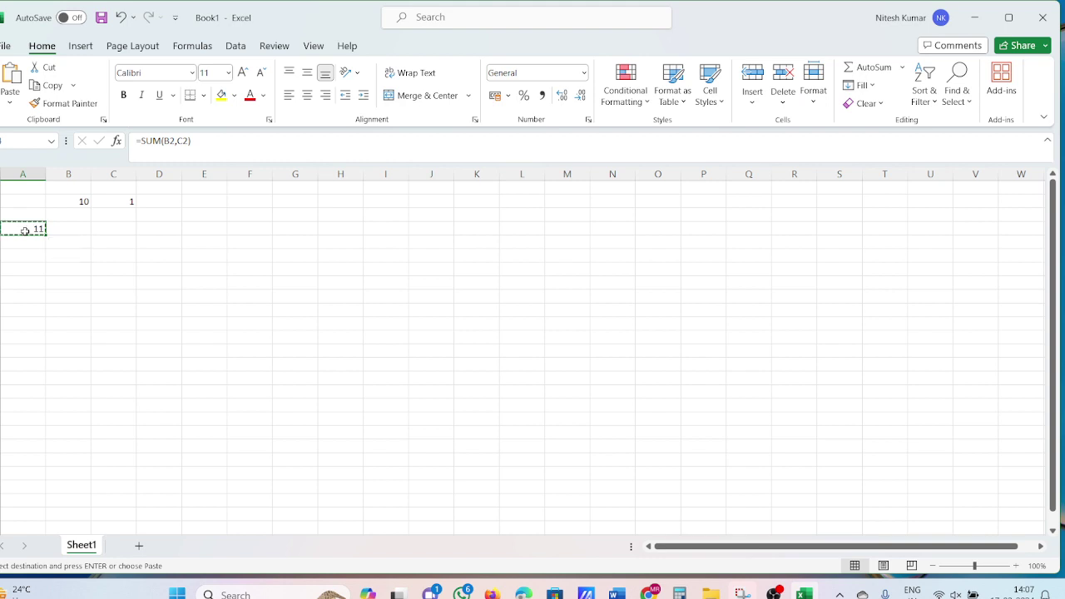
click(188, 256)
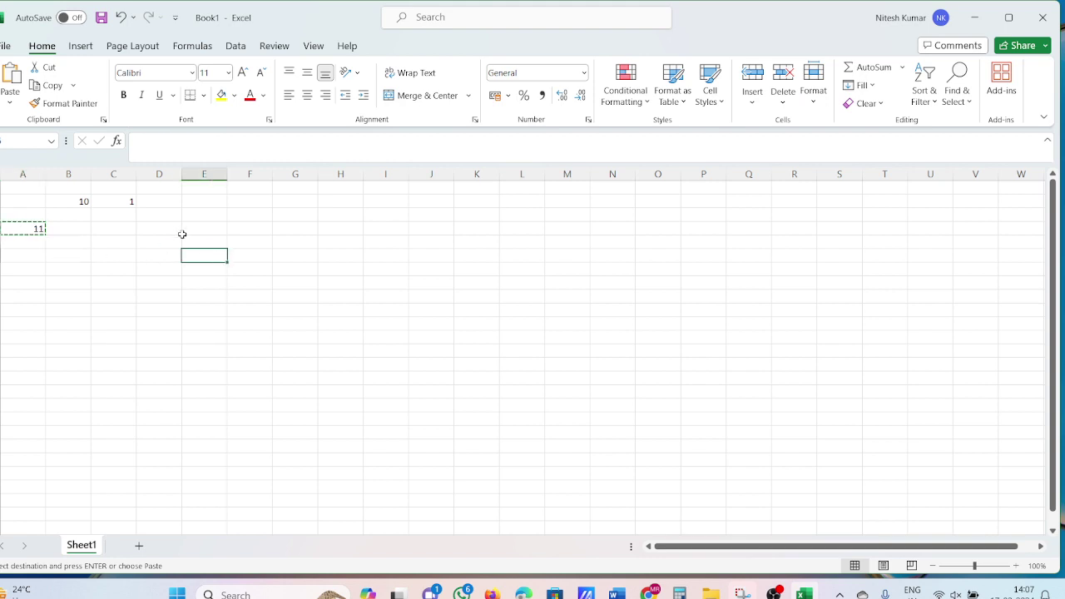
click(11, 98)
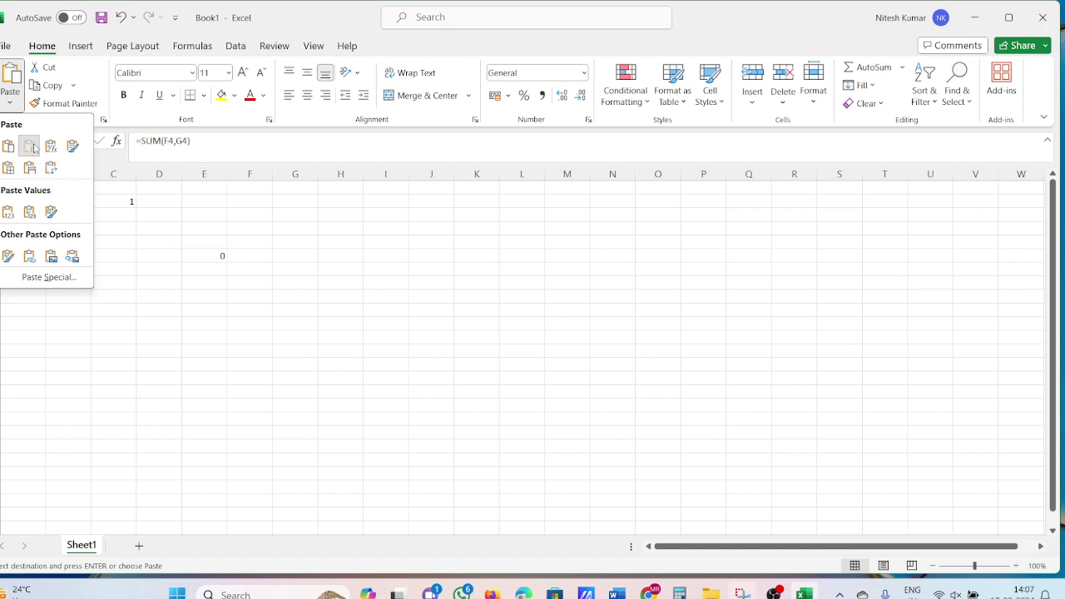
click(29, 213)
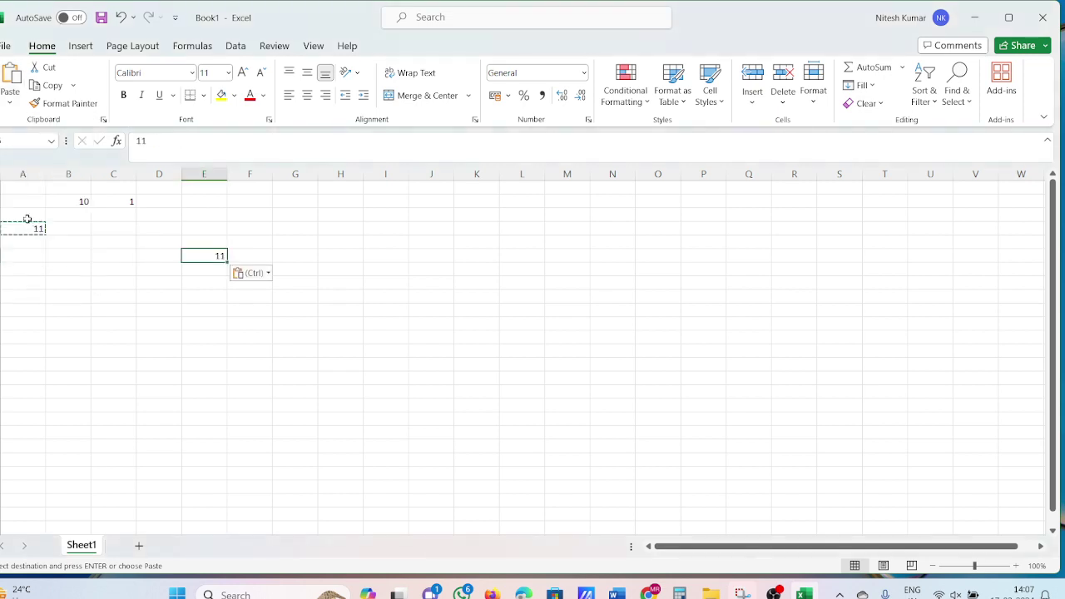
- Paste only the formatting of the copied cell A4 onto cell E6
click(277, 256)
click(220, 257)
click(12, 99)
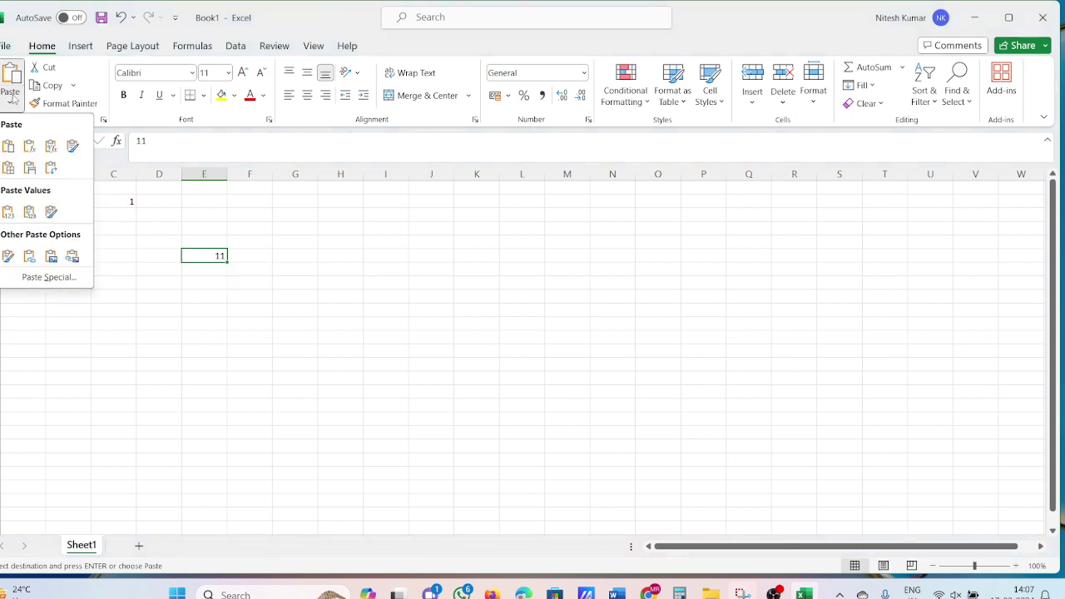
click(10, 262)
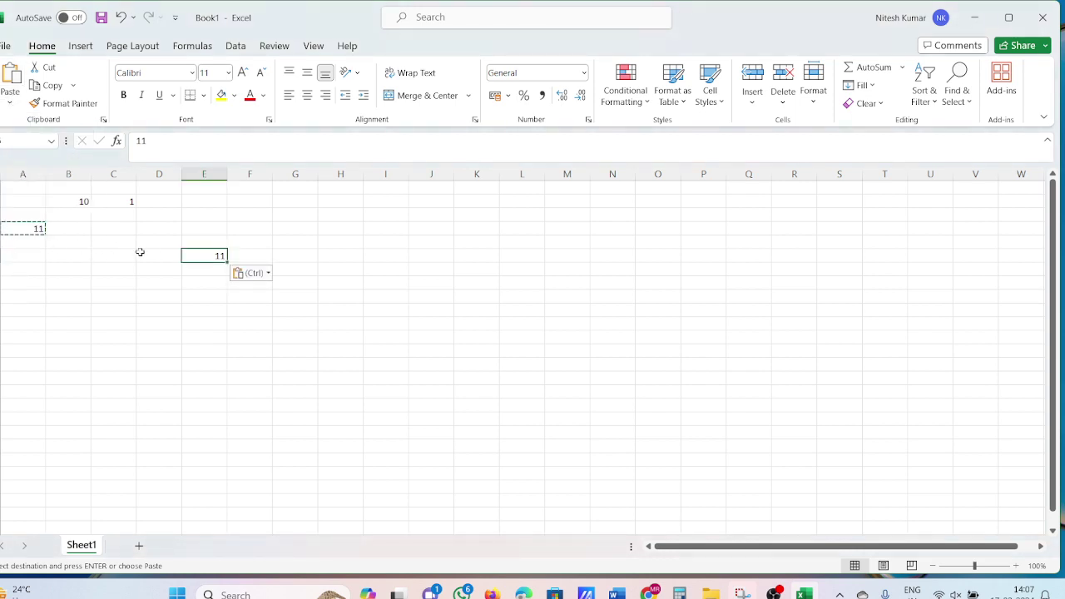
- Paste the copied A4 formula into cell G5 using the Formulas paste option
click(285, 239)
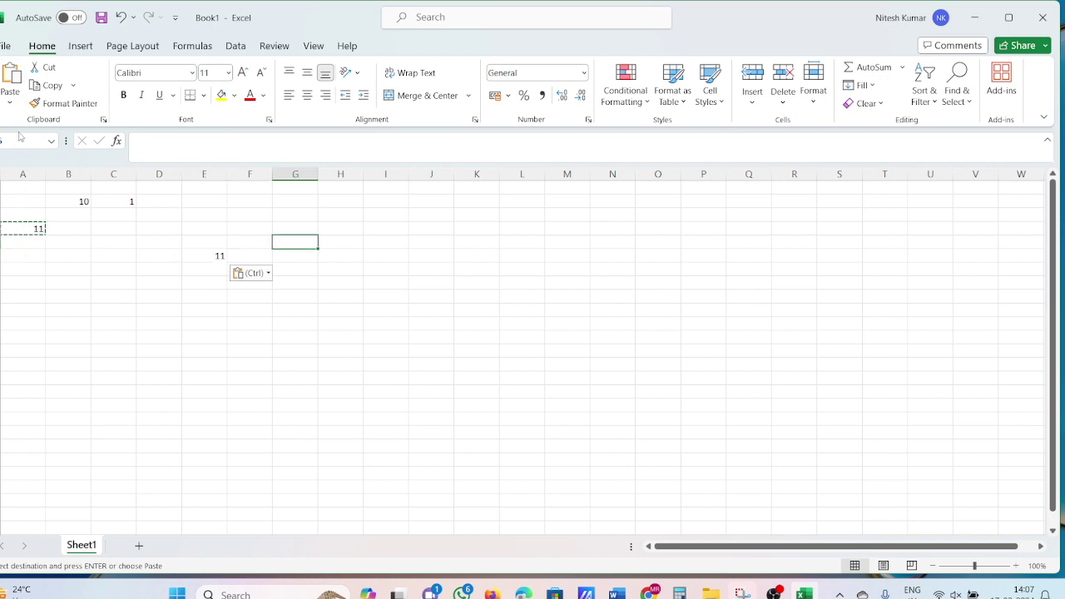
click(13, 102)
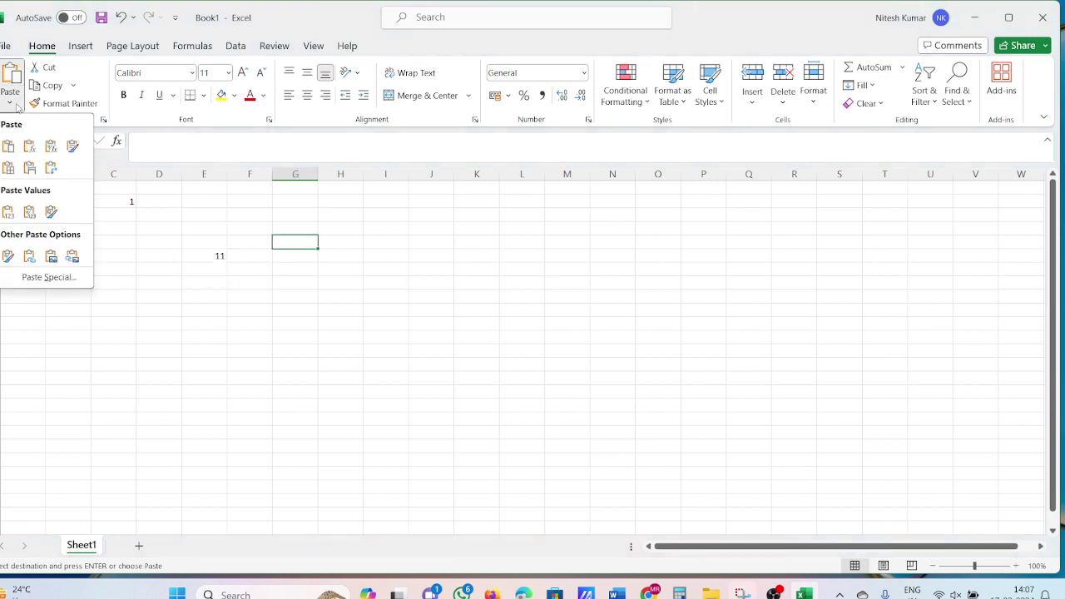
click(29, 146)
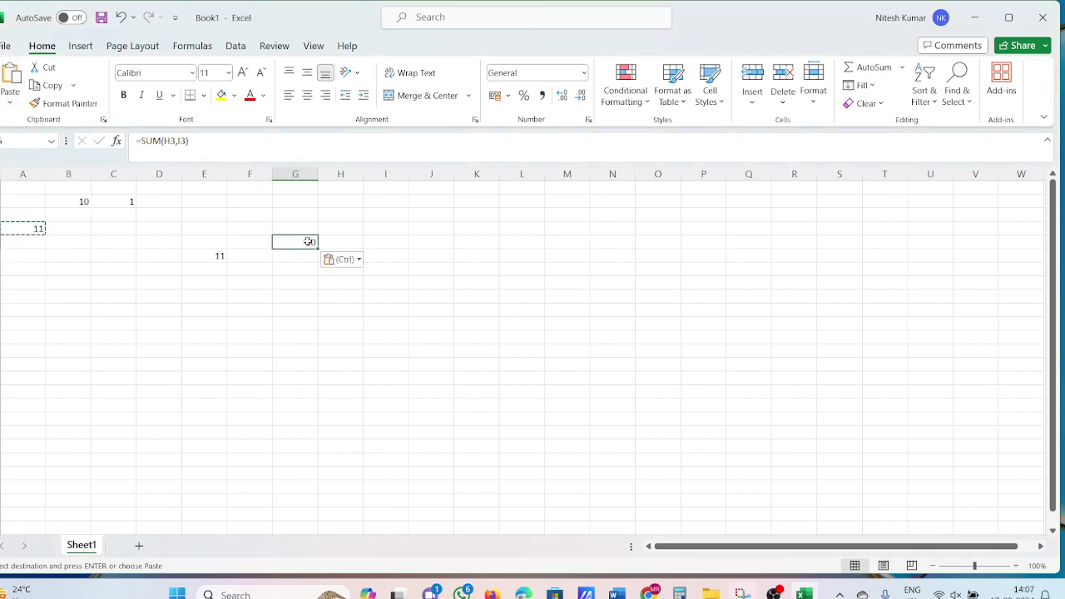
- Compare the formula references in cells G5 and A4, checking the cells that the pasted formula in G5 points to
double_click(308, 241)
click(213, 273)
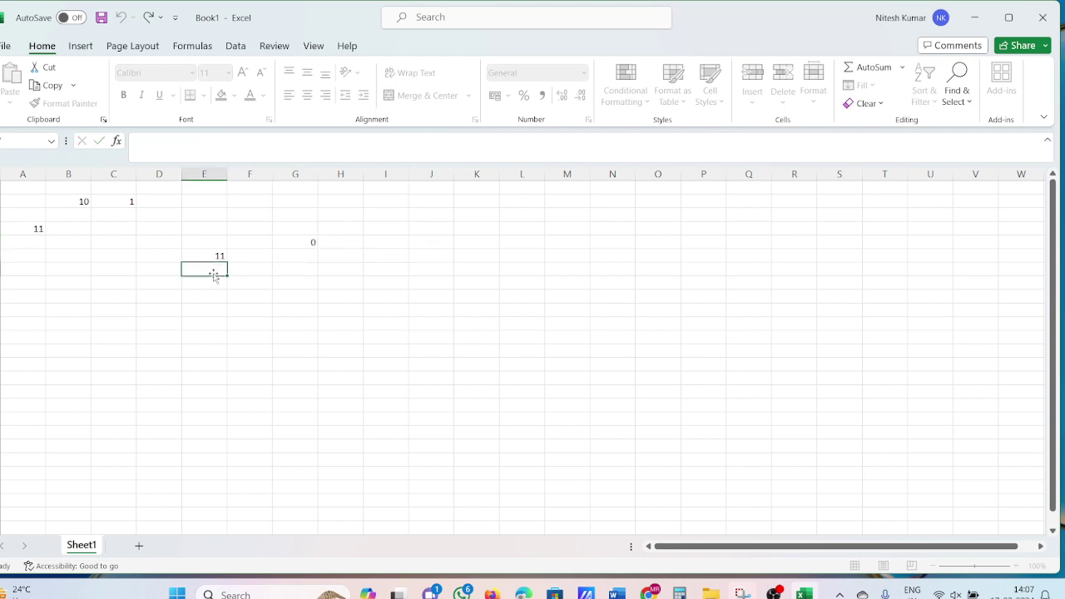
click(302, 241)
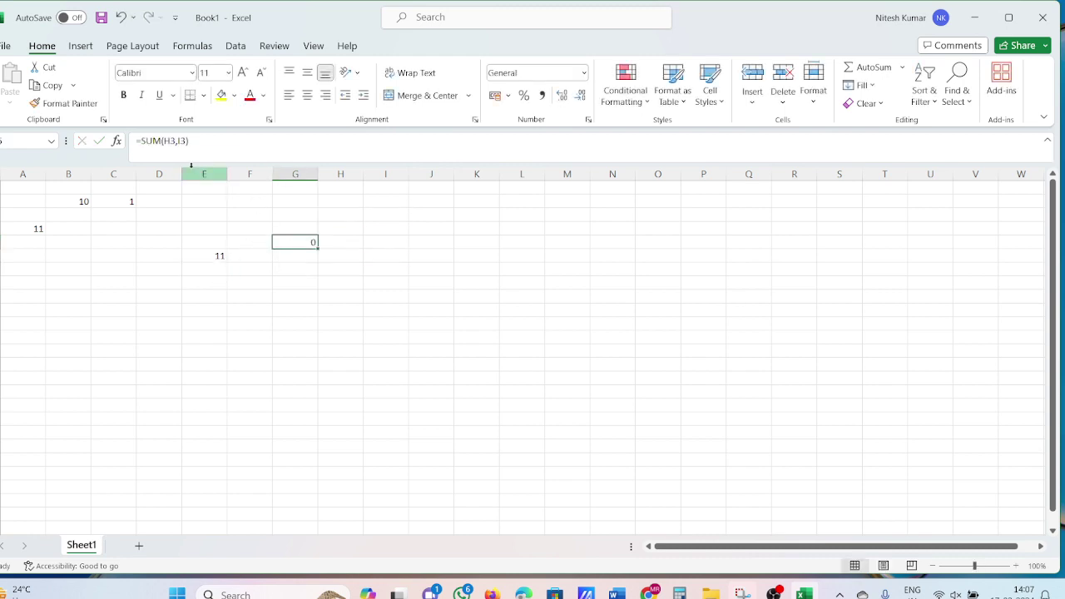
click(29, 227)
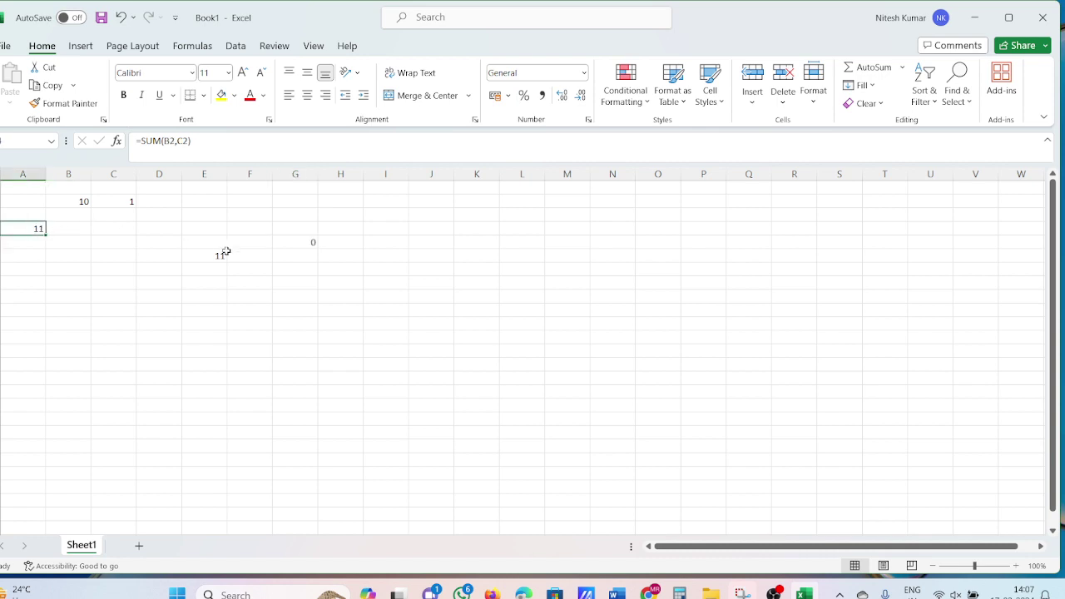
click(291, 244)
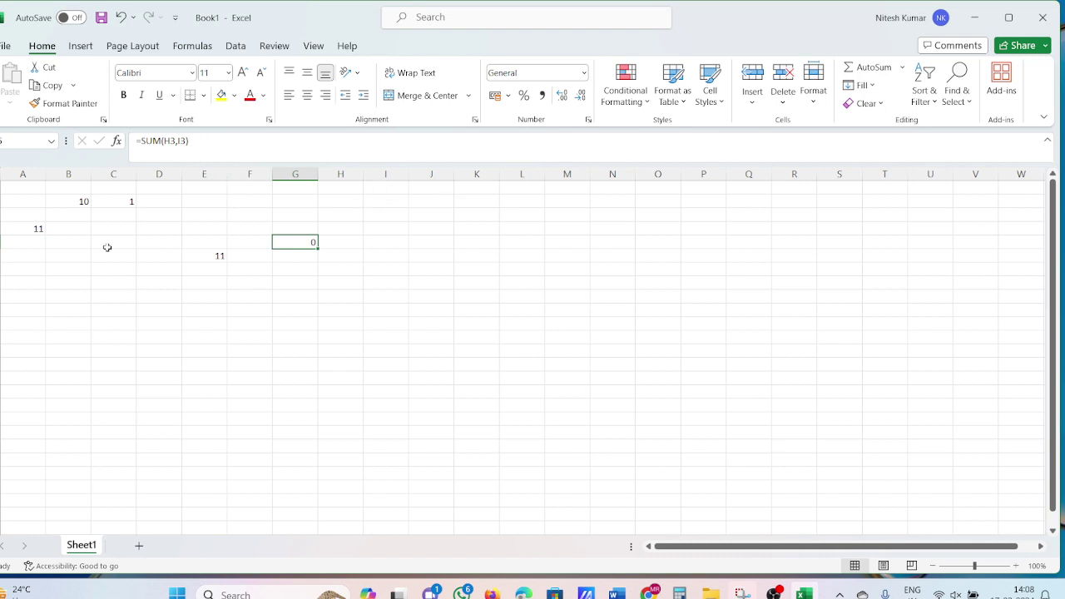
click(37, 229)
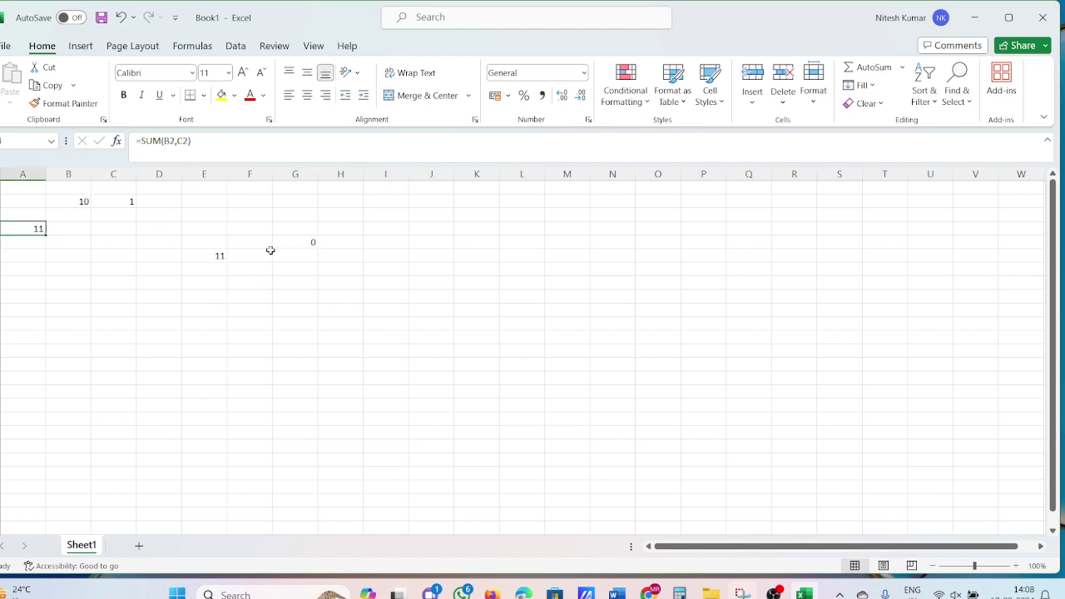
click(18, 198)
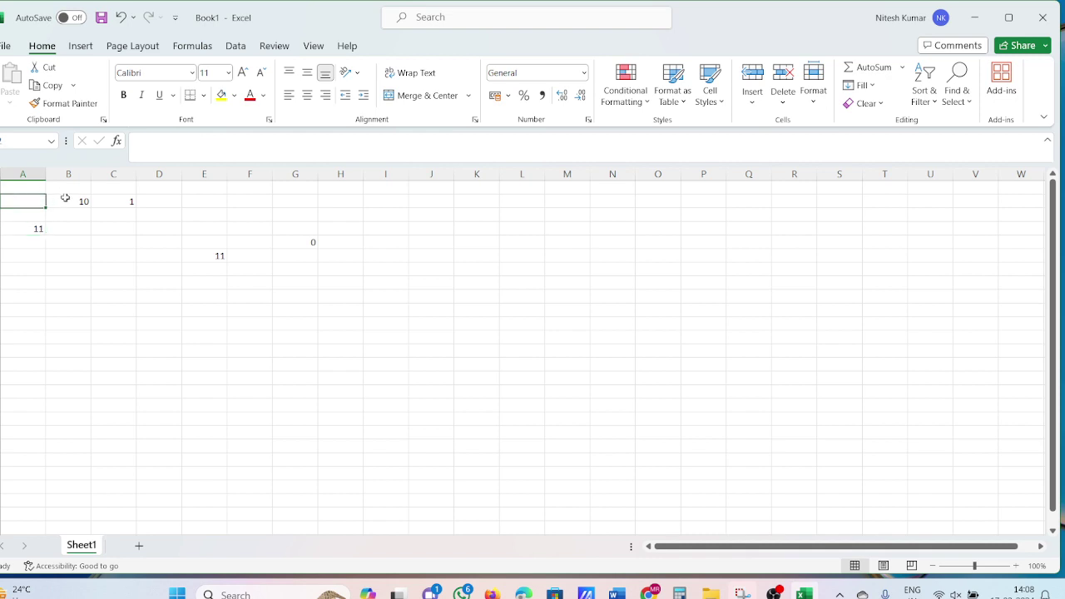
click(308, 242)
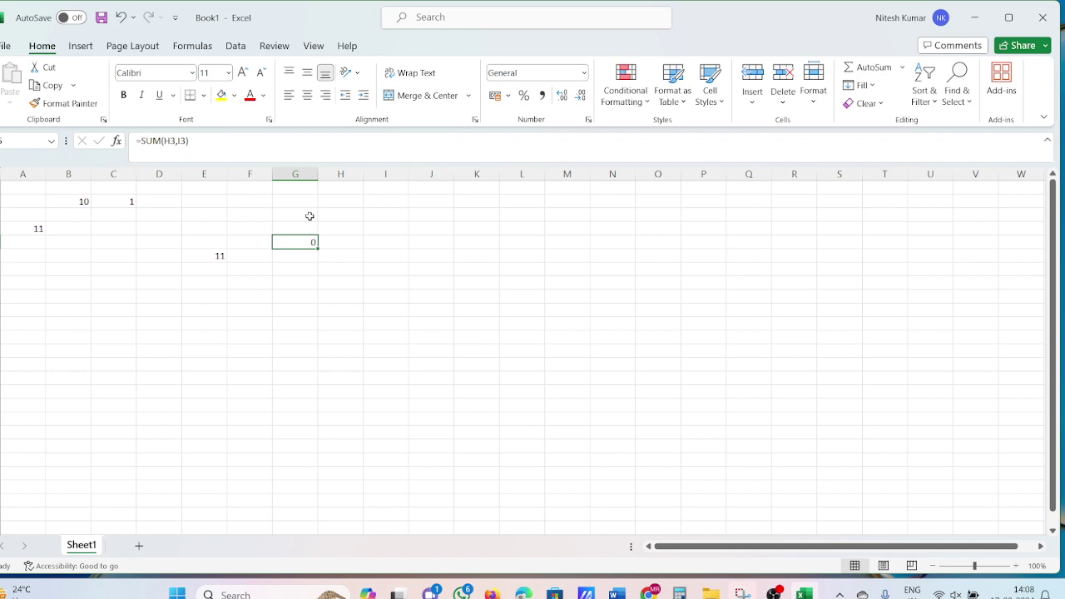
click(325, 215)
click(392, 213)
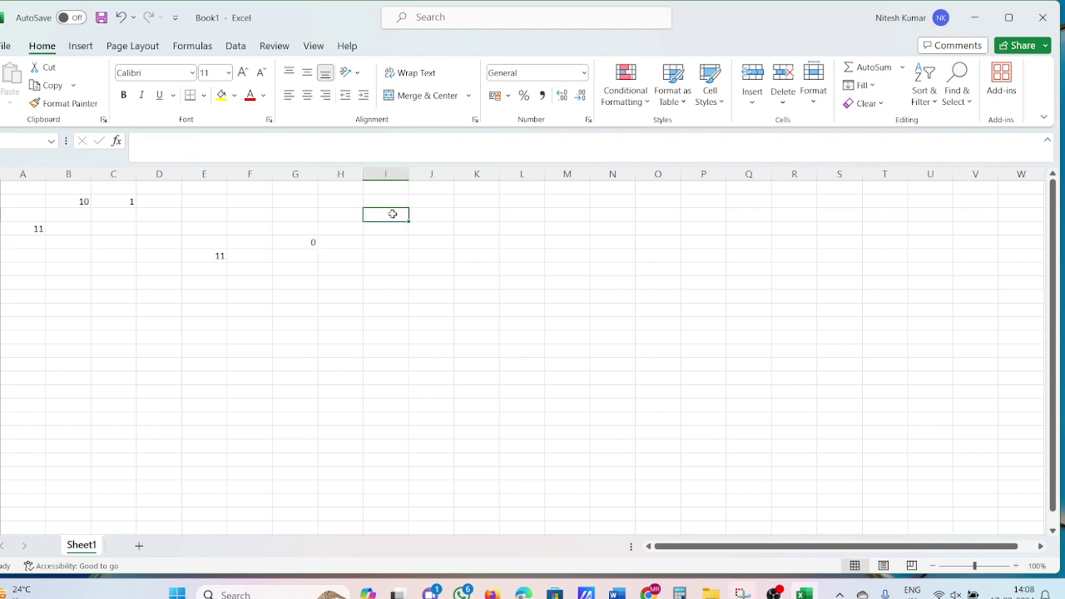
- Clear the pasted formula from cell G5
click(279, 243)
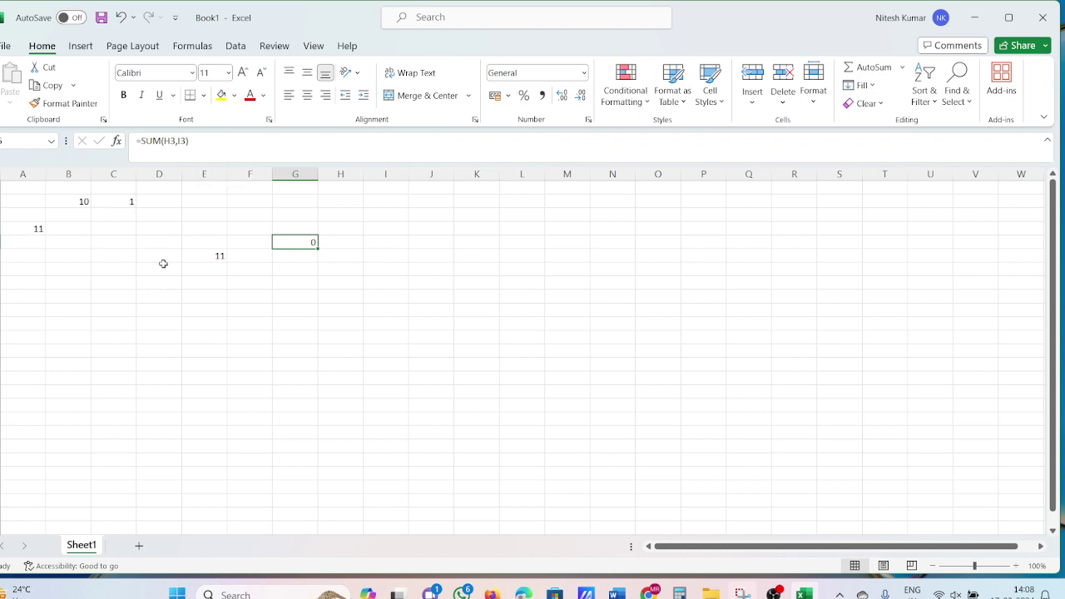
key(BackSpace)
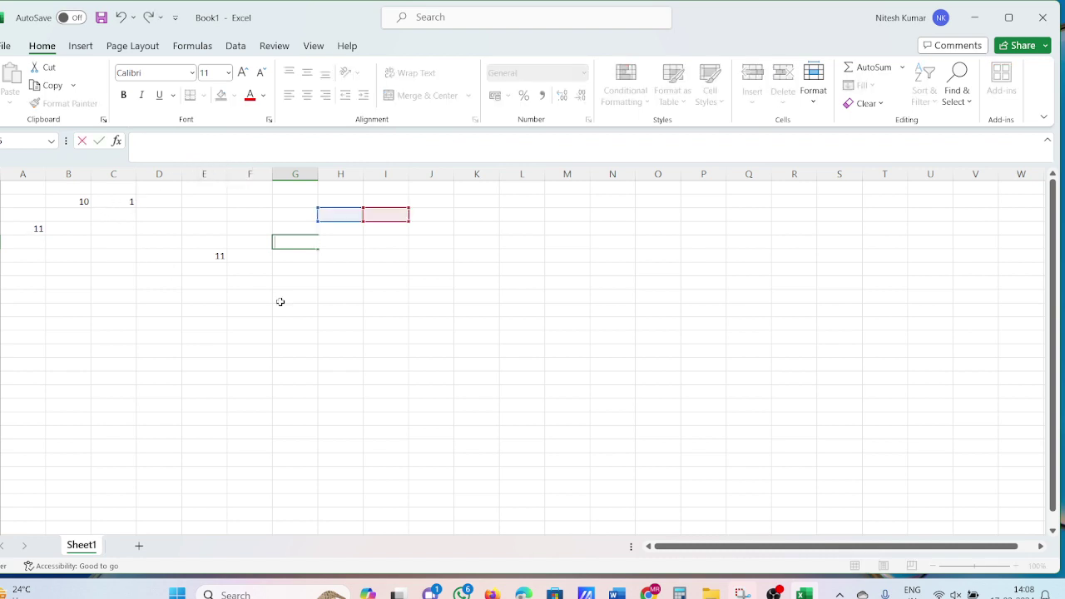
click(176, 321)
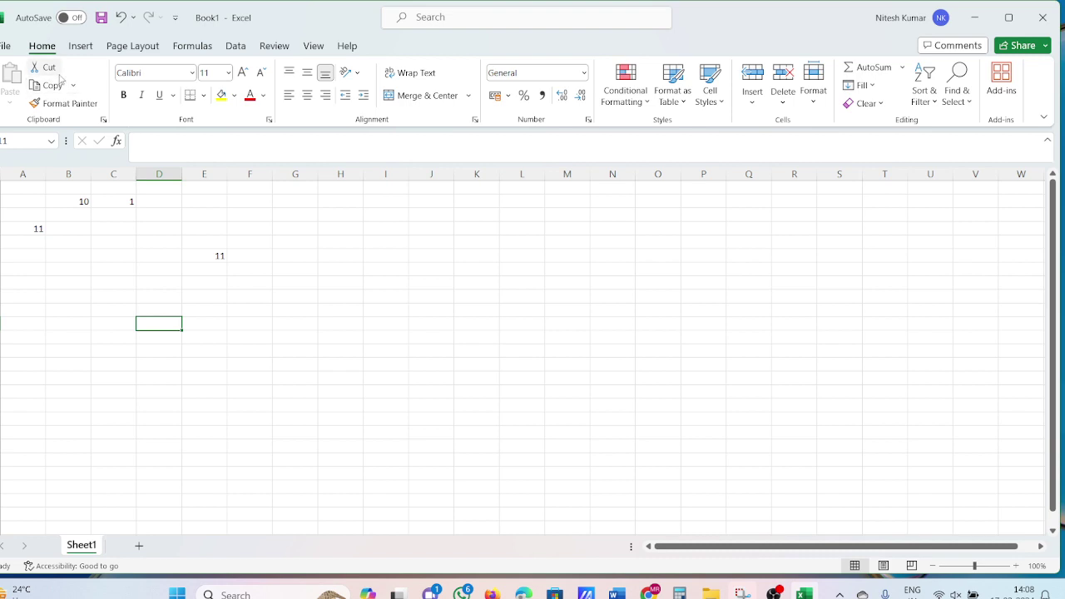
- Cut the SUM formula from cell A4 and paste it into cell D7
click(40, 227)
click(48, 85)
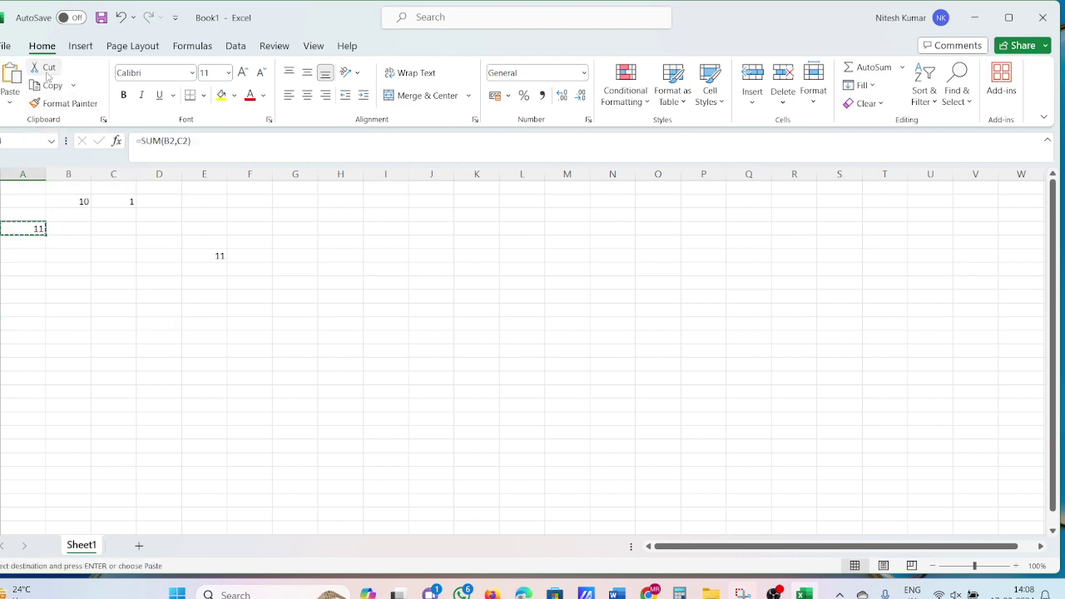
click(140, 269)
key(Return)
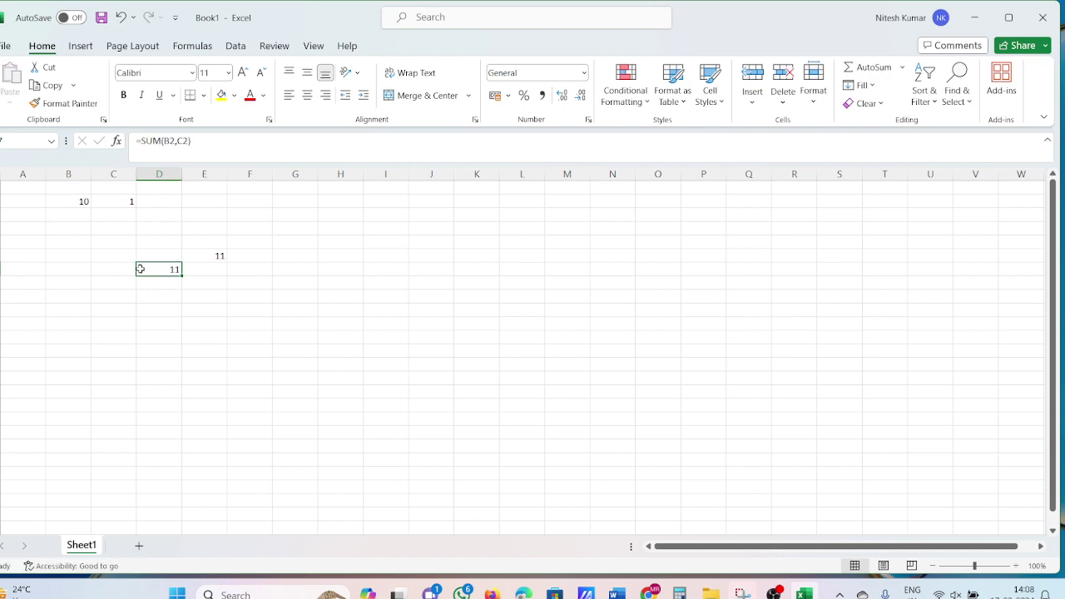
- Copy cell D7 and format its contents as bold, italic and underlined
click(58, 88)
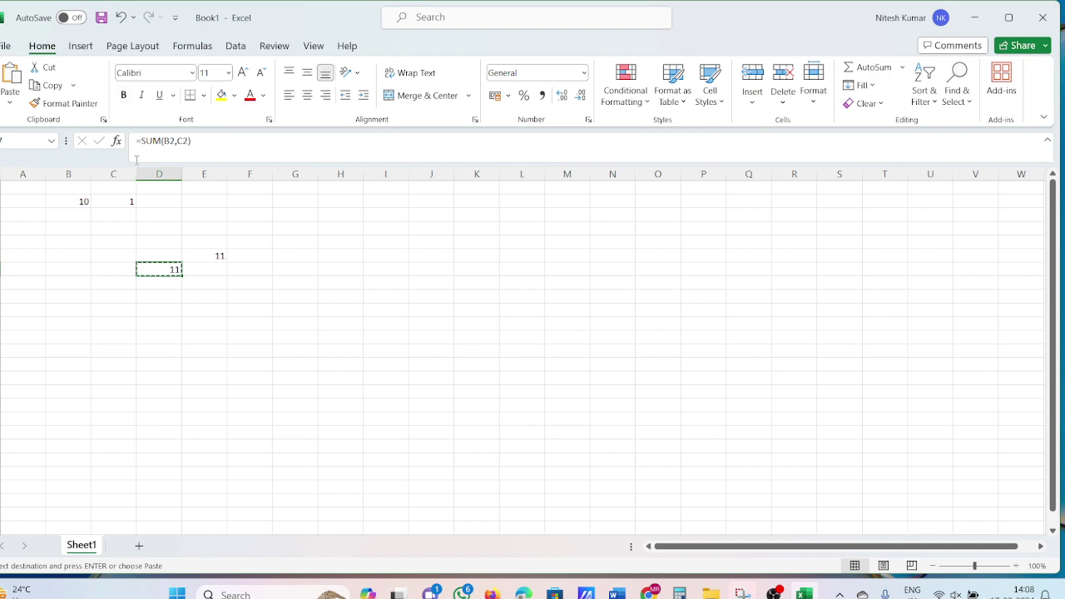
click(123, 95)
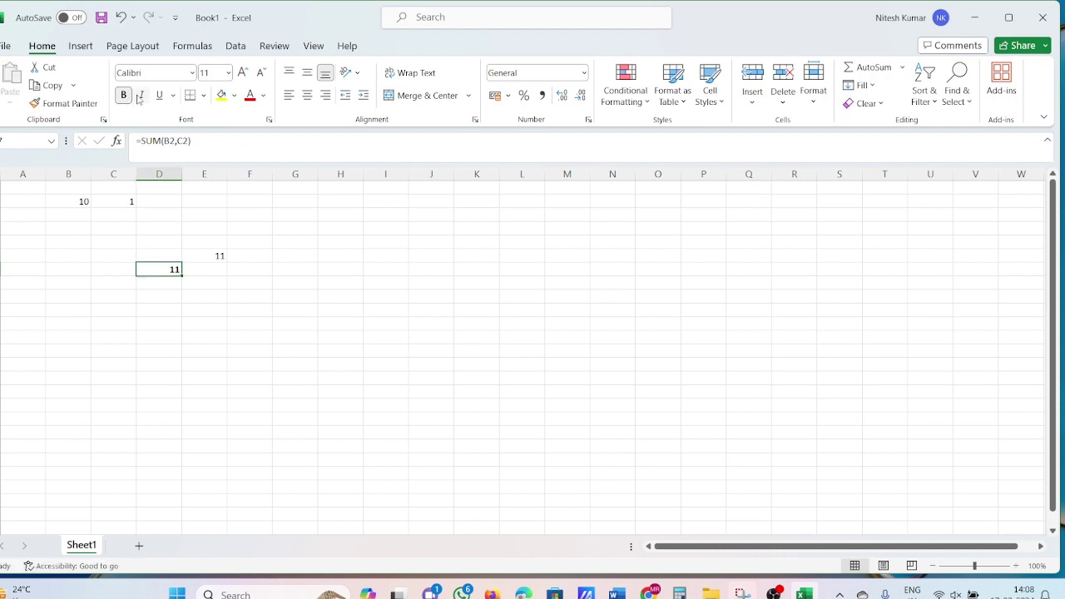
click(140, 95)
click(162, 96)
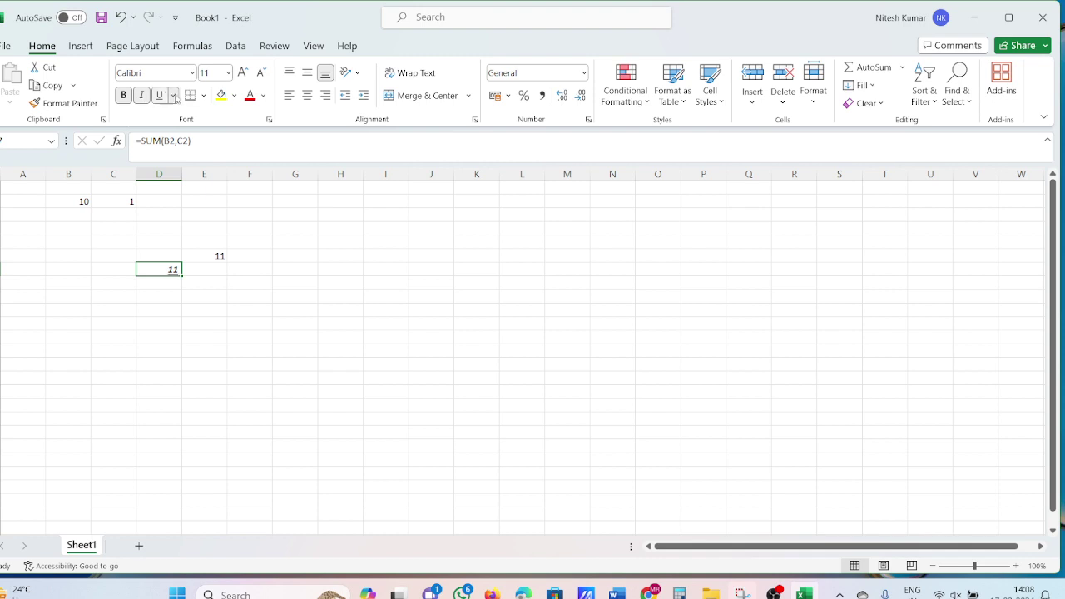
- Apply All Borders to cell D7 and to the range D5:I10
click(203, 95)
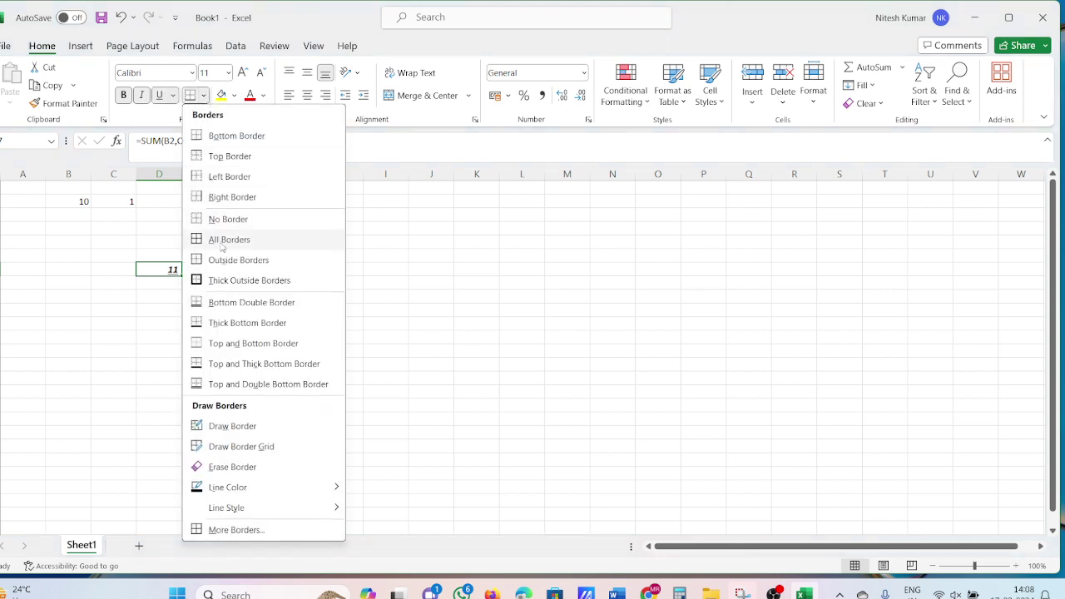
click(220, 240)
click(214, 285)
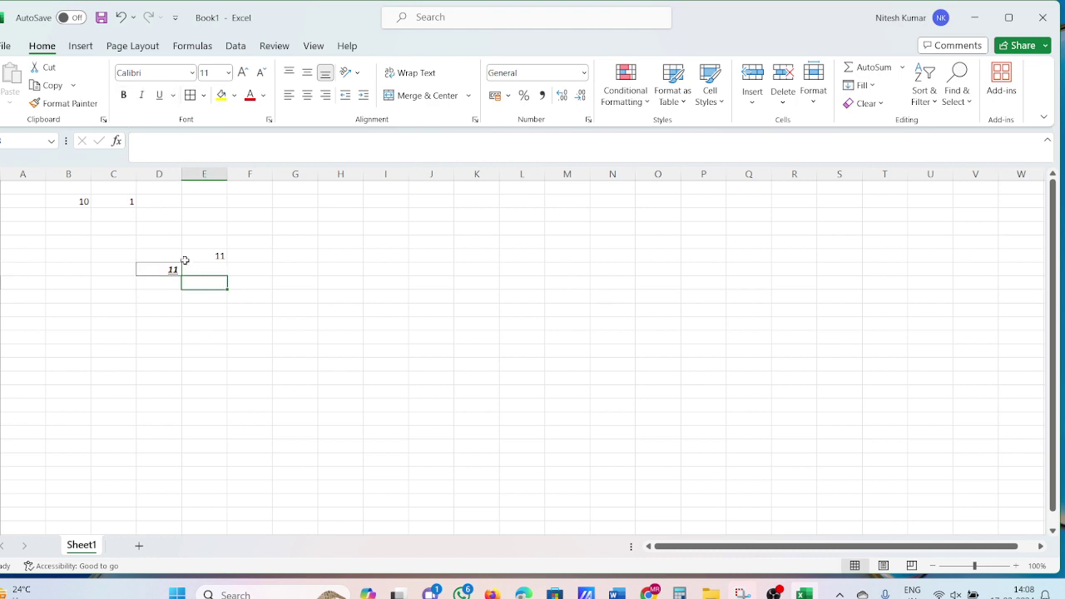
drag(167, 242, 406, 313)
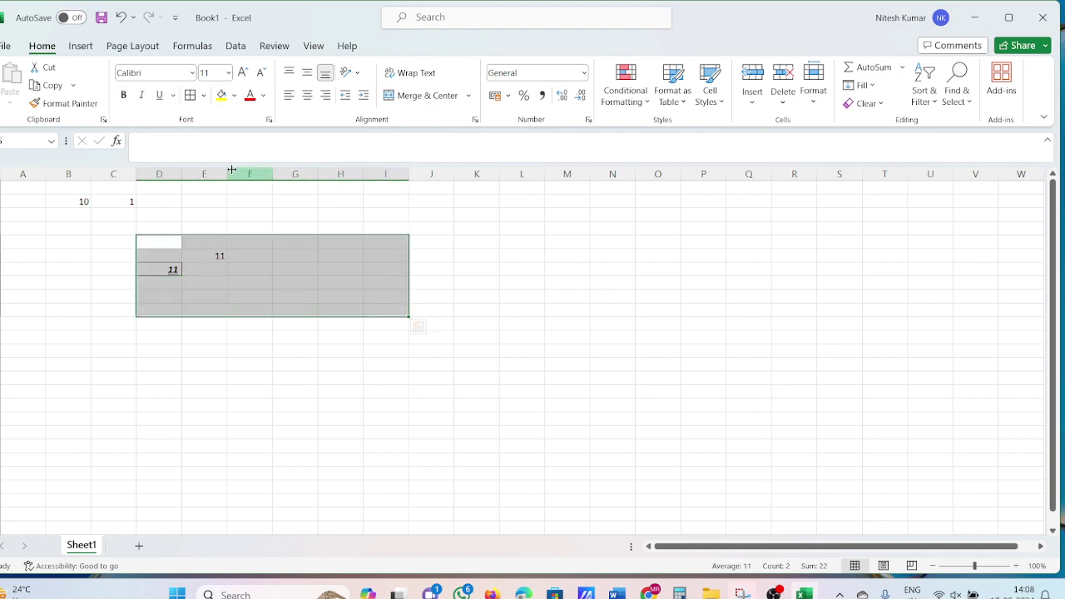
click(190, 95)
- Examine the border and number format settings for the range D5:I10 in the Format Cells dialog, leaving them unapplied
click(204, 97)
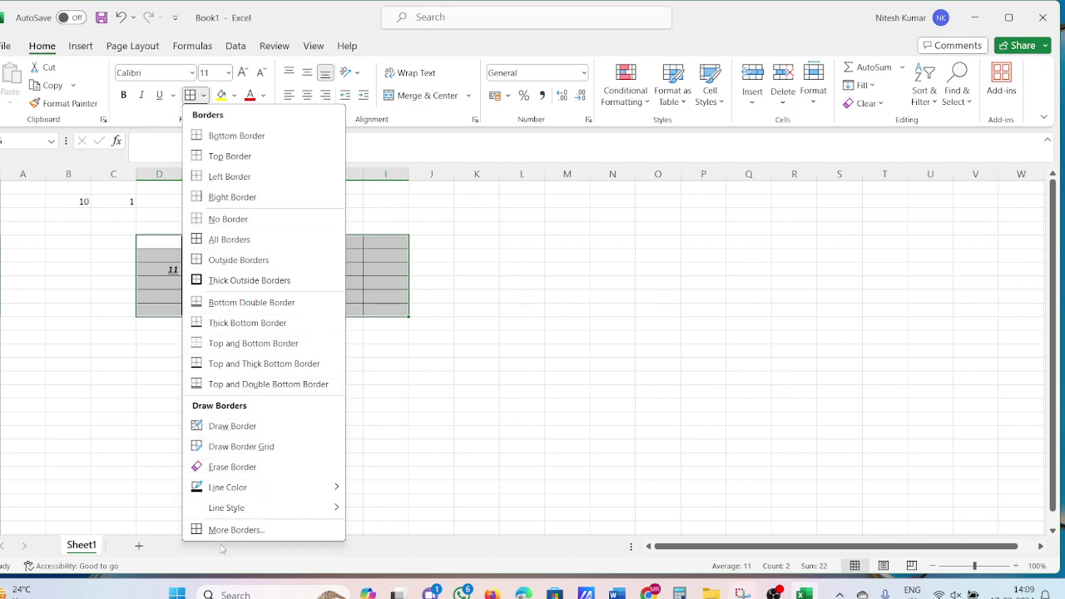
click(230, 530)
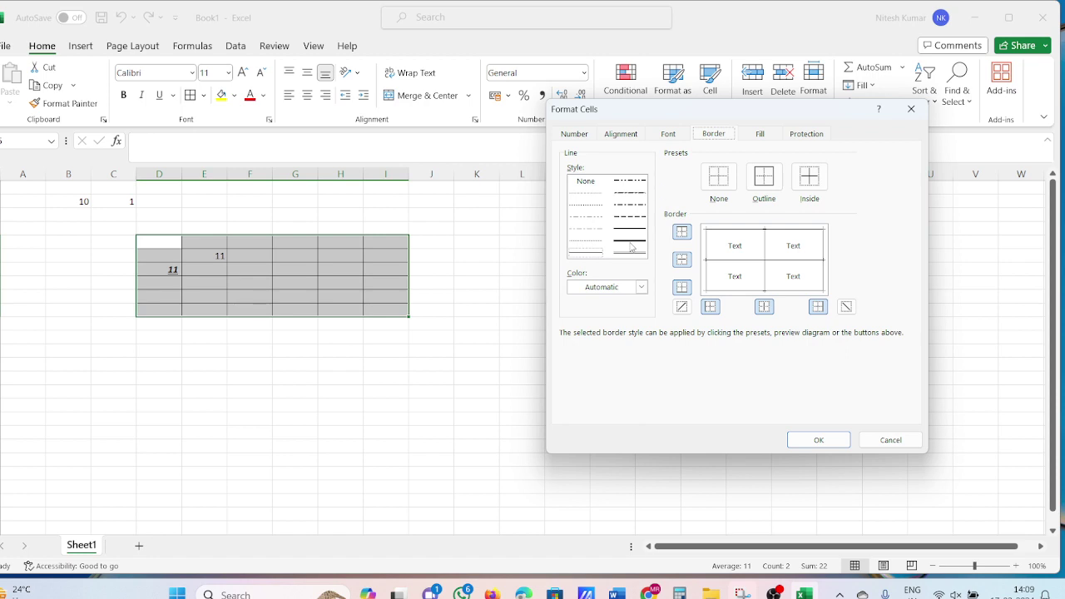
click(574, 135)
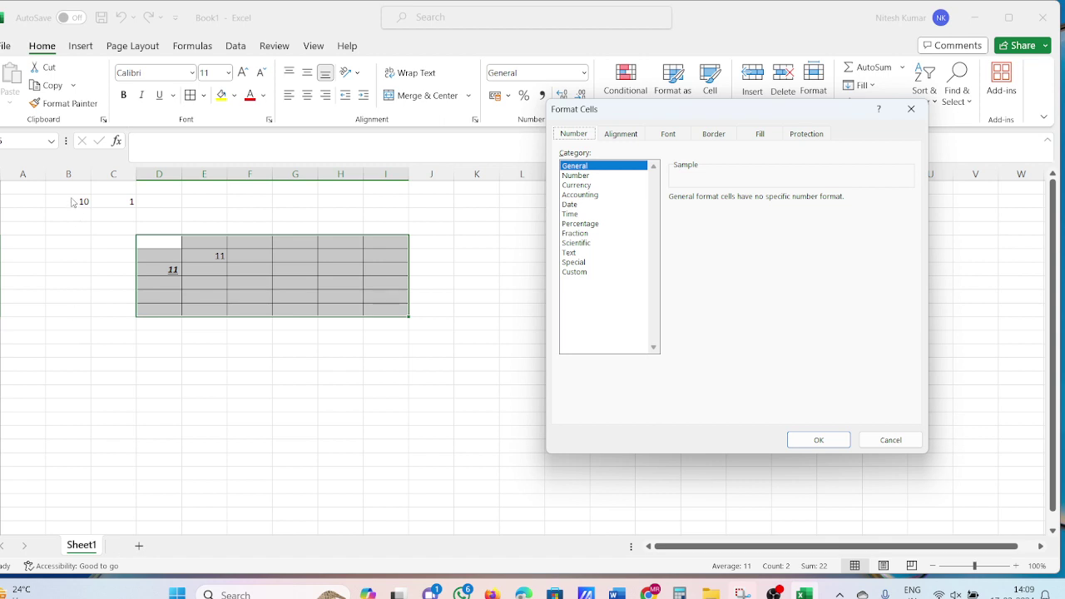
click(870, 440)
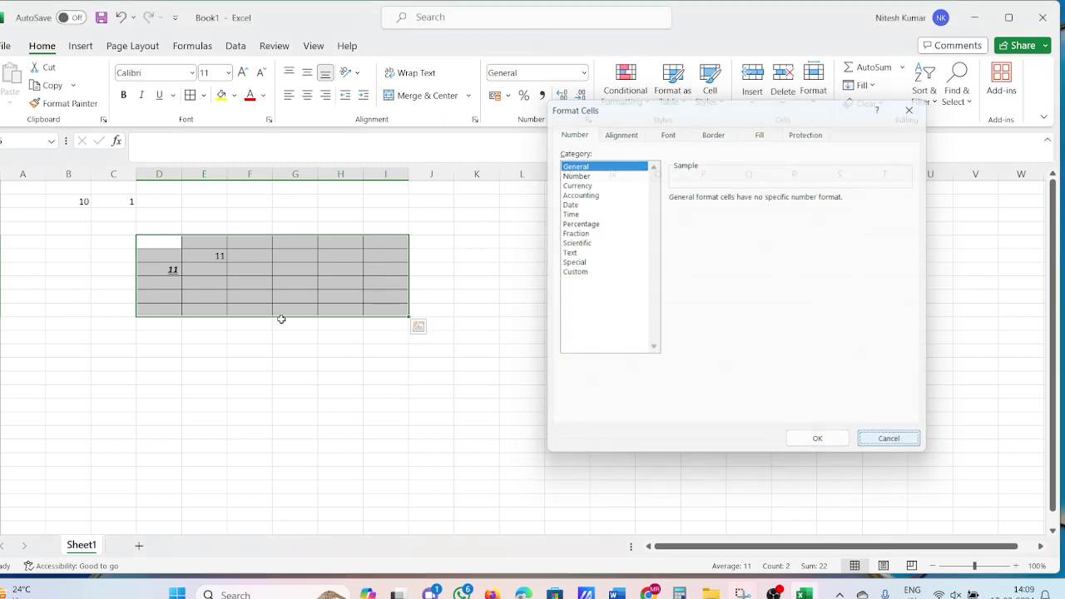
- Try the Date format *14 March 2012 on cell B2, and undo the format change
click(71, 201)
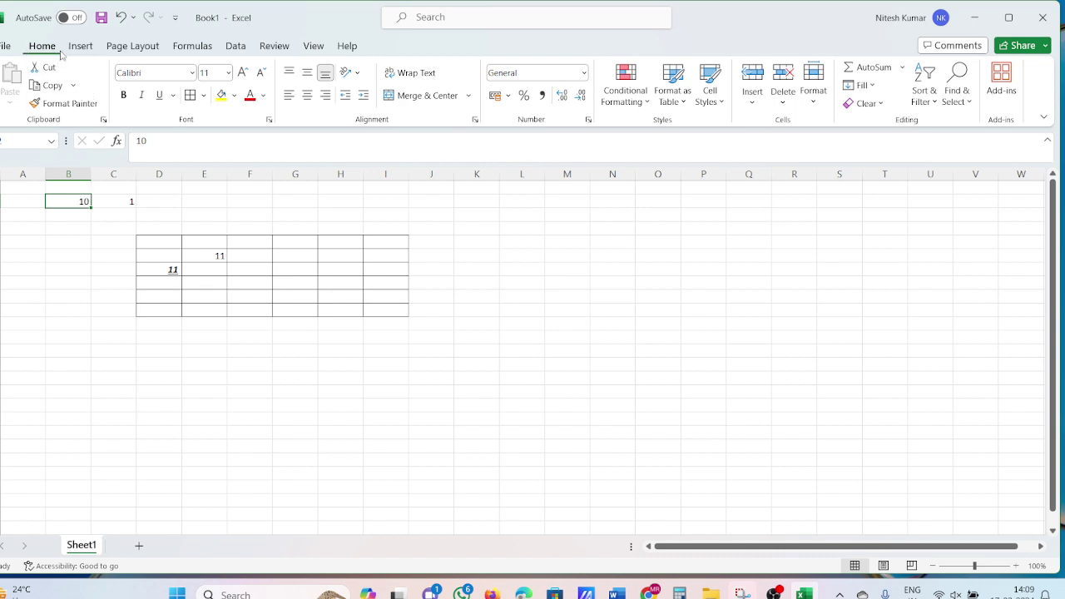
click(199, 101)
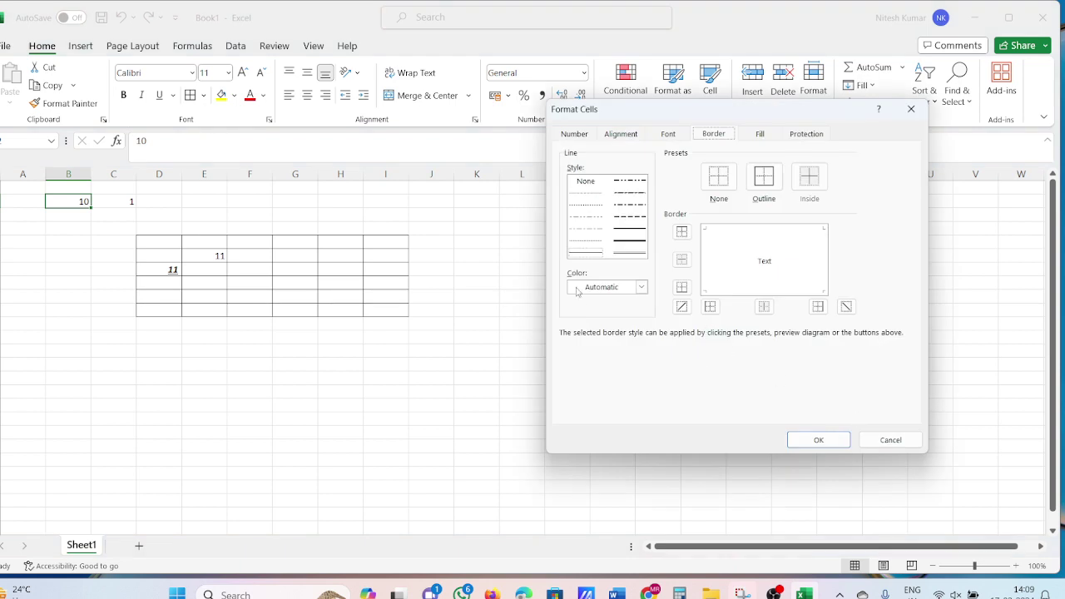
click(576, 135)
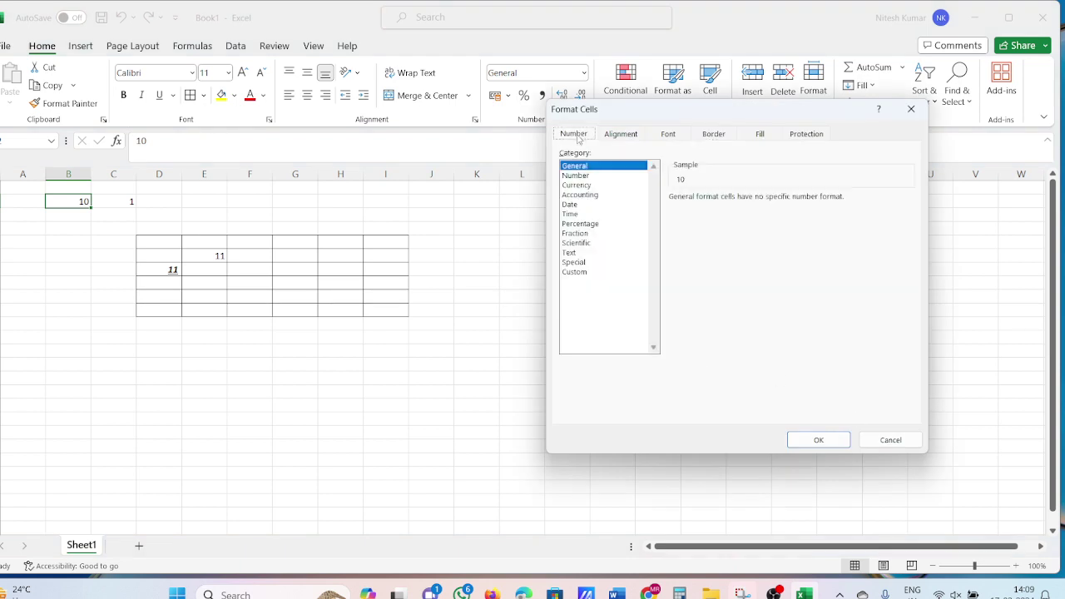
click(593, 205)
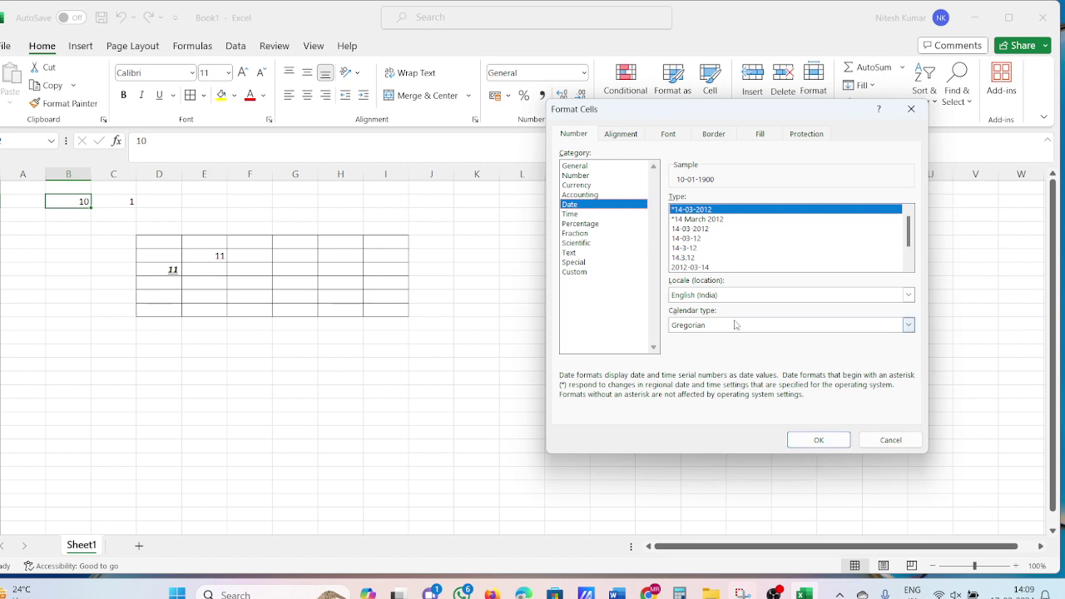
click(737, 219)
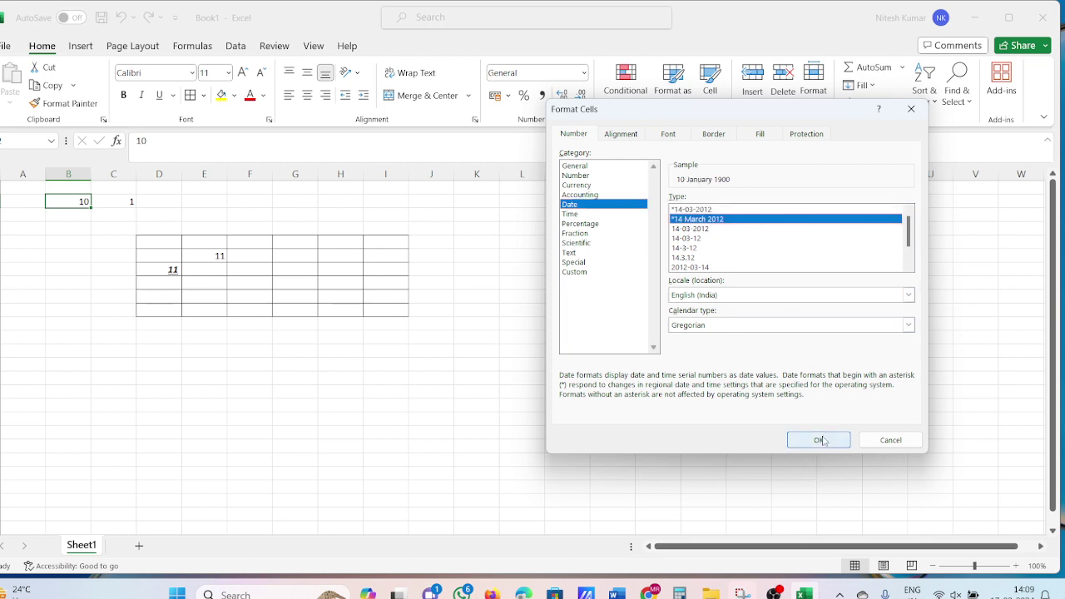
click(823, 440)
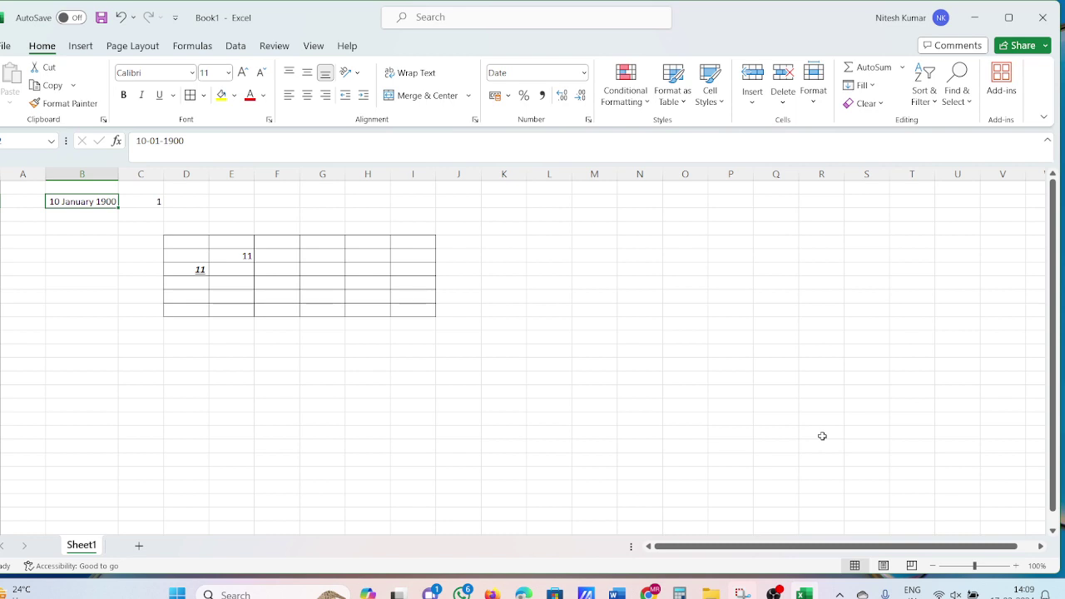
key(ctrl+z)
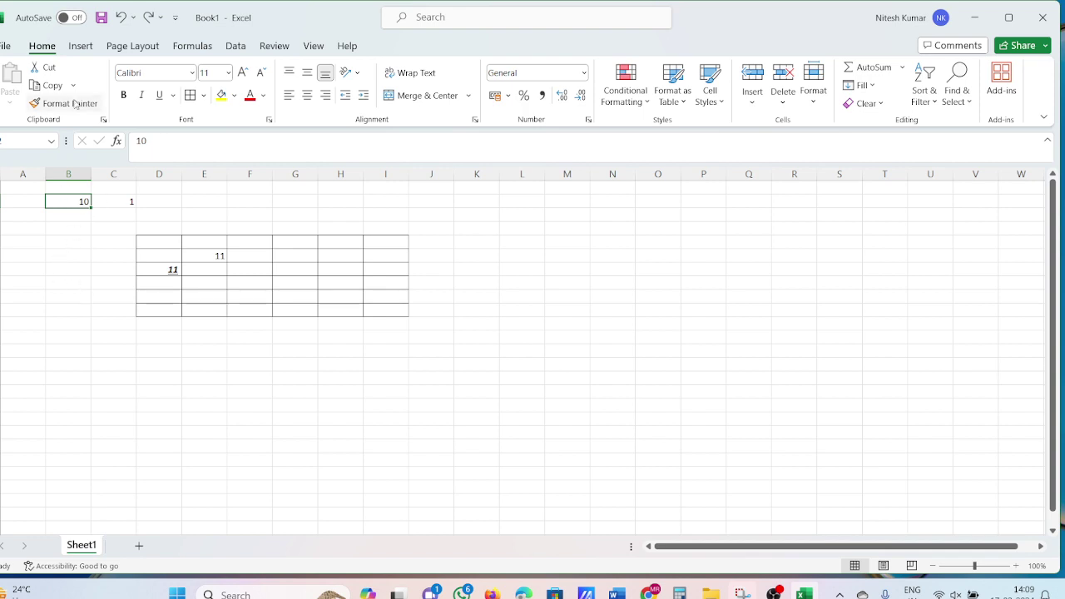
- Examine the Number, Alignment, Font, Border, Fill and Protection settings for cell B2 in the Format Cells dialog
click(205, 96)
click(233, 534)
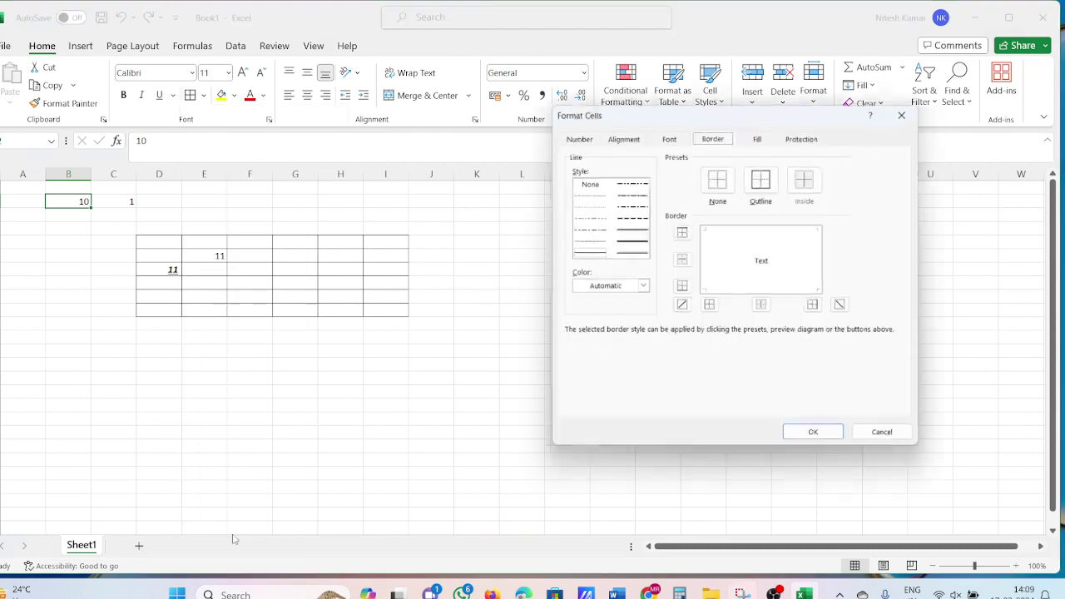
click(574, 135)
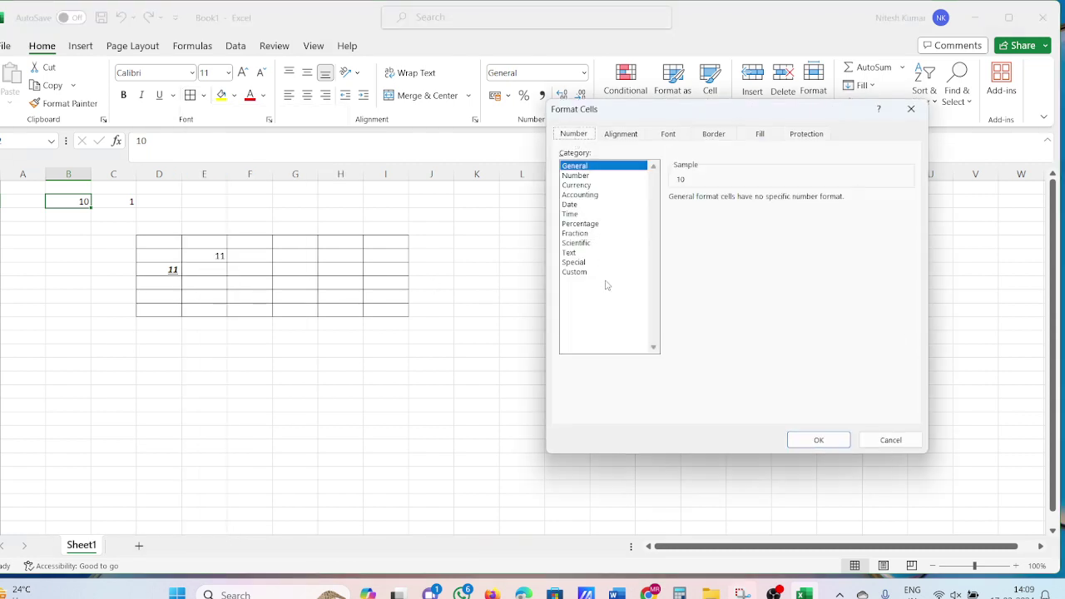
click(617, 136)
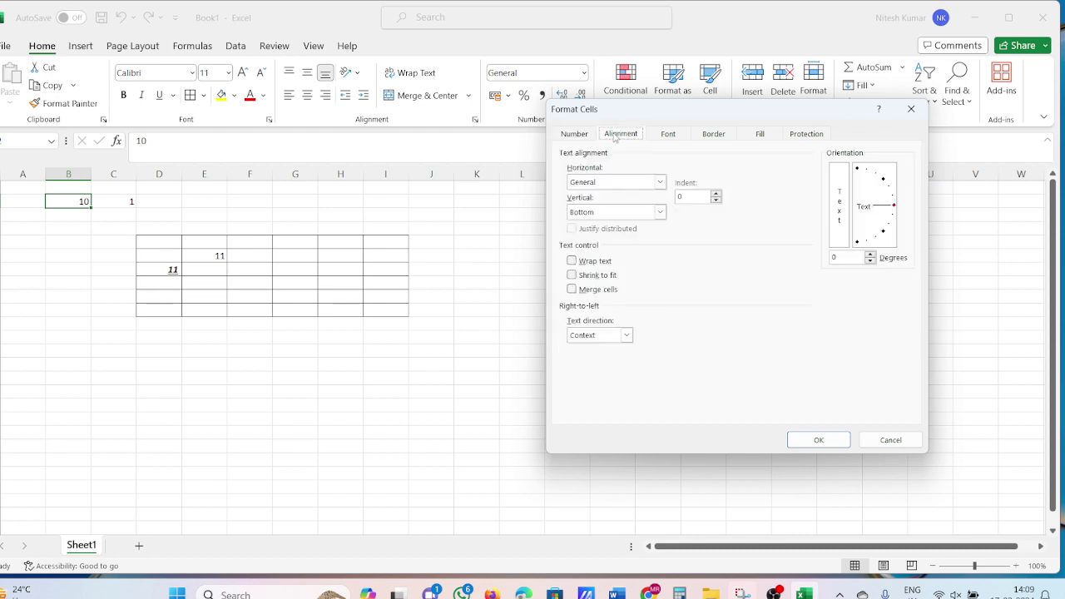
click(661, 183)
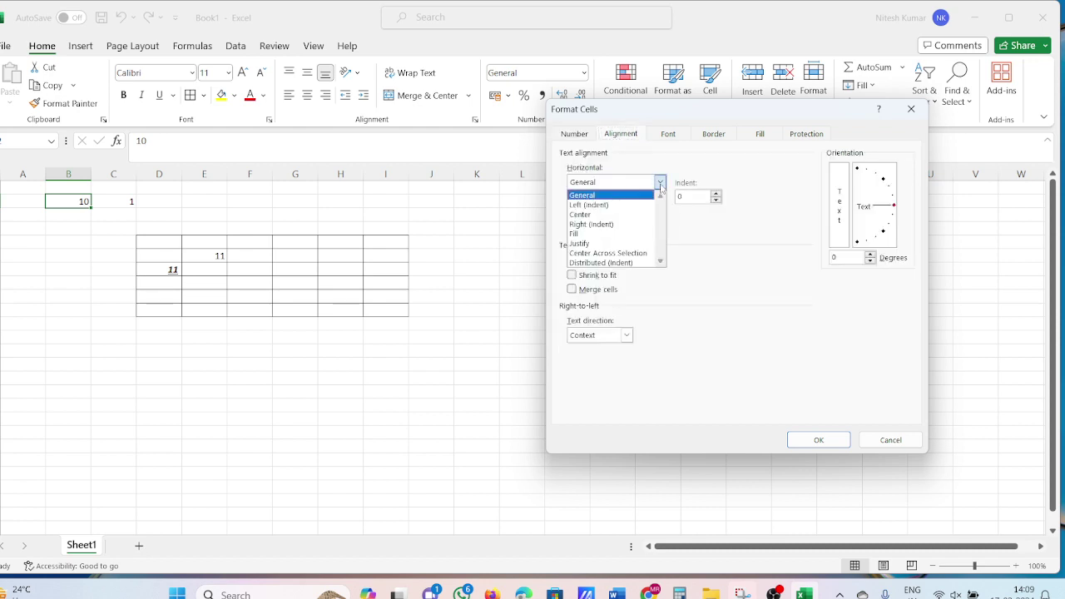
click(702, 232)
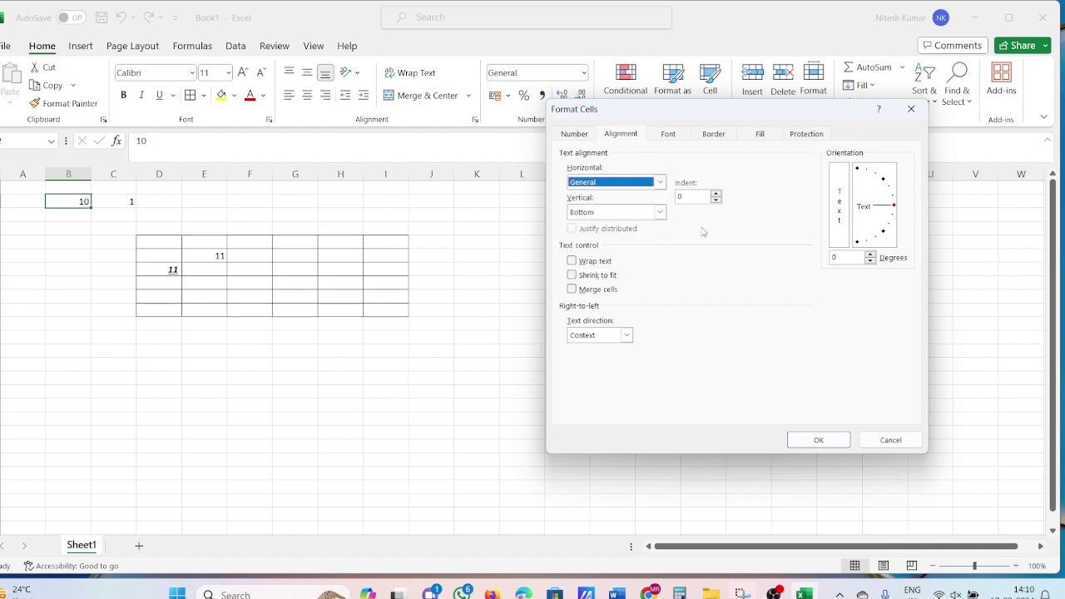
click(668, 135)
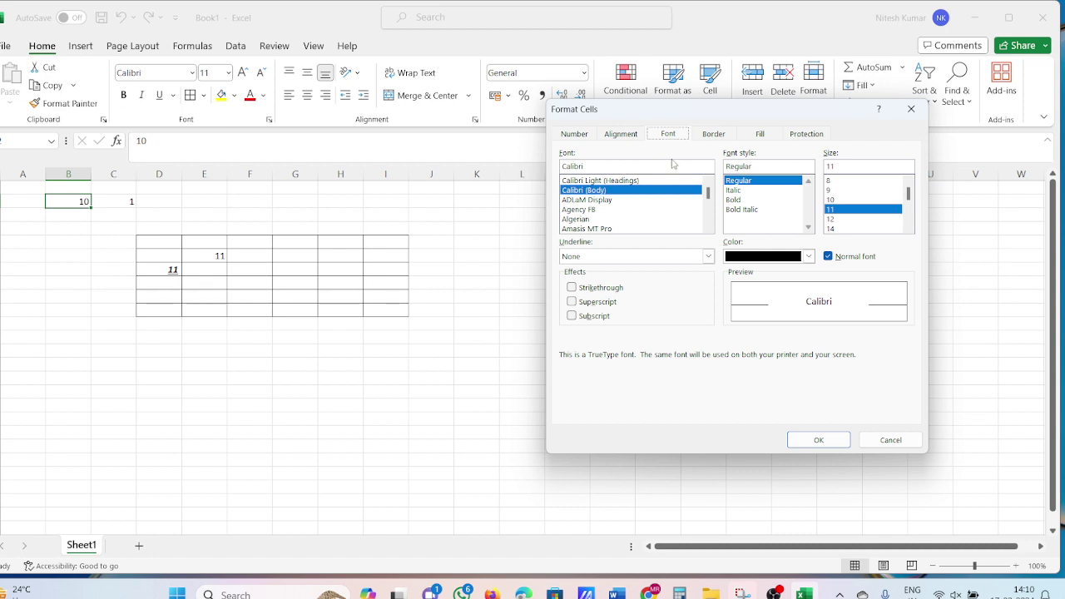
click(708, 134)
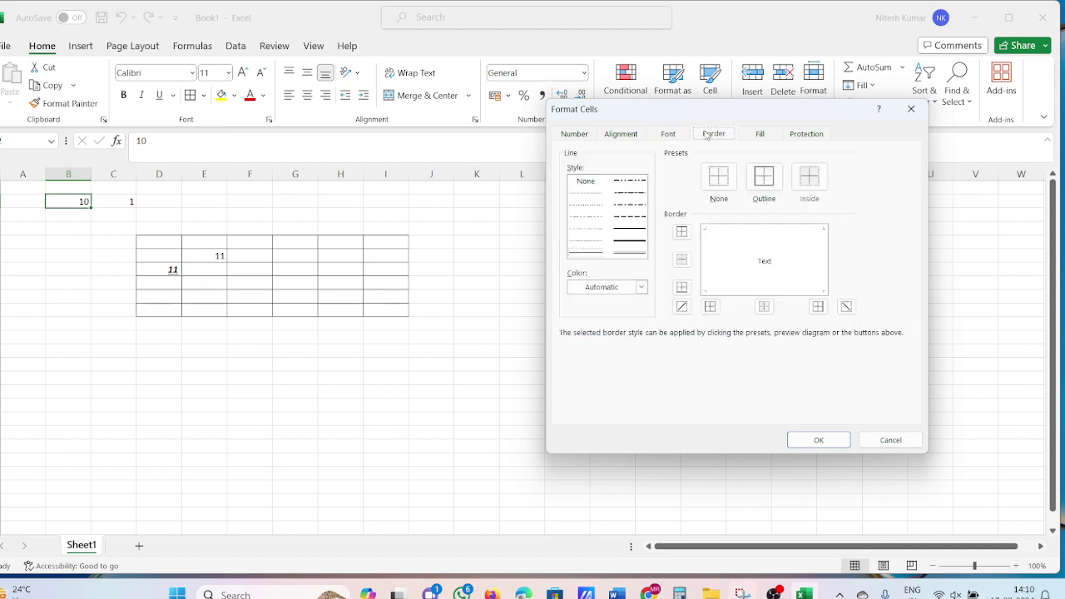
click(761, 138)
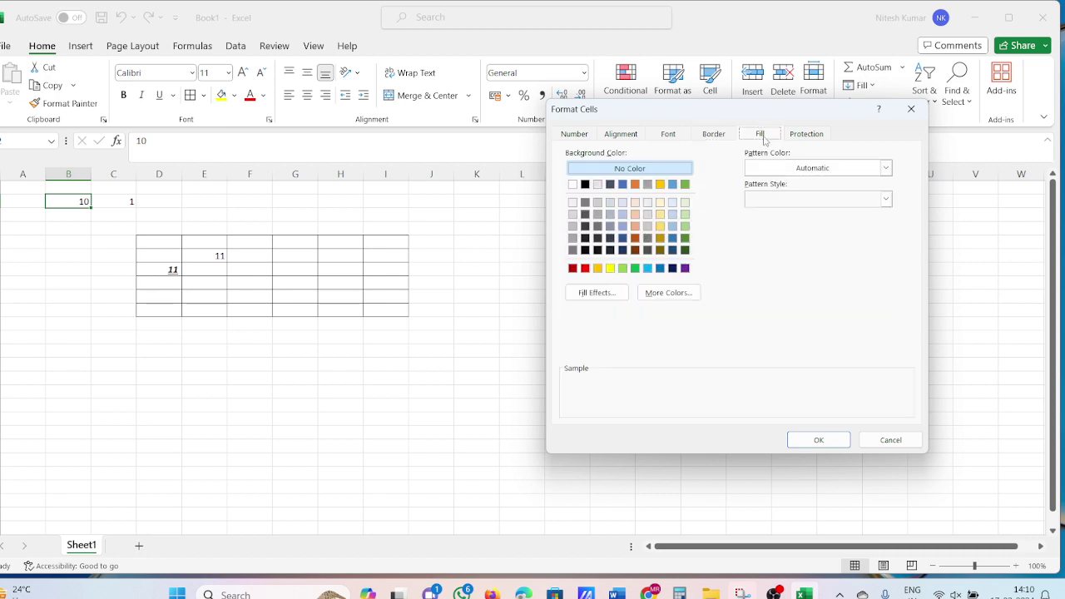
click(816, 140)
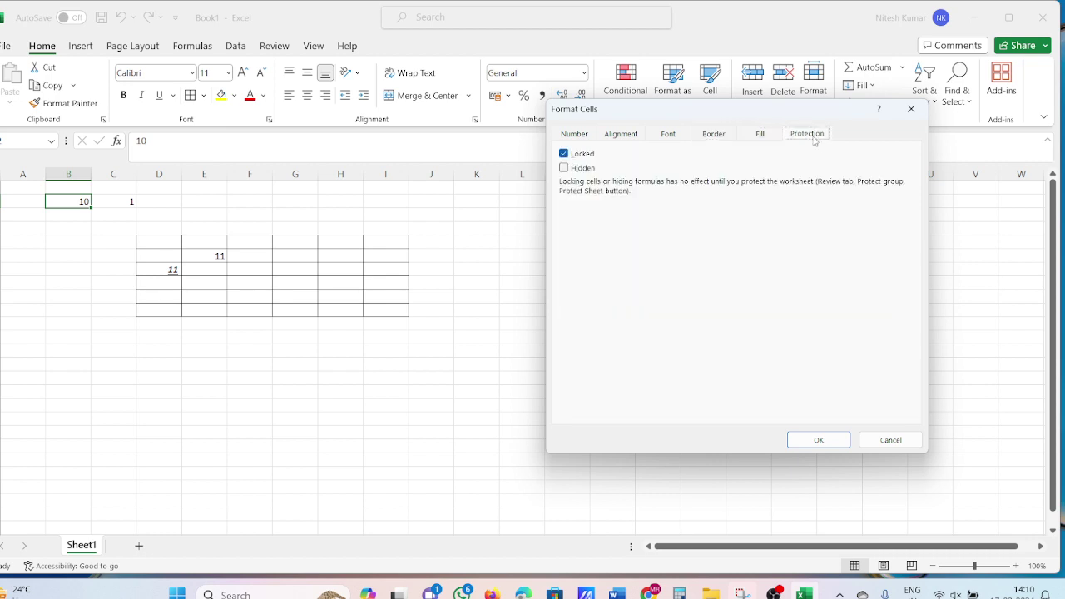
click(912, 111)
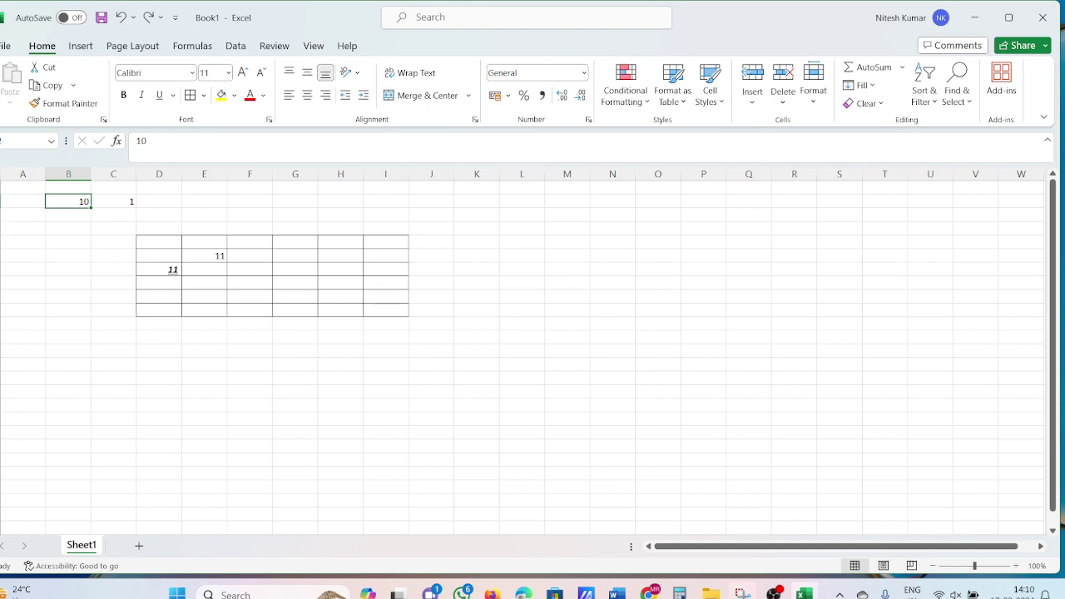
- Make row 2 several times taller and centre the contents of cell B2 horizontally
drag(1, 208, 1, 277)
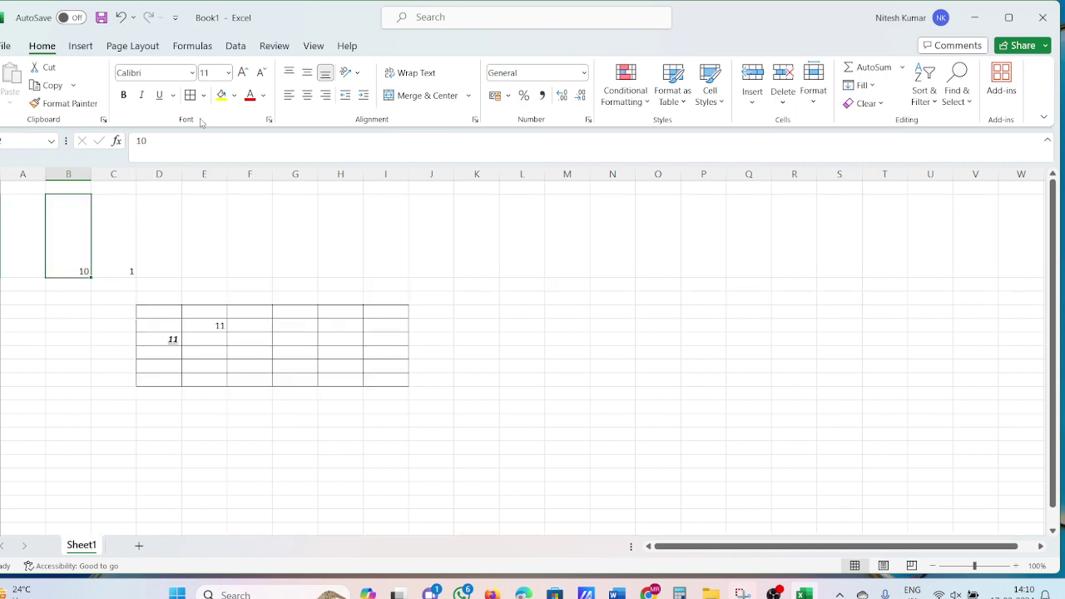
click(289, 97)
click(308, 97)
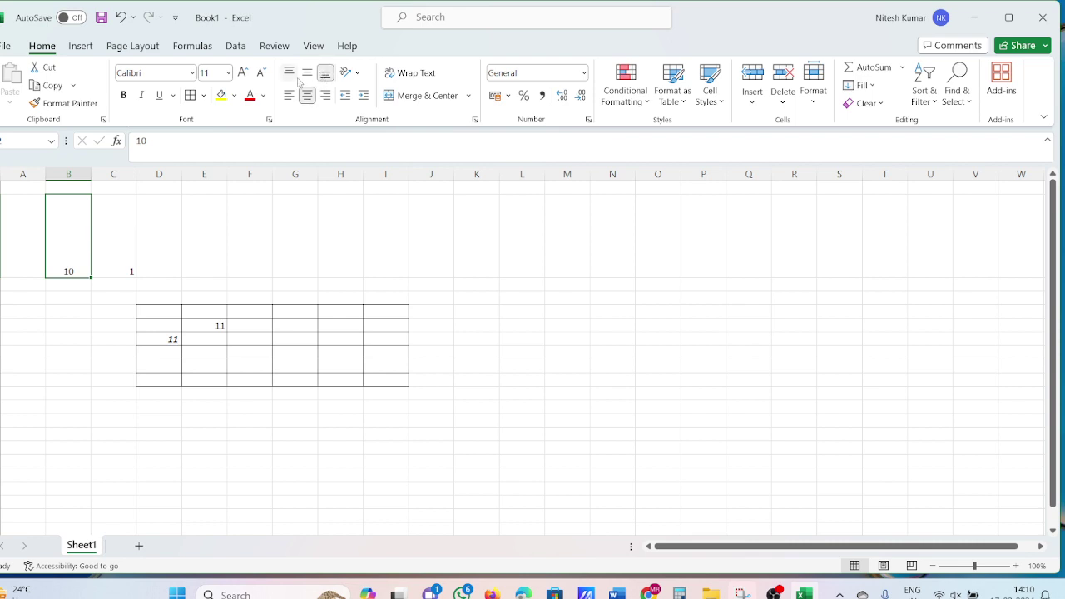
- Try top, bottom and middle vertical alignment on cell B2, and undo the middle alignment
click(291, 76)
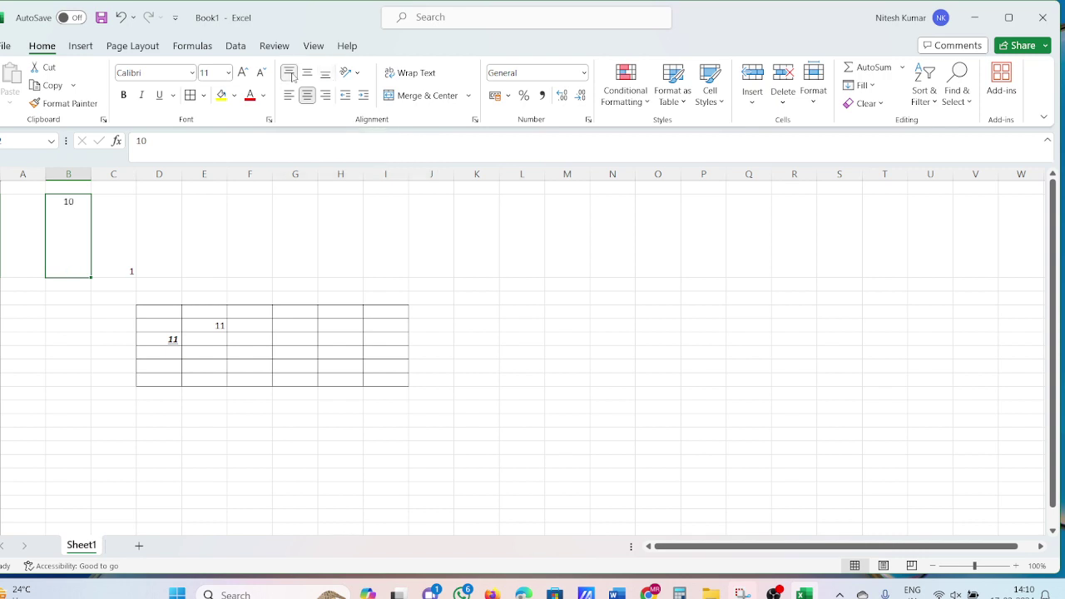
click(326, 74)
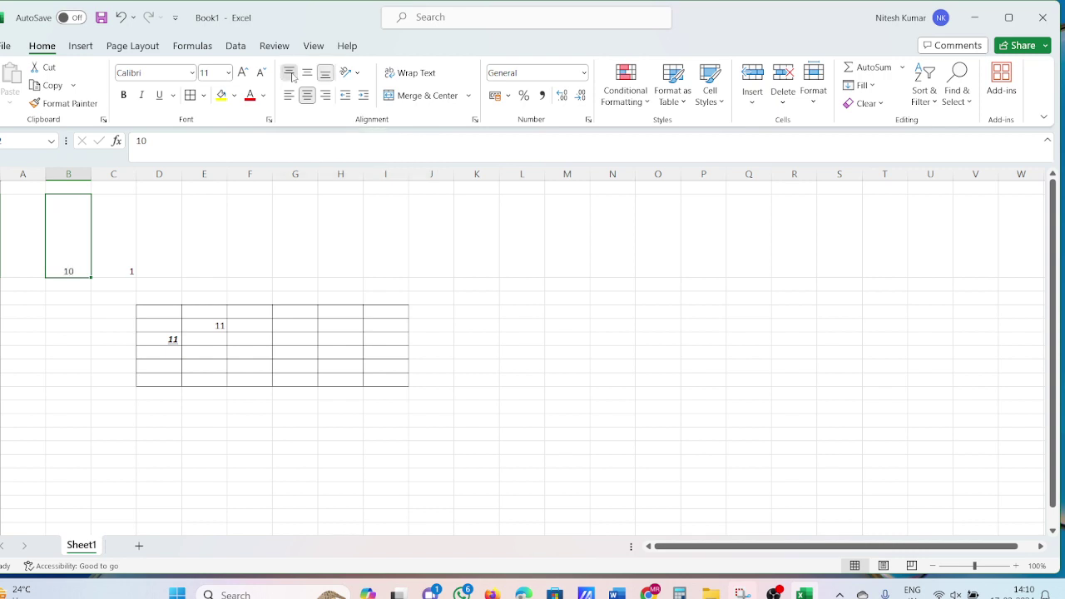
click(291, 77)
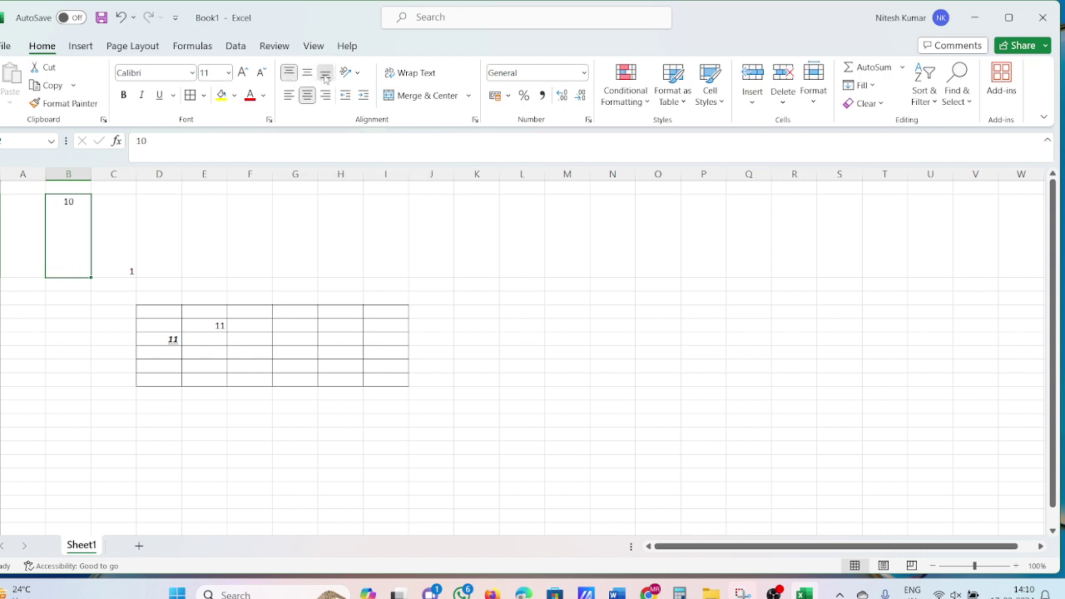
click(325, 75)
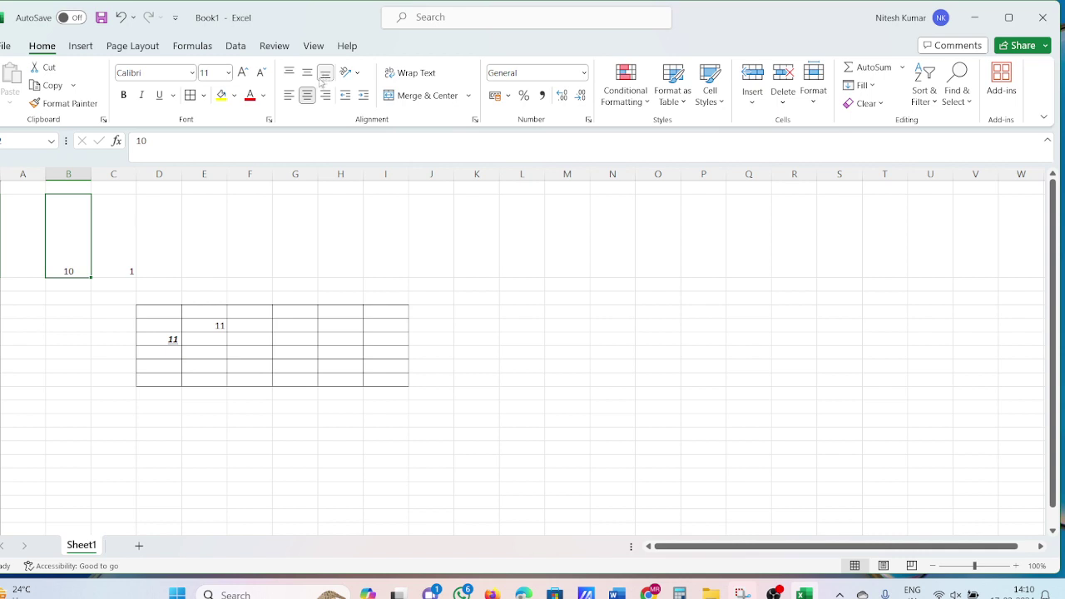
click(307, 75)
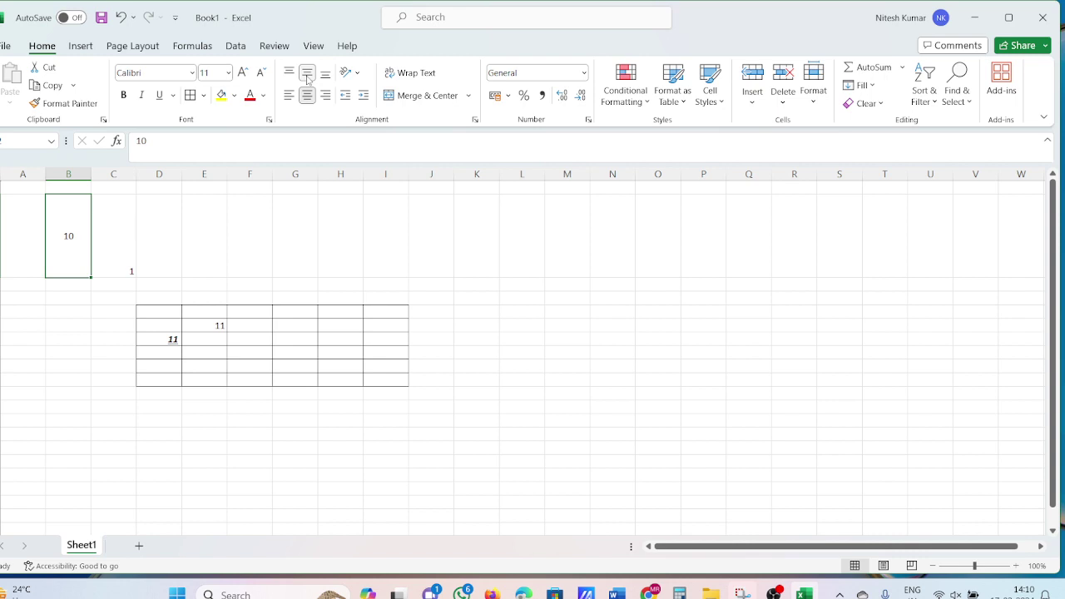
key(ctrl+z)
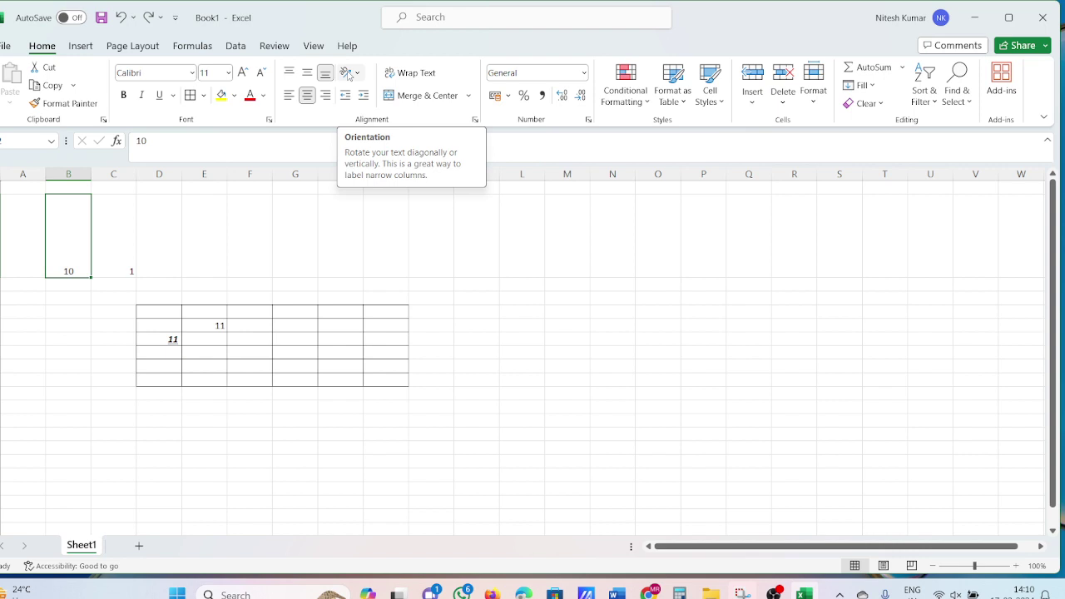
click(348, 73)
click(348, 73)
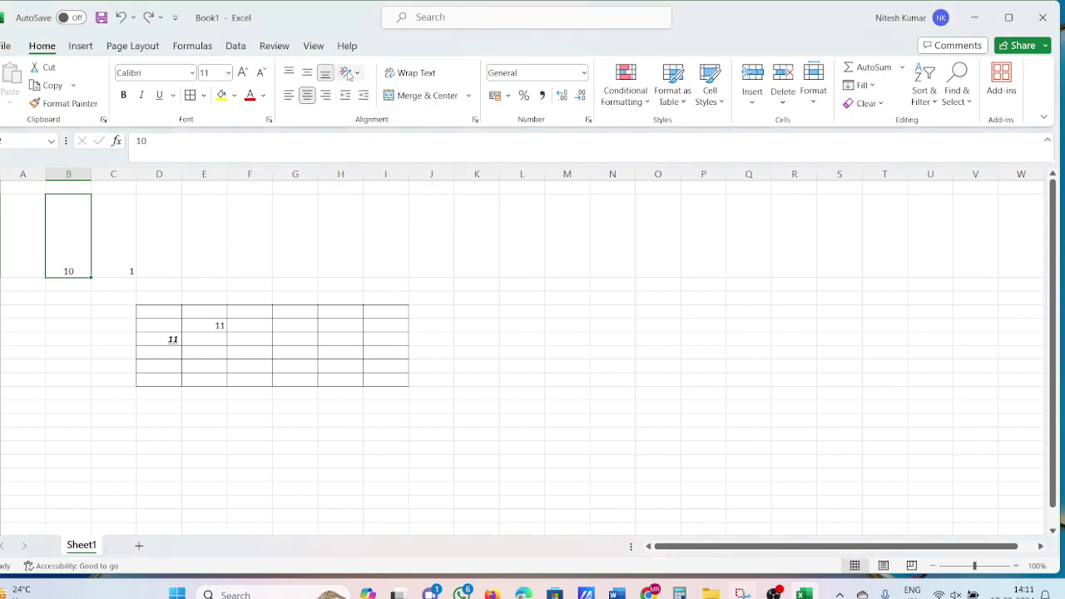
- Enter "ab" in cell B10 and make row 10 about twice as tall
click(60, 381)
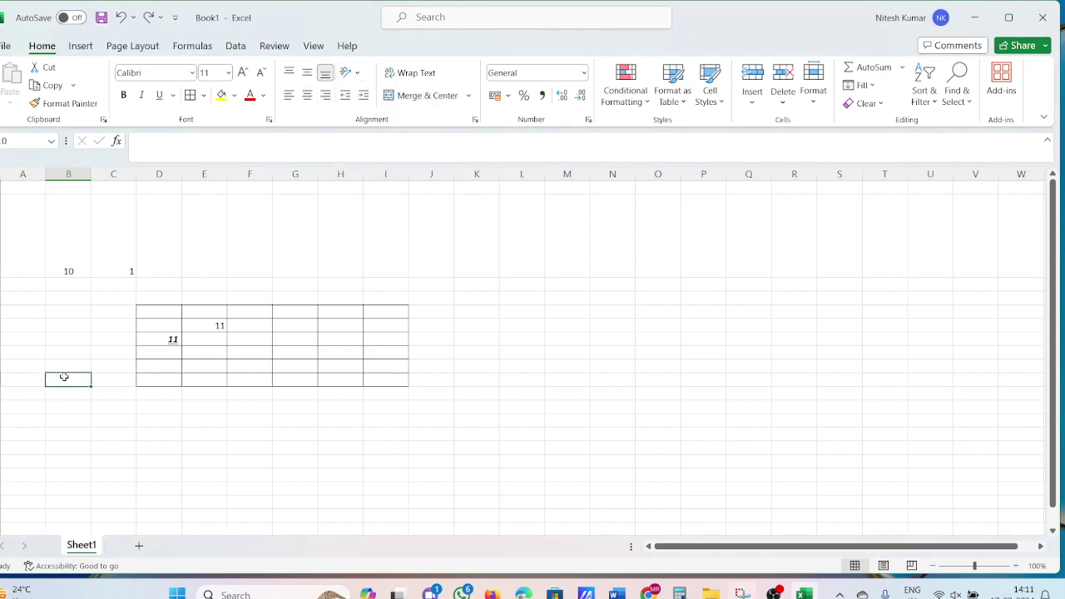
text(ab)
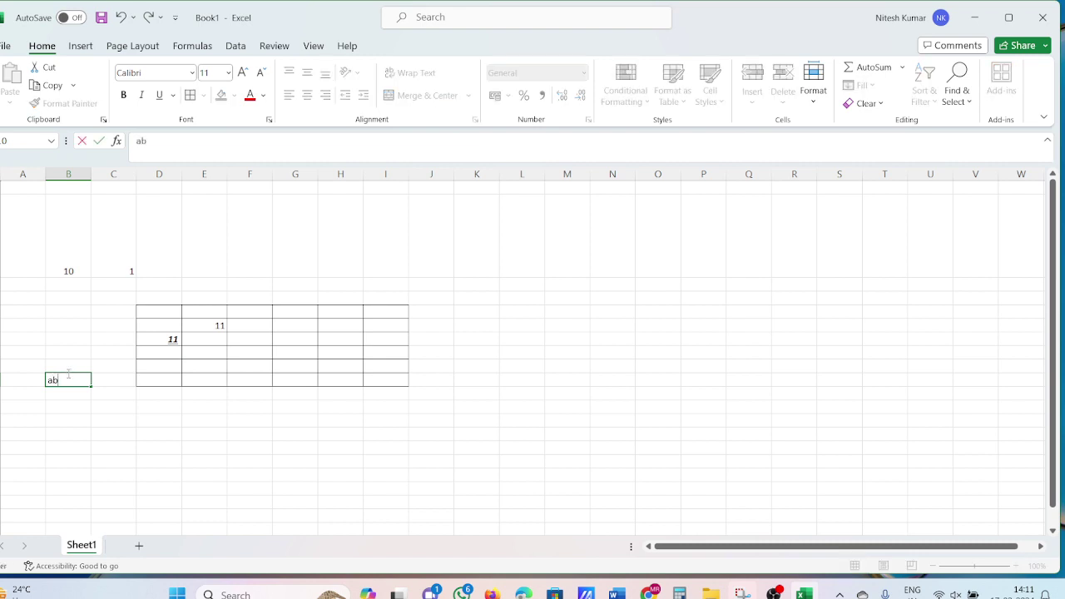
click(98, 502)
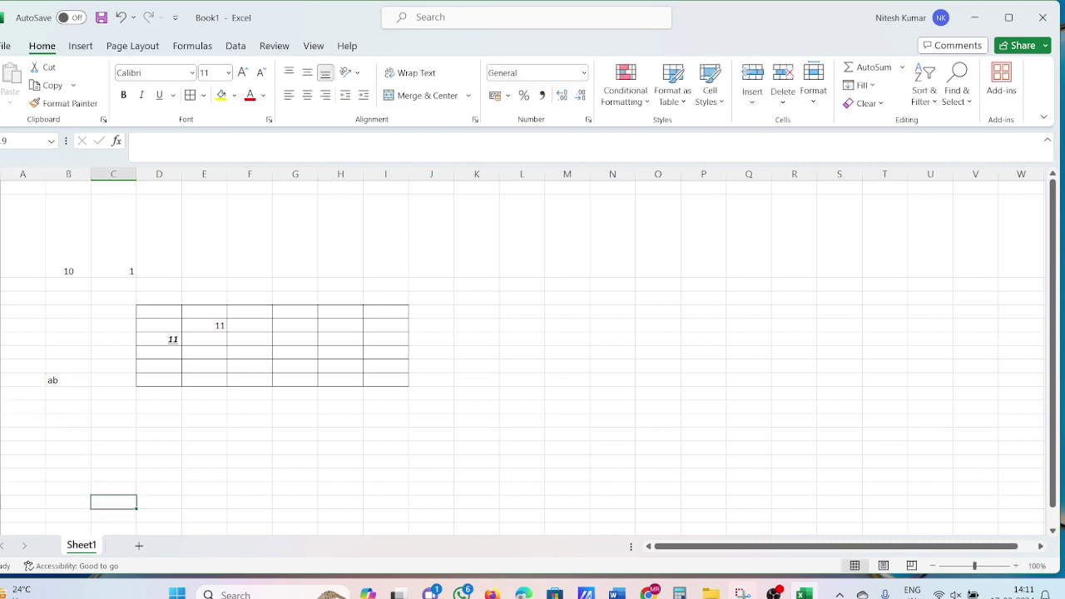
drag(1, 373, 1, 400)
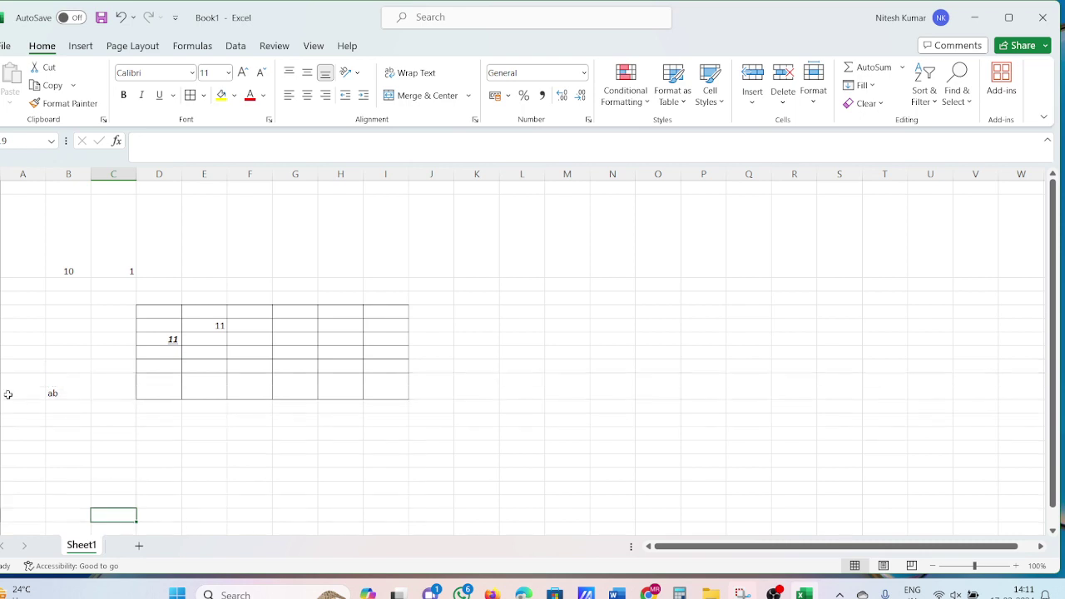
click(79, 381)
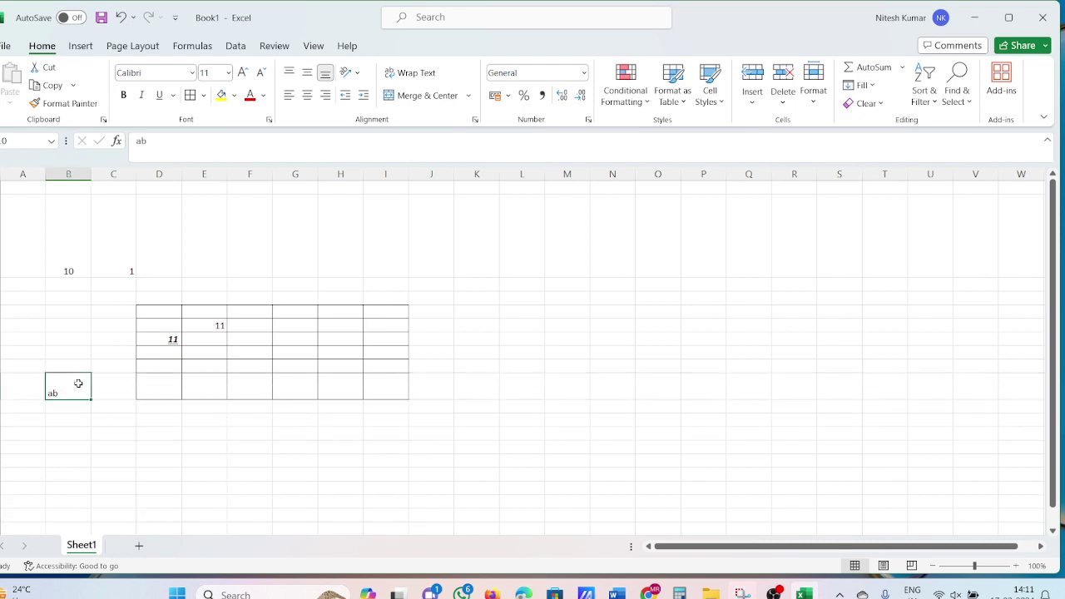
- Try Angle Counterclockwise and Rotate Text Up orientations on cell B10, and undo the text rotation
click(349, 75)
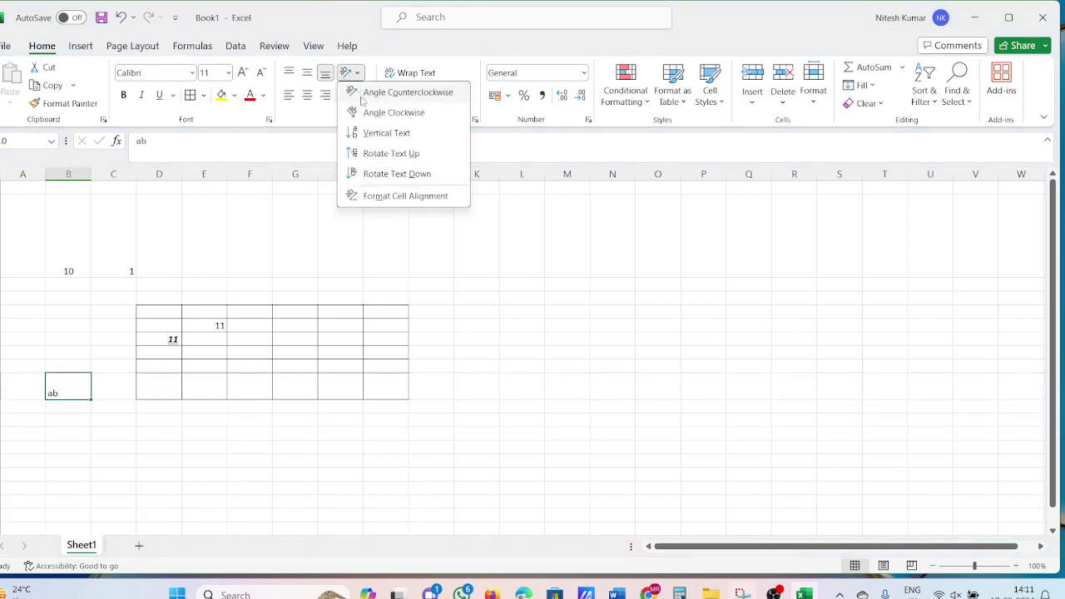
click(379, 94)
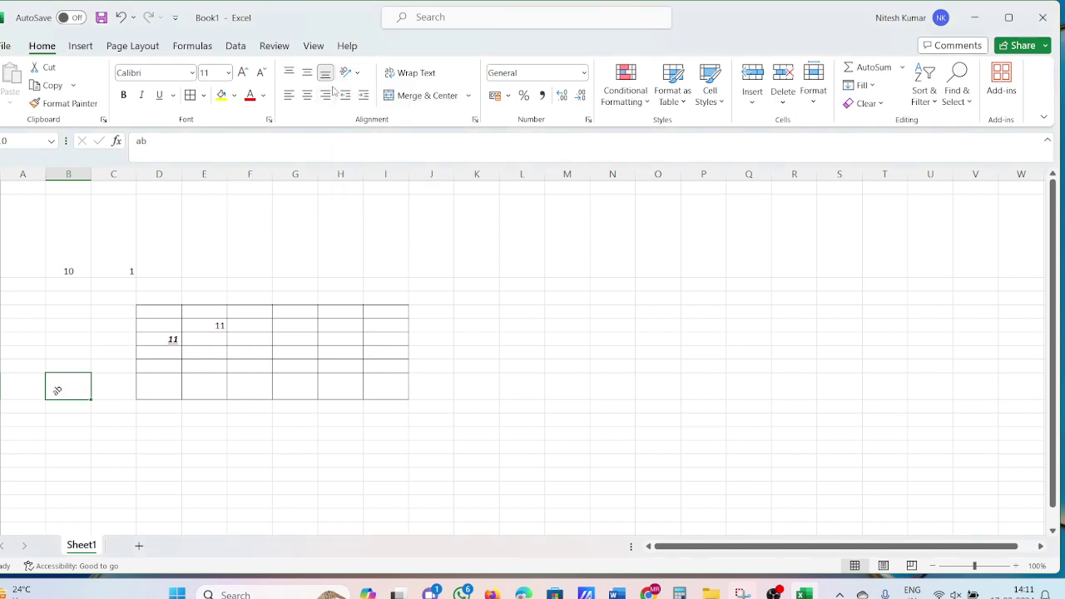
click(349, 73)
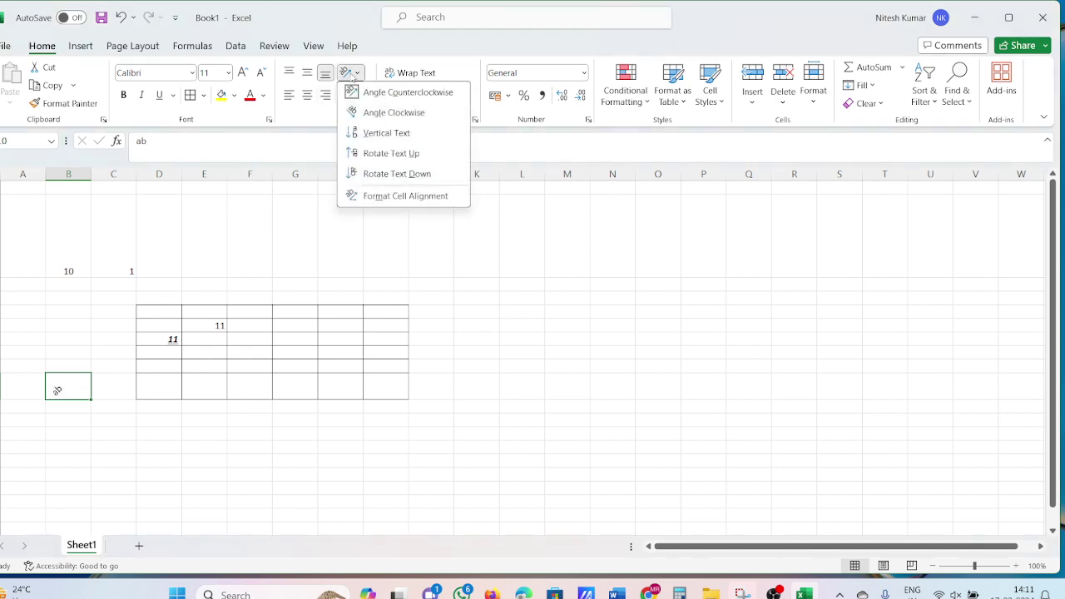
click(391, 153)
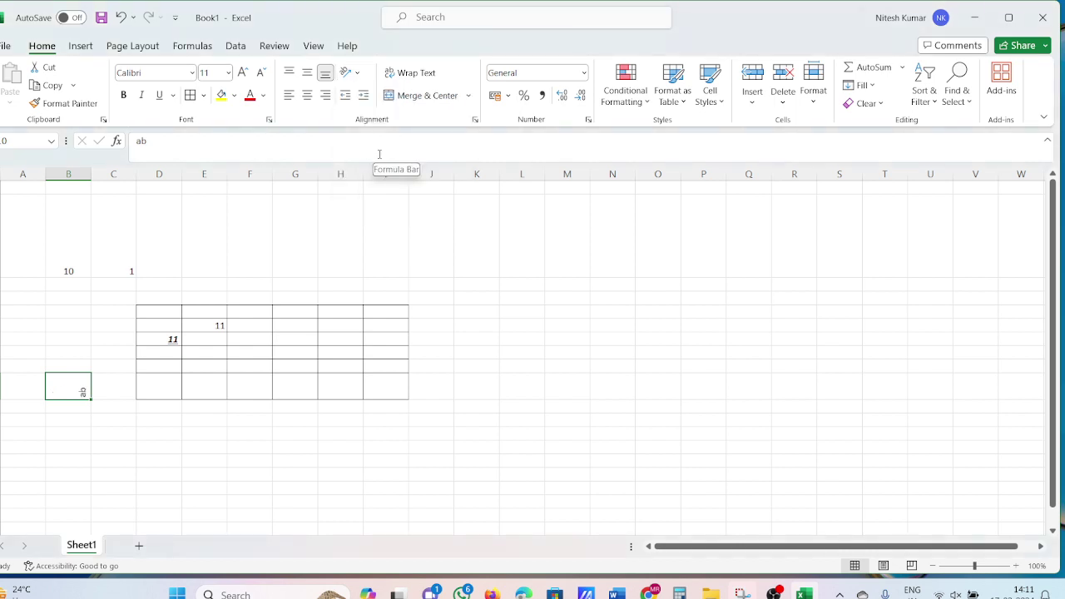
key(ctrl+z)
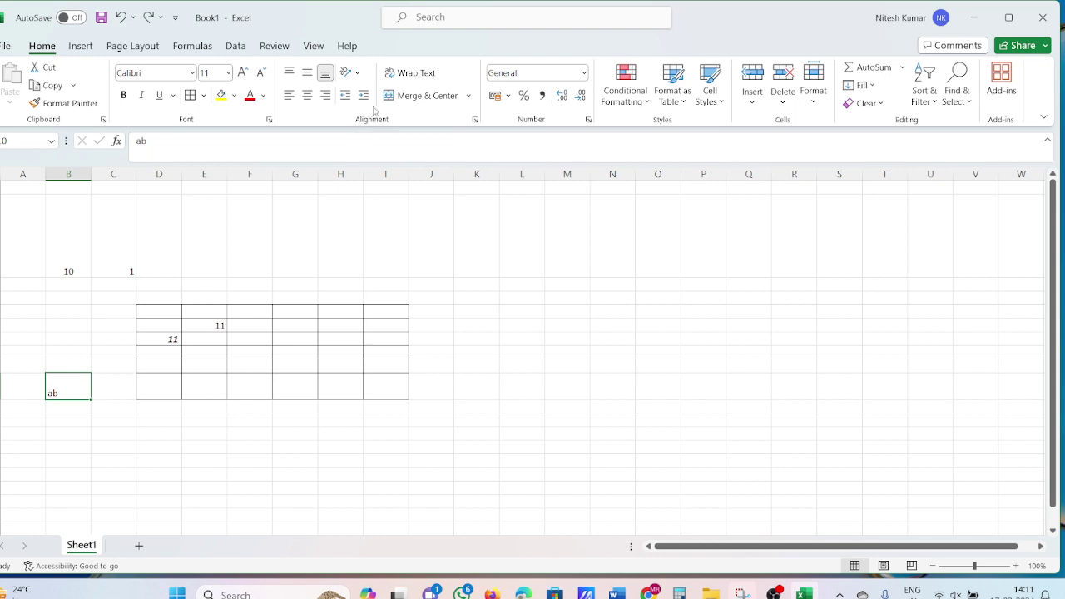
- Extend the text in cell B10 to "ab ab abb abb"
double_click(69, 392)
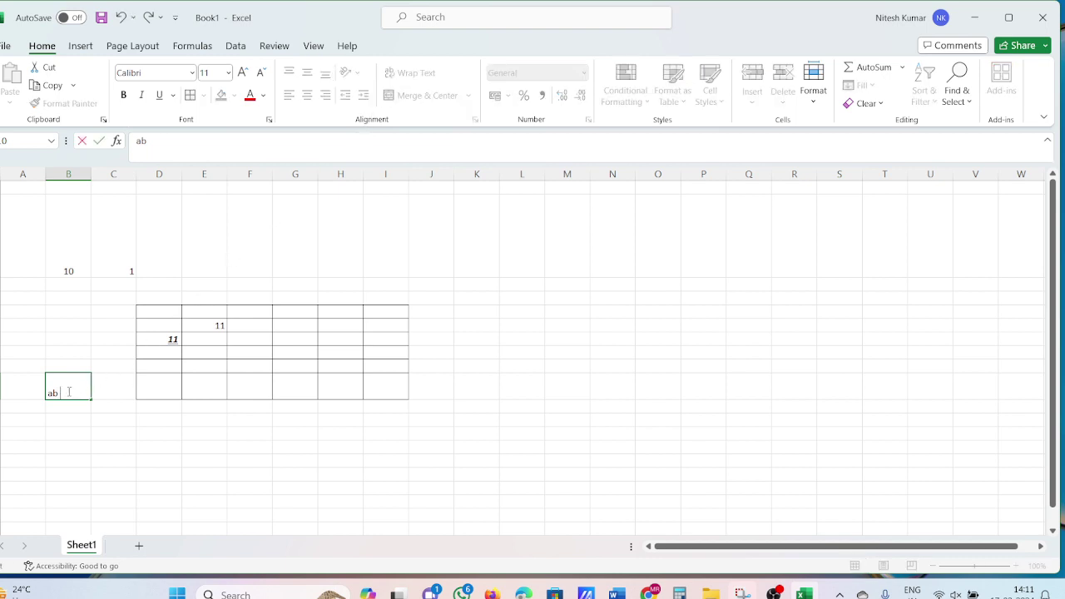
text(ab abb abb)
click(259, 386)
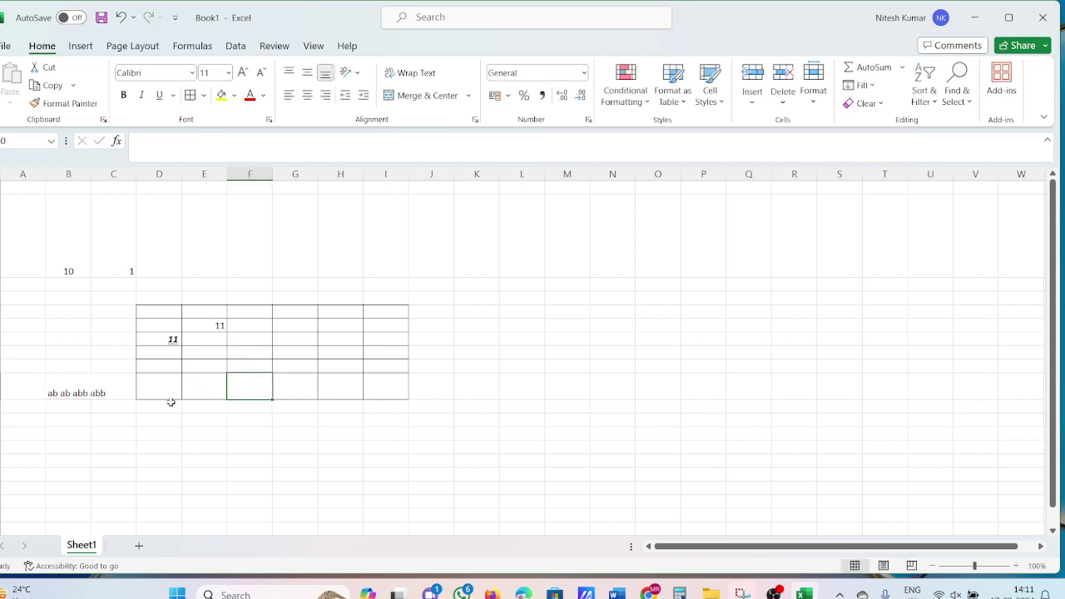
- Try Wrap Text on cell B10 and turn it off, and try Merge & Center on B10:C10, undoing the merge
click(73, 393)
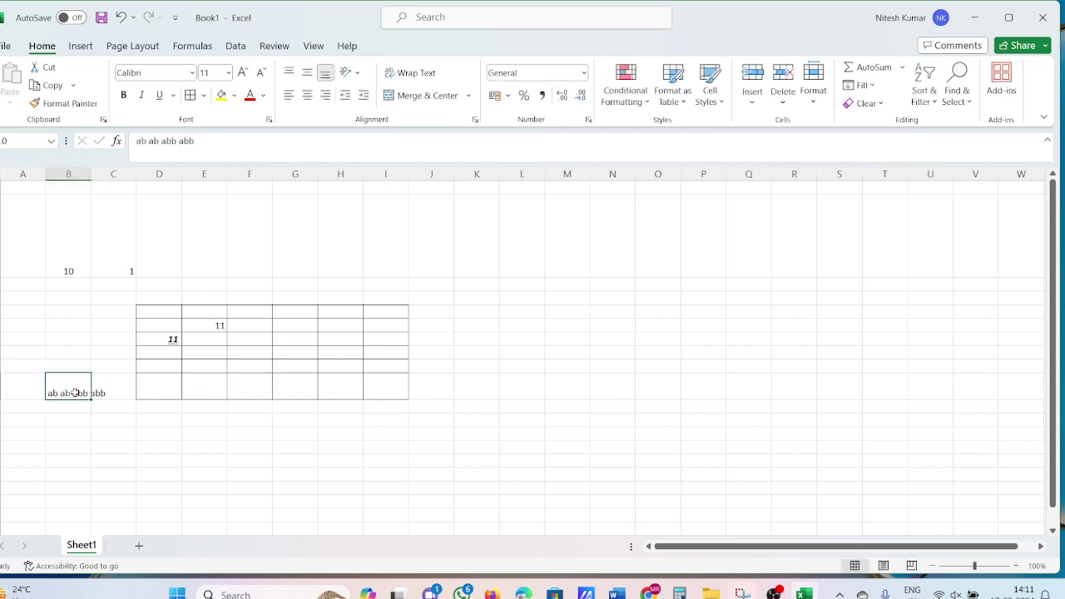
click(405, 75)
click(406, 75)
drag(84, 383, 101, 383)
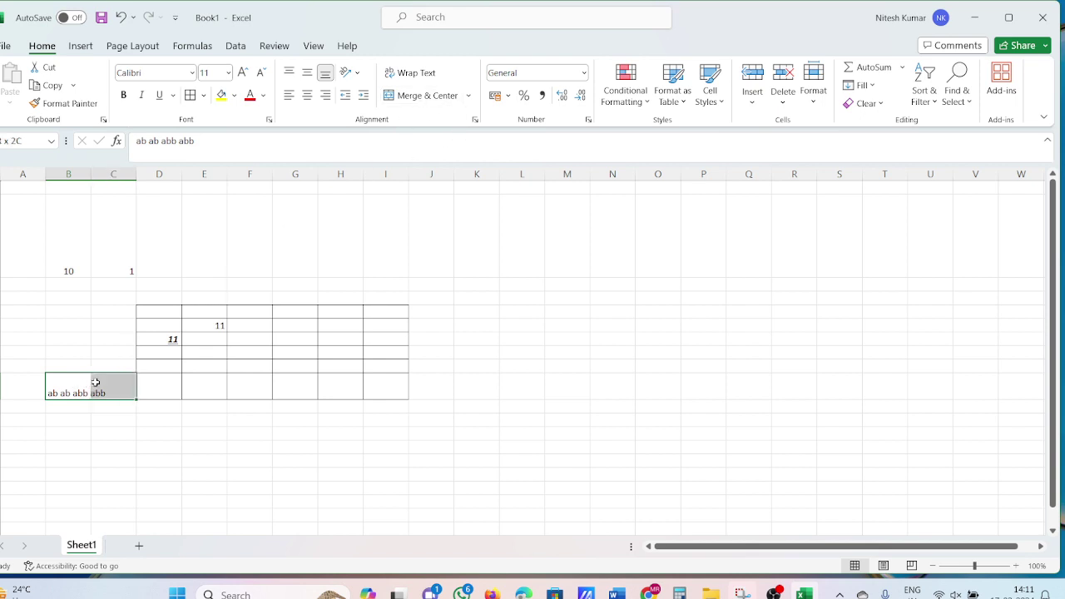
click(443, 96)
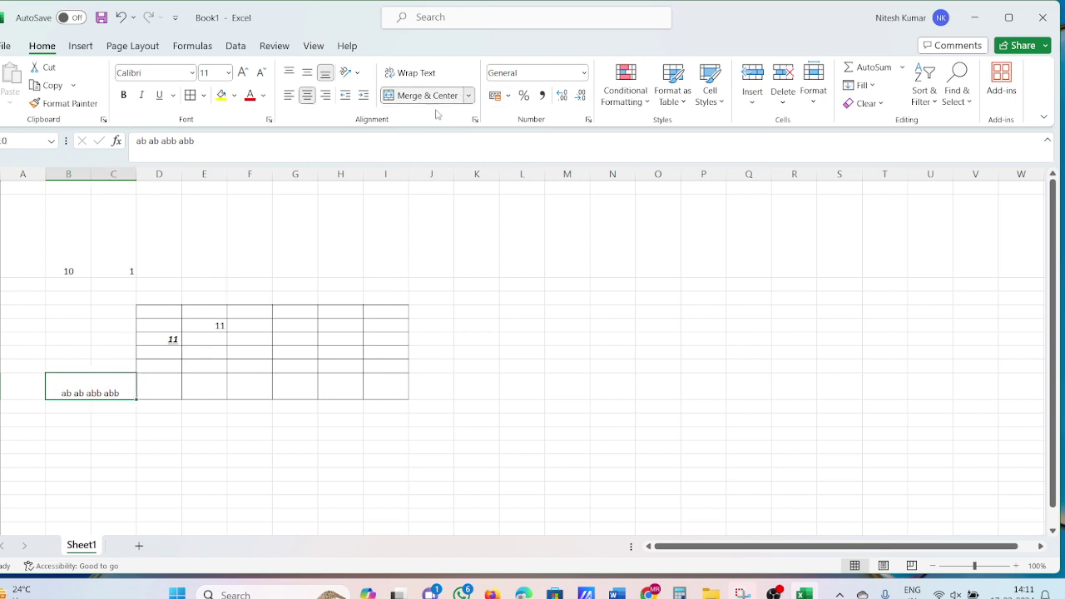
key(ctrl+z)
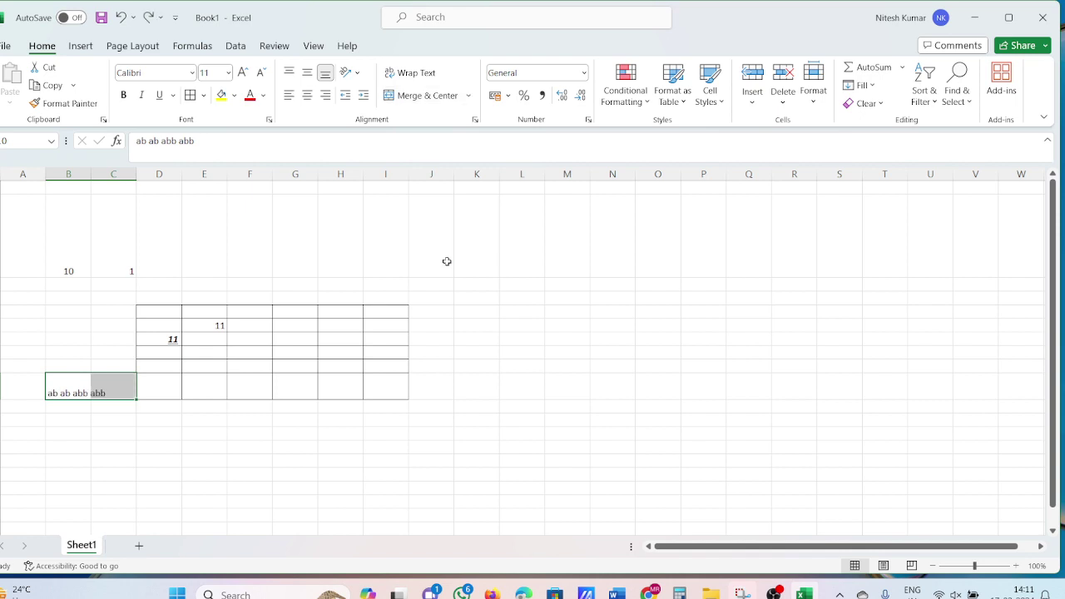
- Look over the number formats and the accounting currency formats available for cell J2
click(447, 261)
click(542, 75)
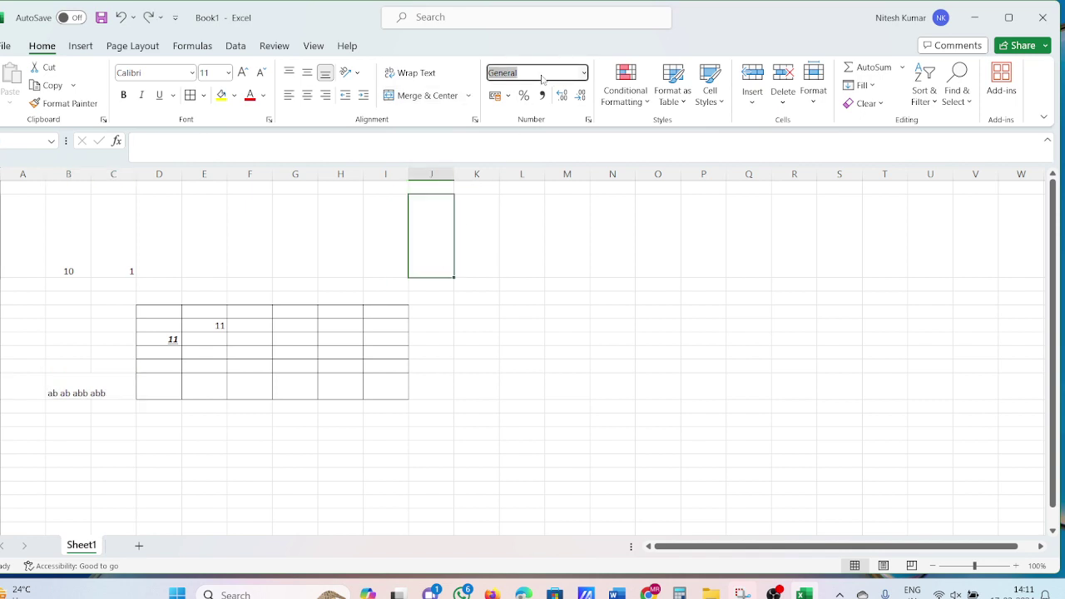
click(584, 73)
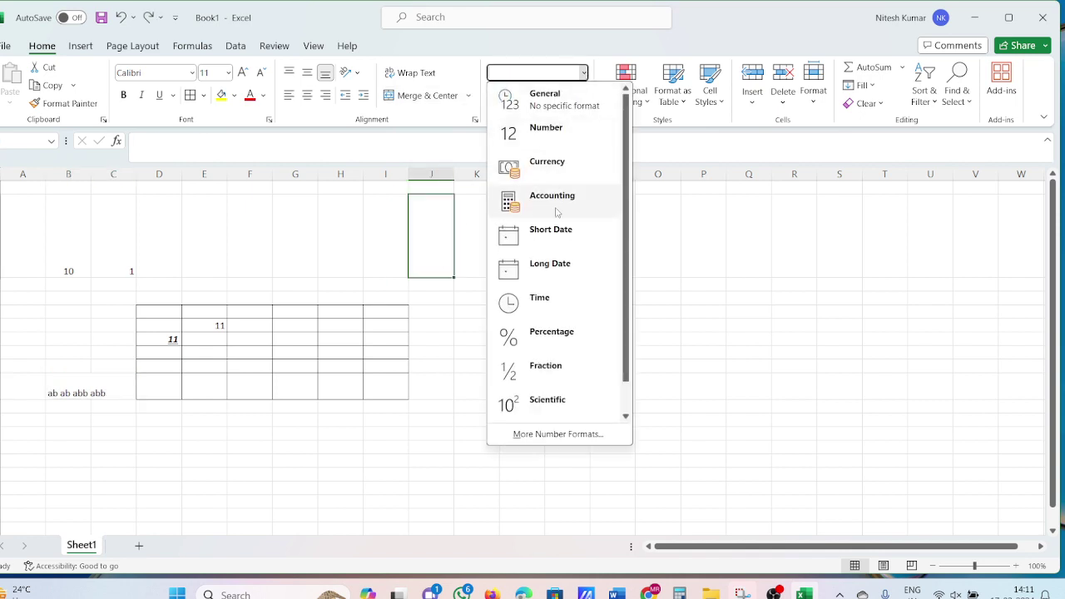
click(732, 221)
click(509, 96)
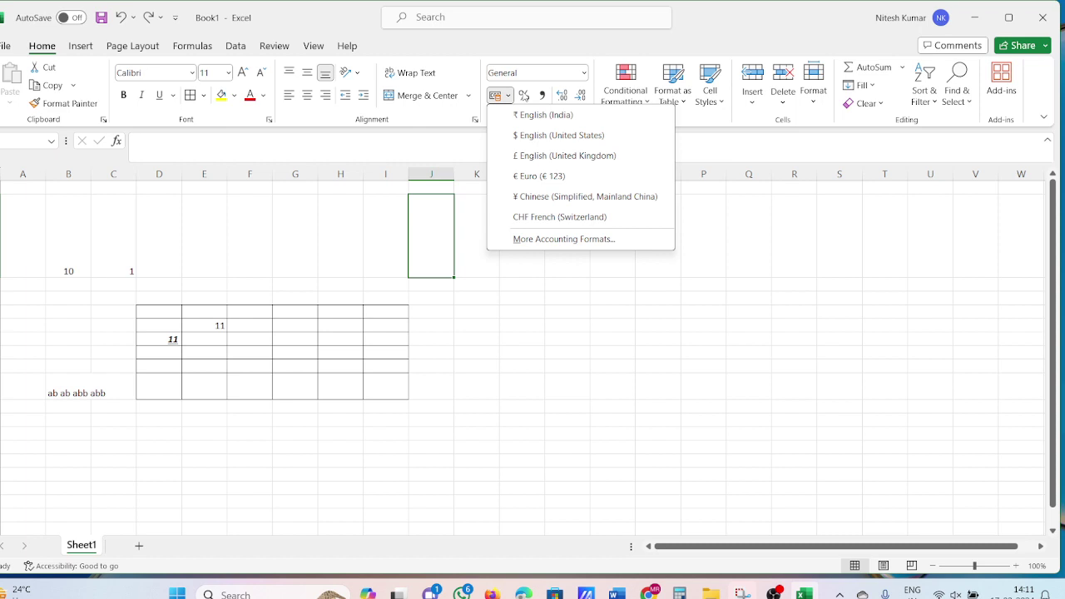
- Apply Percent Style to cell J2, and try the same style on cell B2 before undoing it there
click(524, 96)
click(524, 96)
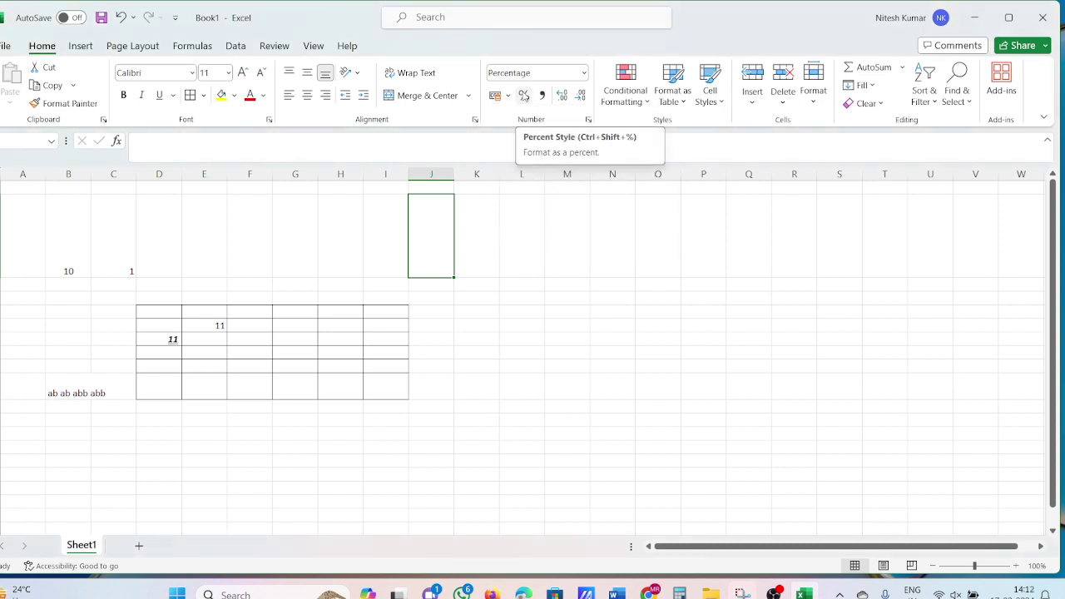
click(55, 268)
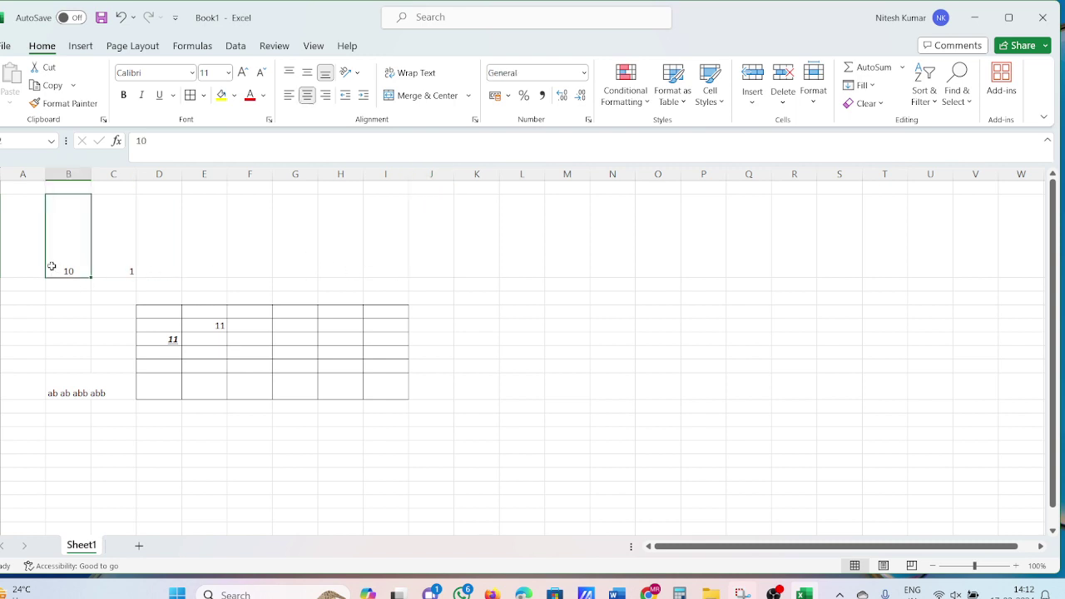
click(523, 97)
key(ctrl+z)
- Try increasing the decimal places of cell B2 by two and decreasing them by two again
click(495, 202)
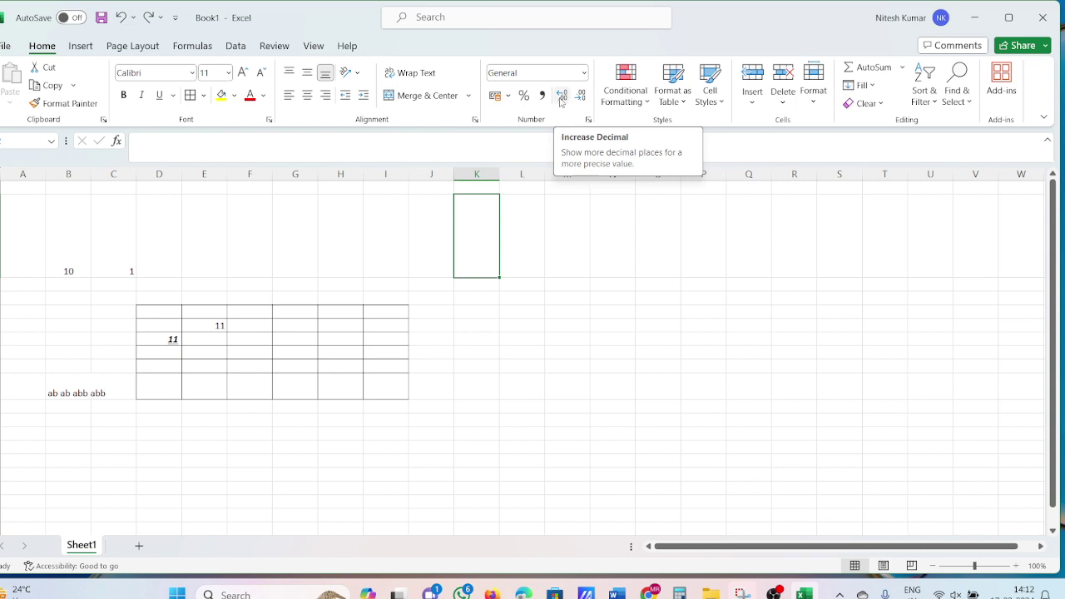
click(569, 98)
click(124, 258)
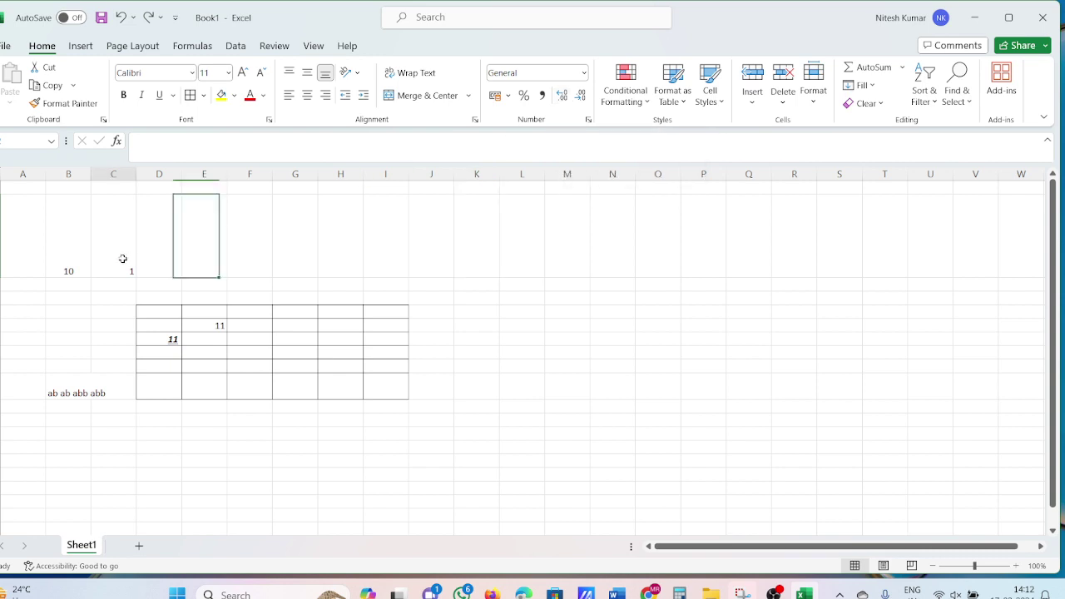
click(69, 257)
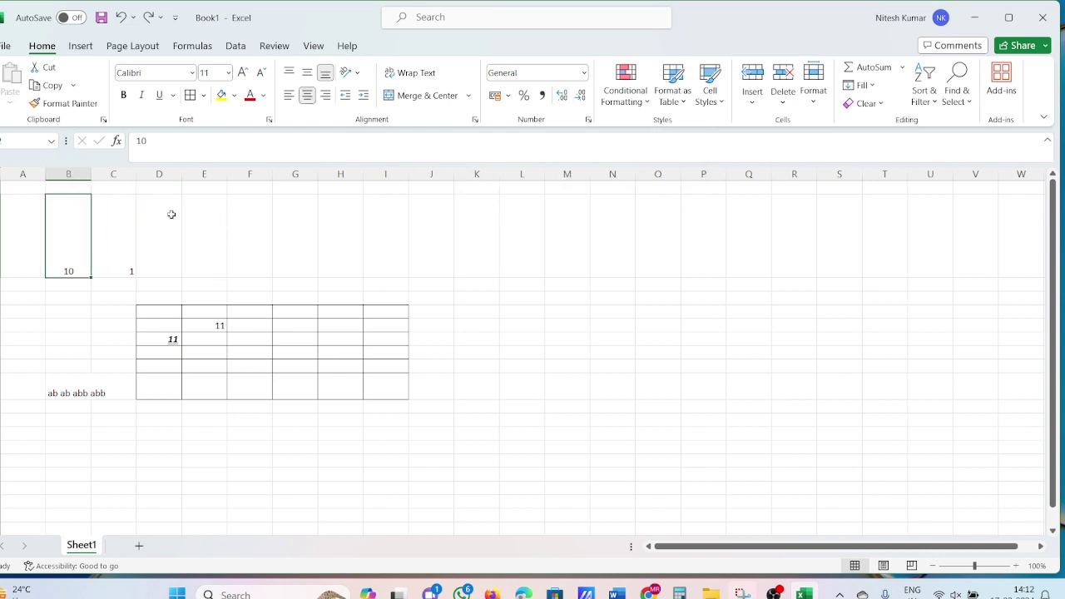
click(568, 97)
click(569, 97)
click(582, 96)
click(582, 97)
- Try a Greater Than conditional formatting rule on cell O4 with B2:B10 as its comparison reference, and cancel it
click(657, 297)
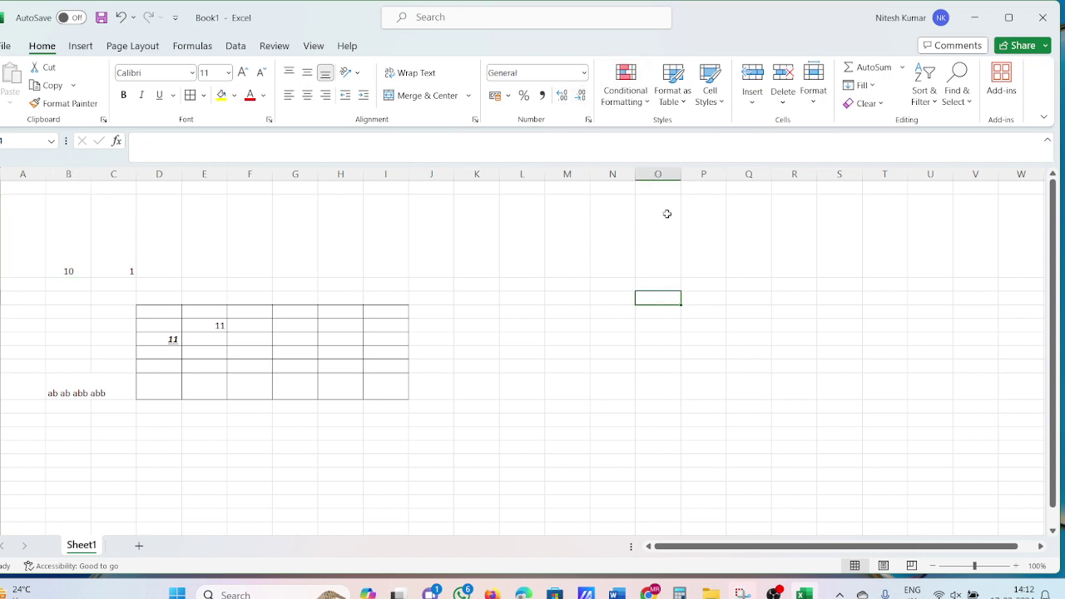
click(647, 101)
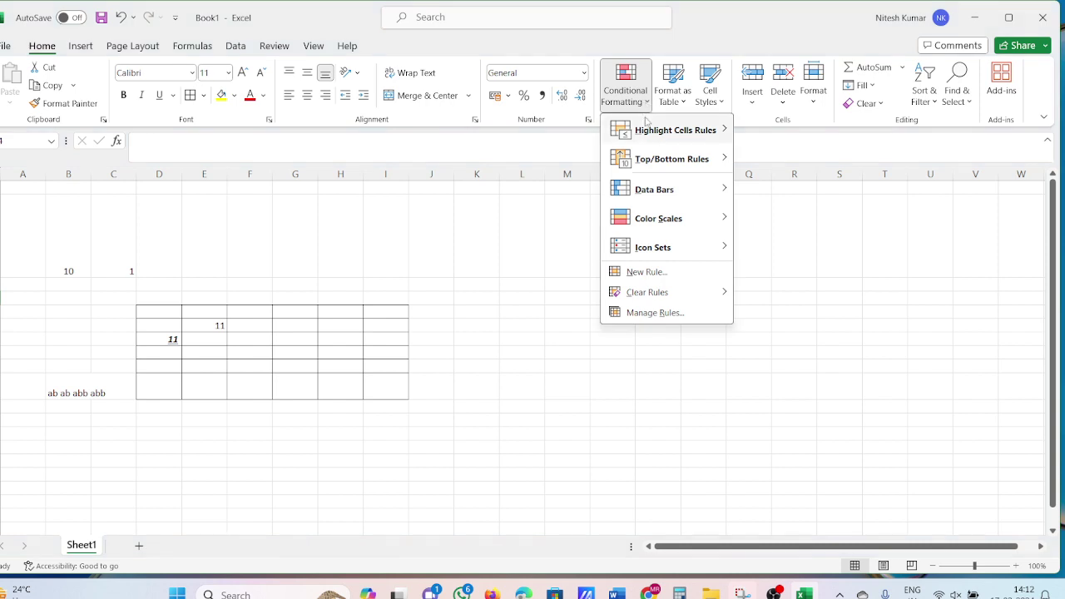
mouse_move(648, 157)
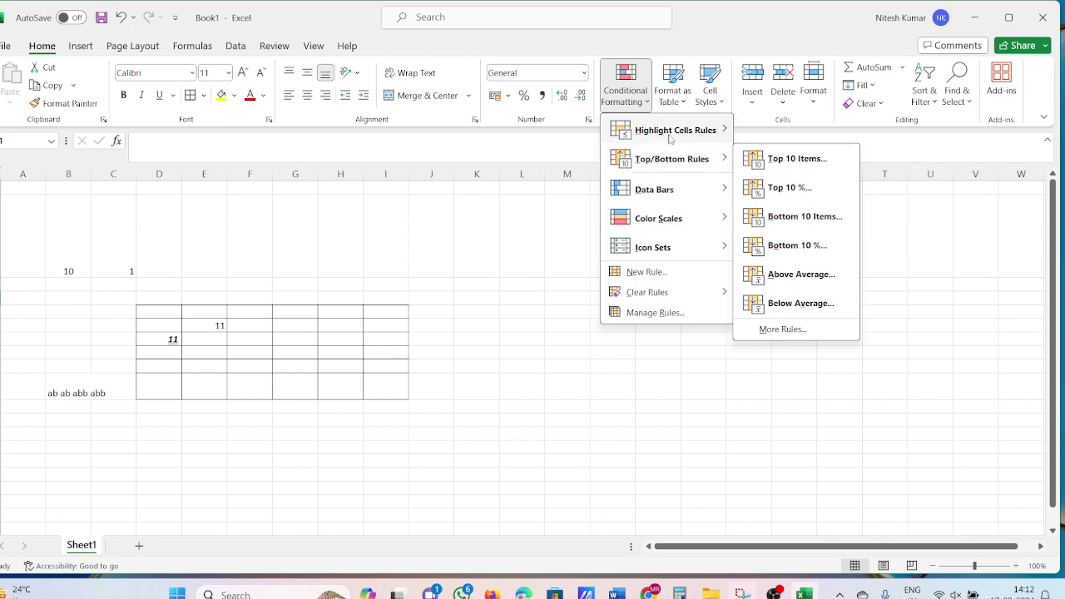
mouse_move(671, 139)
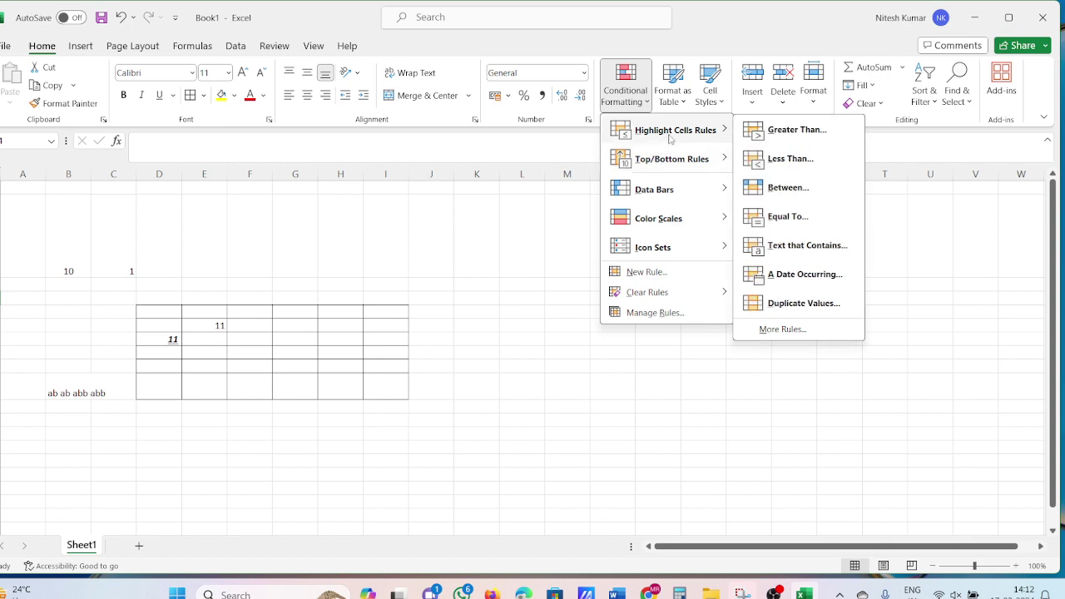
click(775, 138)
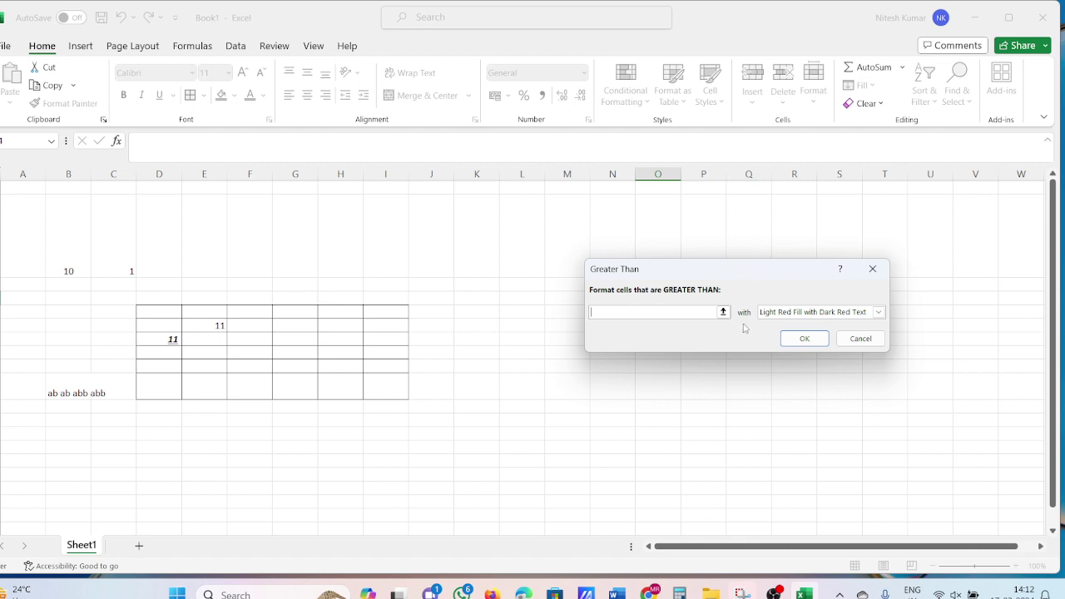
click(724, 312)
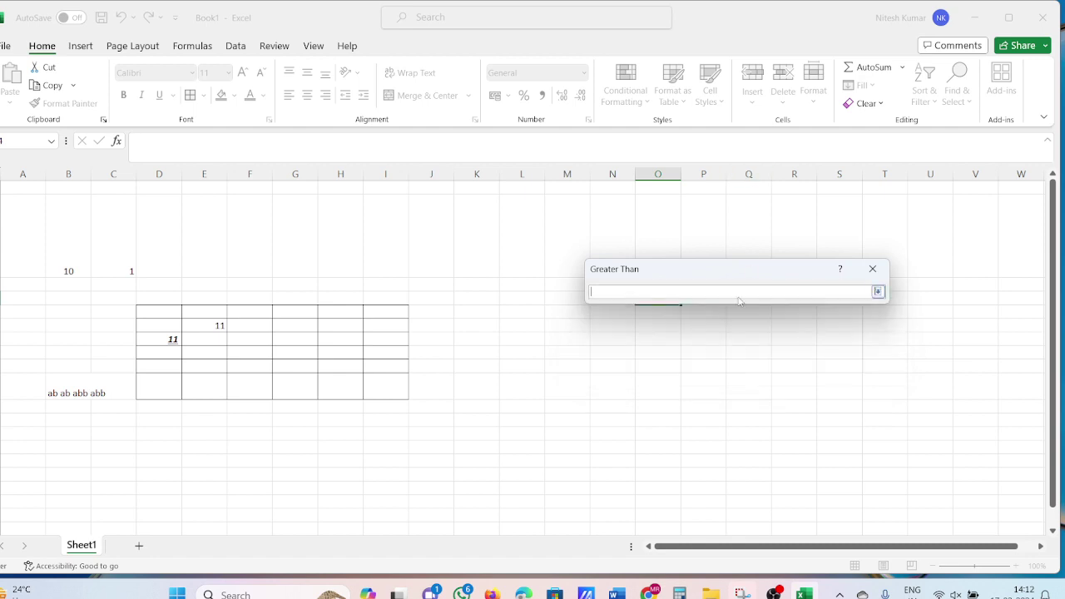
click(878, 291)
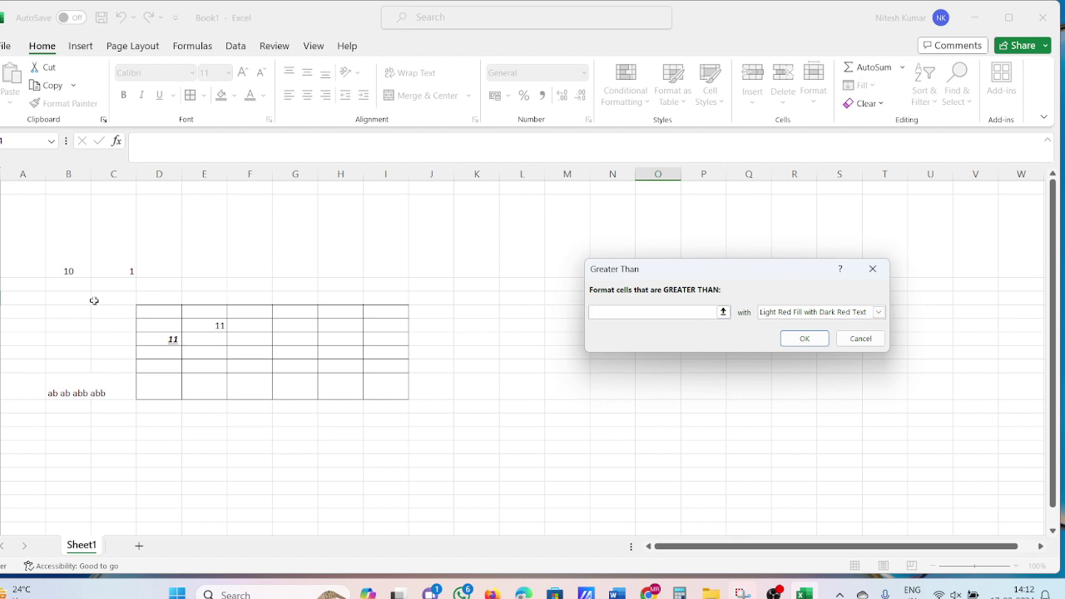
click(61, 269)
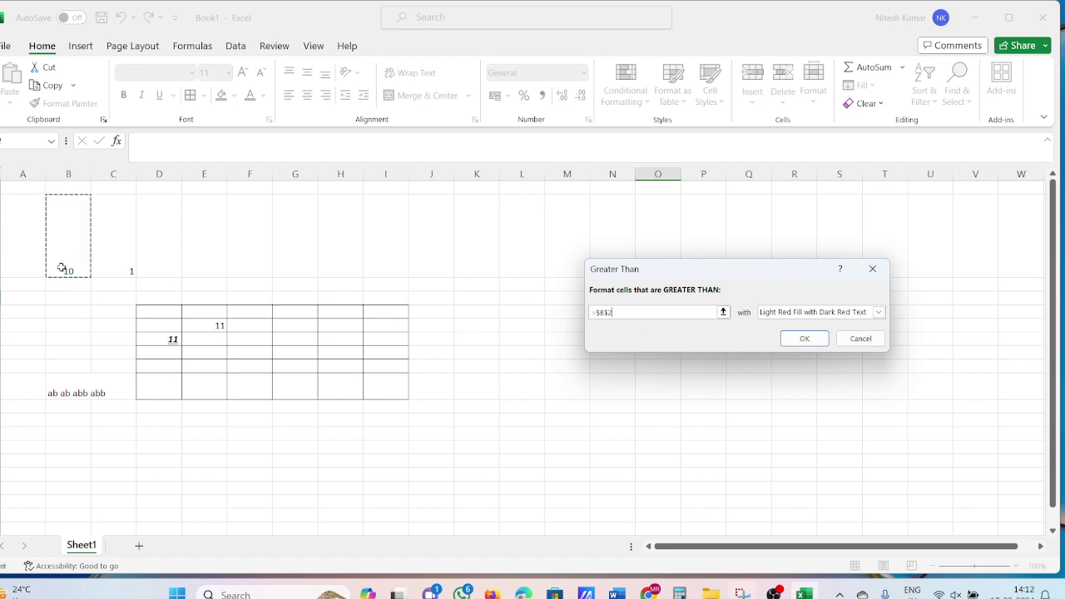
drag(61, 270, 52, 381)
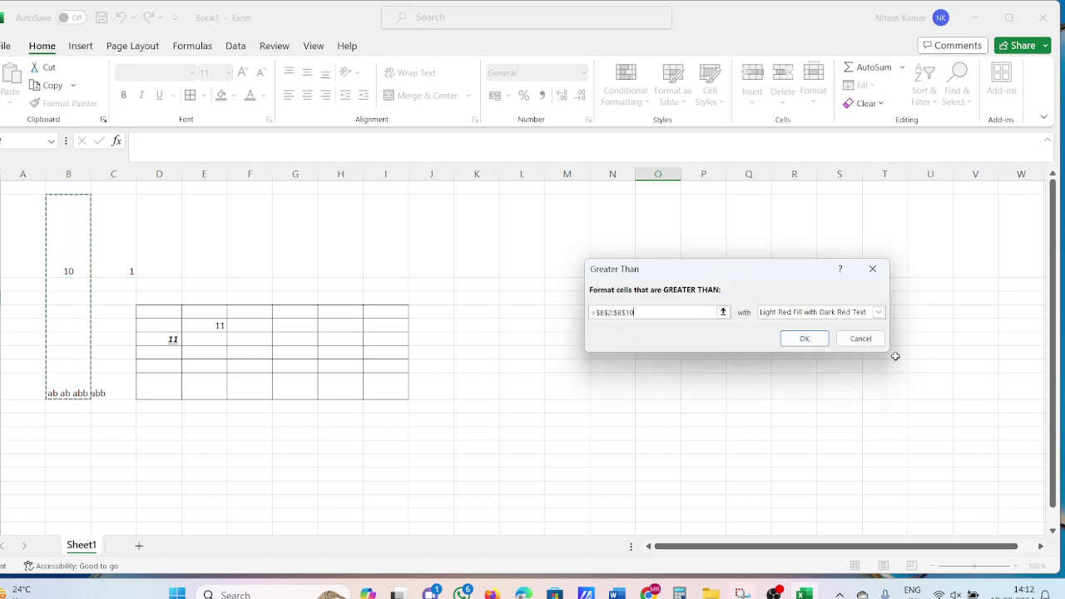
click(861, 339)
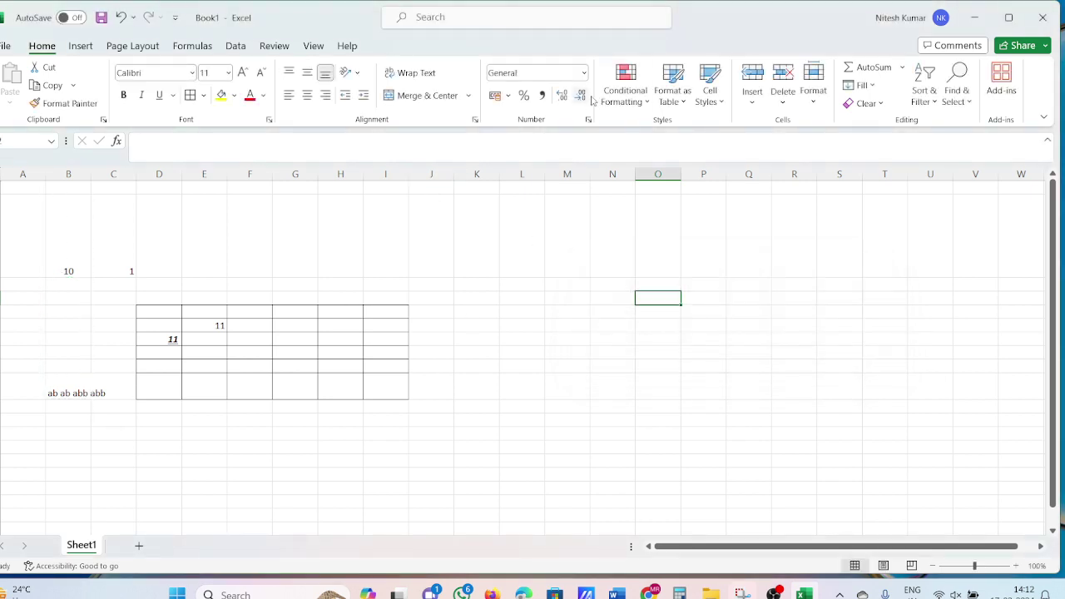
- Format the range K2:O8 as a table in the light grey banded style, leaving the headers option off
click(684, 103)
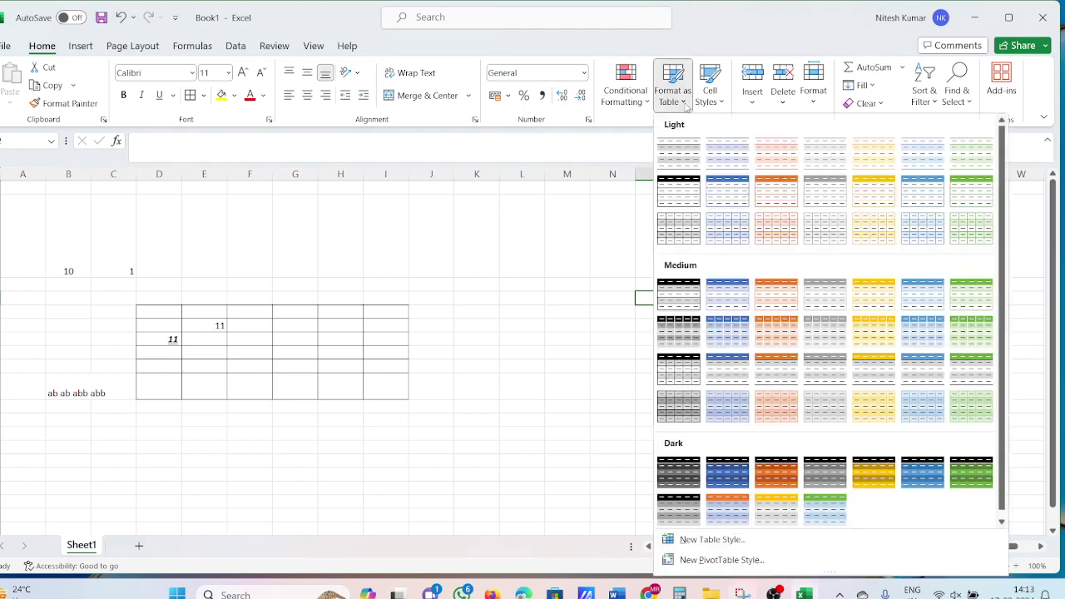
click(694, 159)
drag(458, 198, 672, 353)
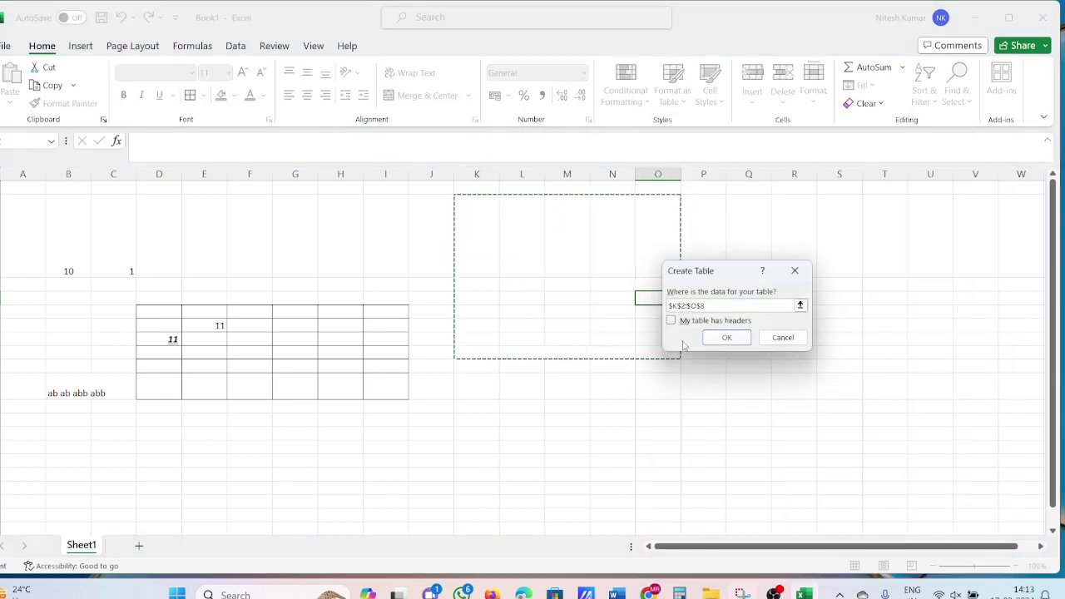
key(Return)
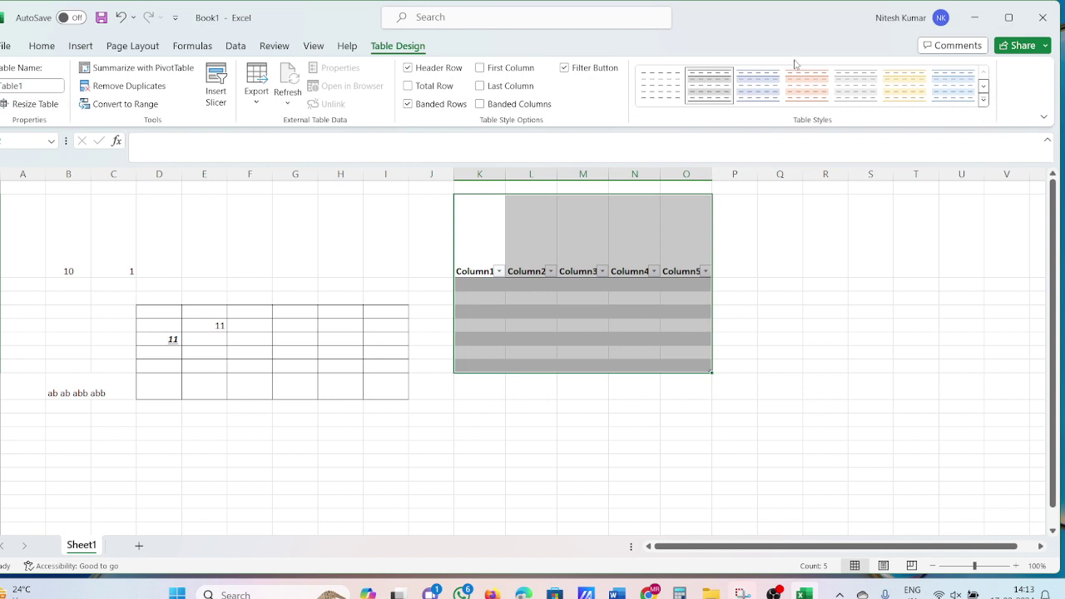
- Restyle the table at K2 with the light orange style, trying a paler grey style and undoing it
click(865, 91)
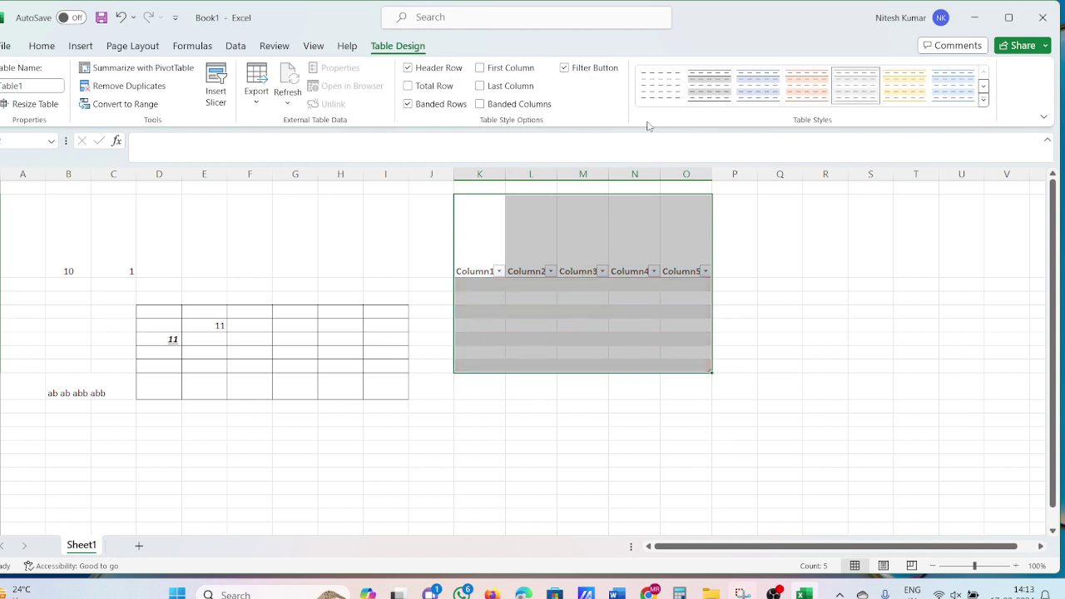
key(ctrl+z)
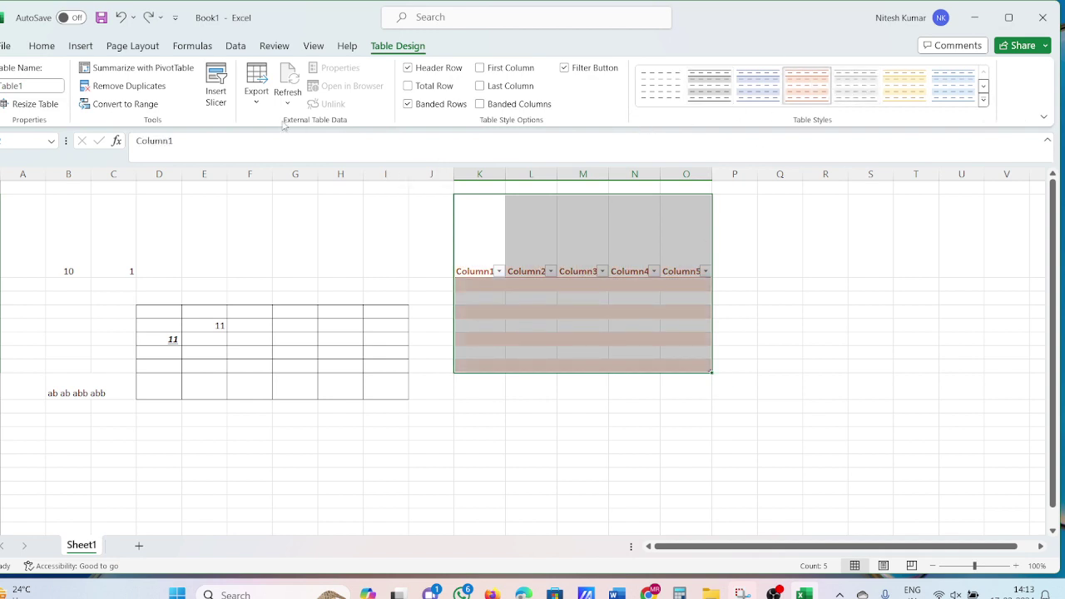
click(42, 46)
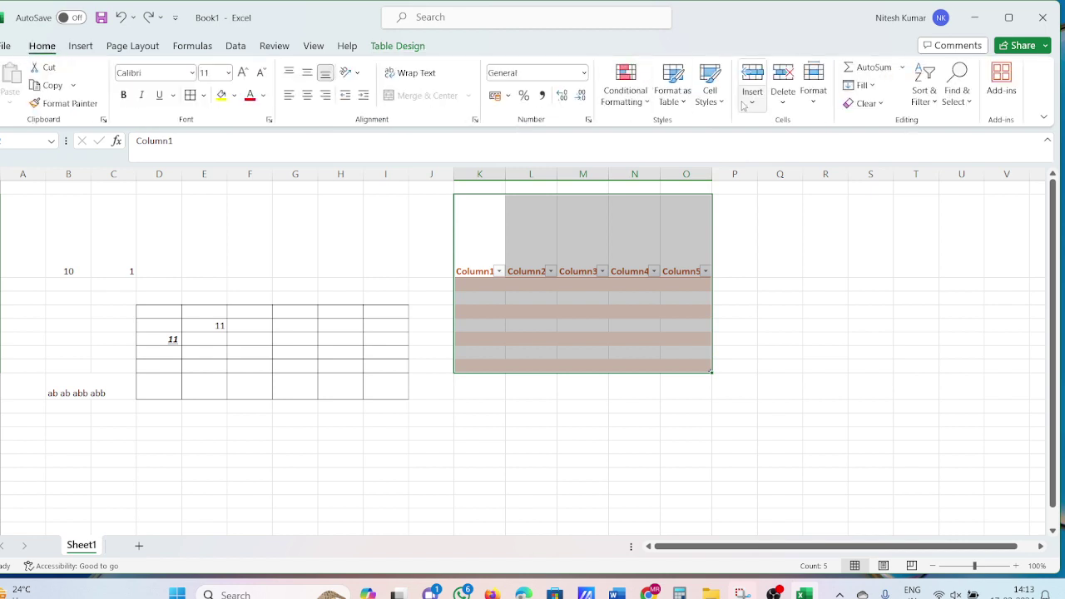
- Try inserting cells across the selected table columns K to O, and delete the inserted cells again
click(718, 102)
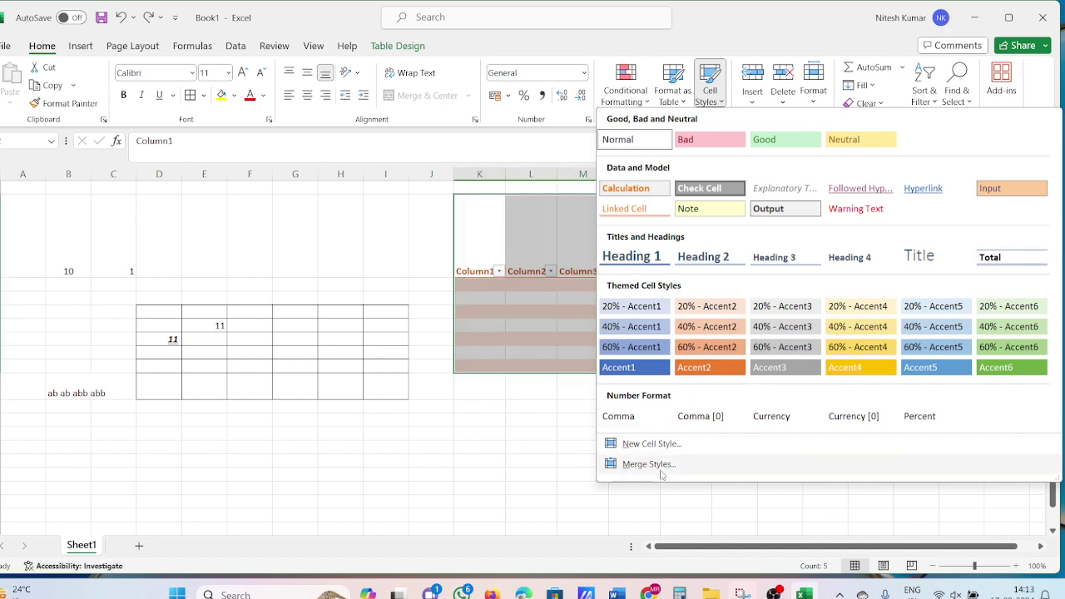
click(753, 96)
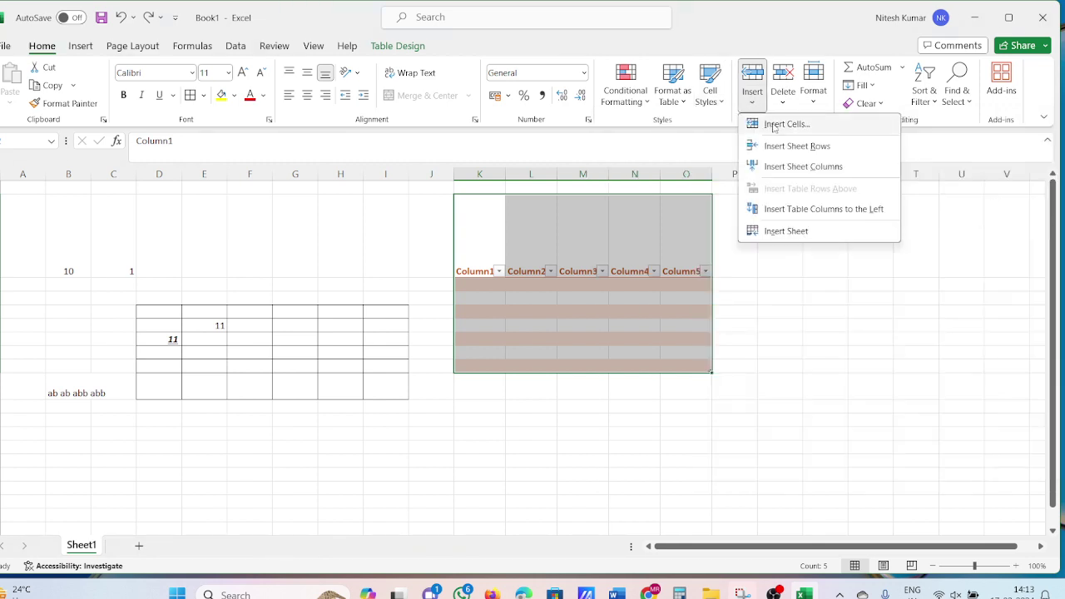
click(774, 125)
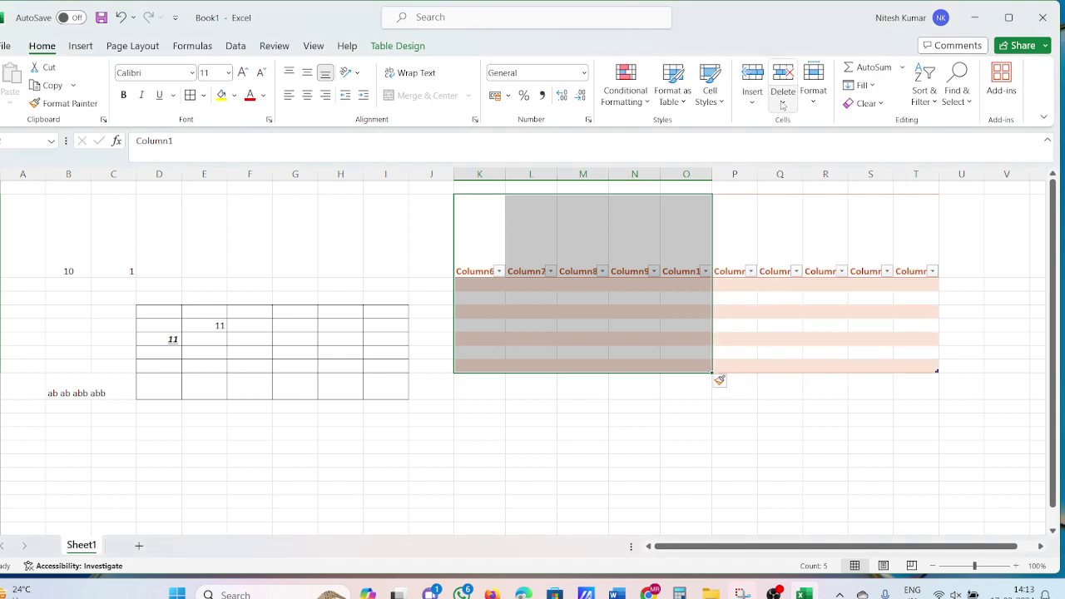
click(783, 103)
click(786, 123)
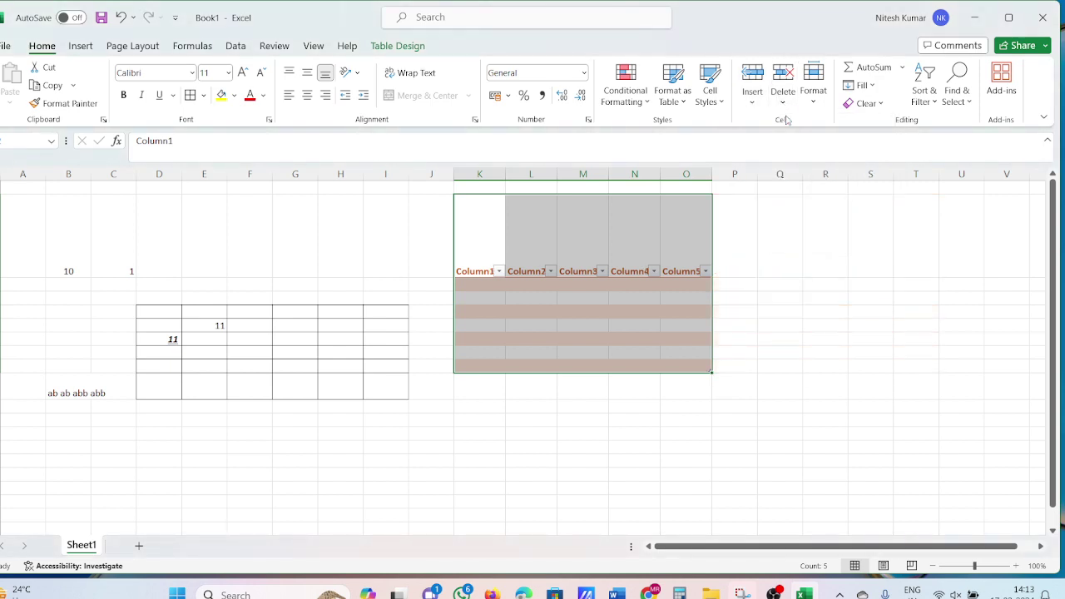
- Review the Number, Alignment and Font settings in the Format Cells dialog for the table, and cancel it
click(813, 104)
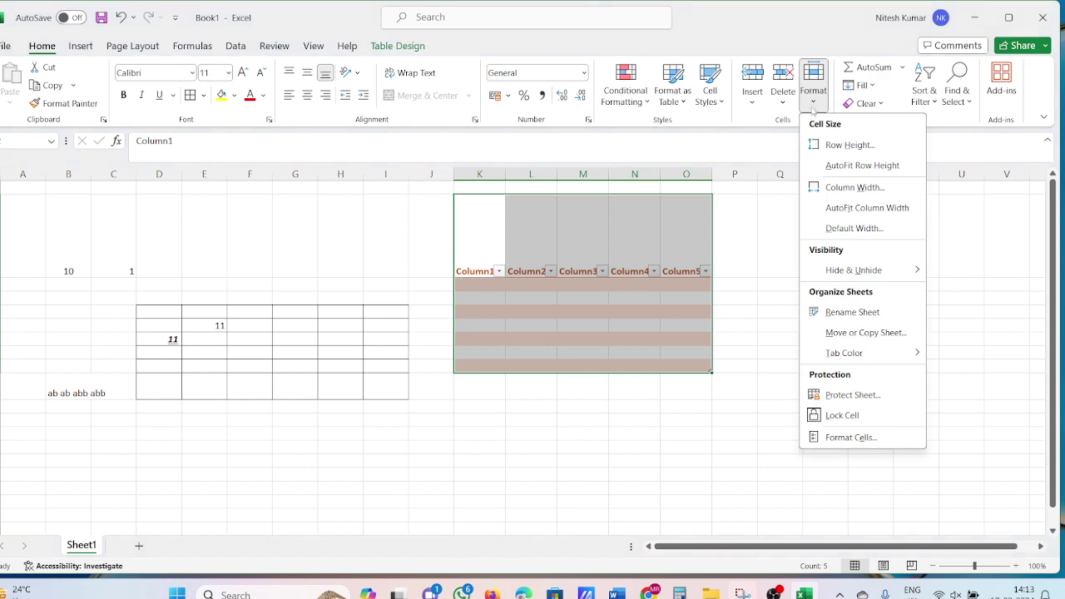
click(858, 437)
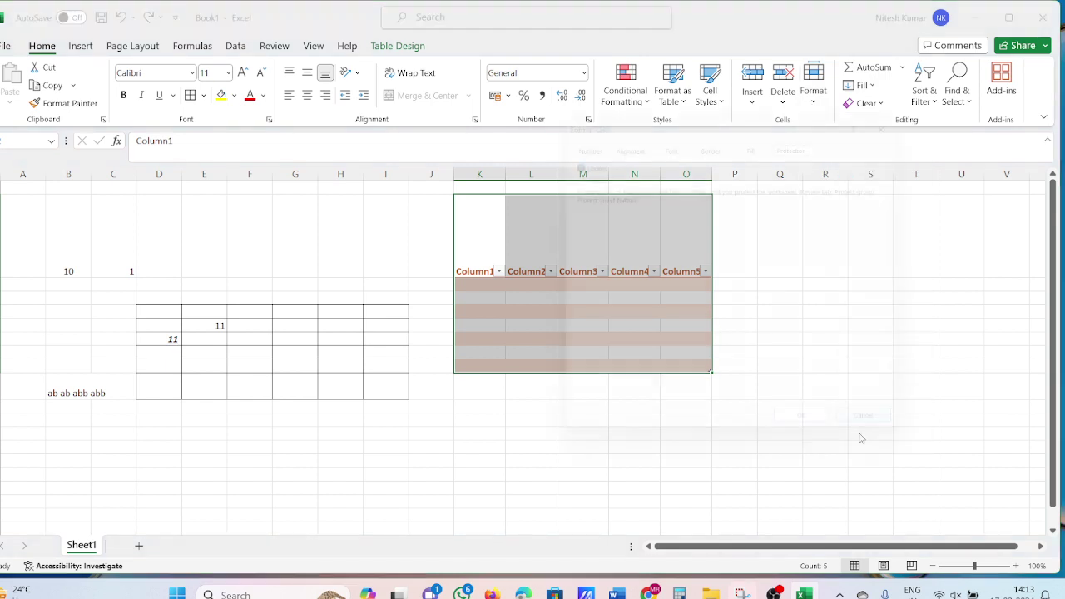
click(594, 135)
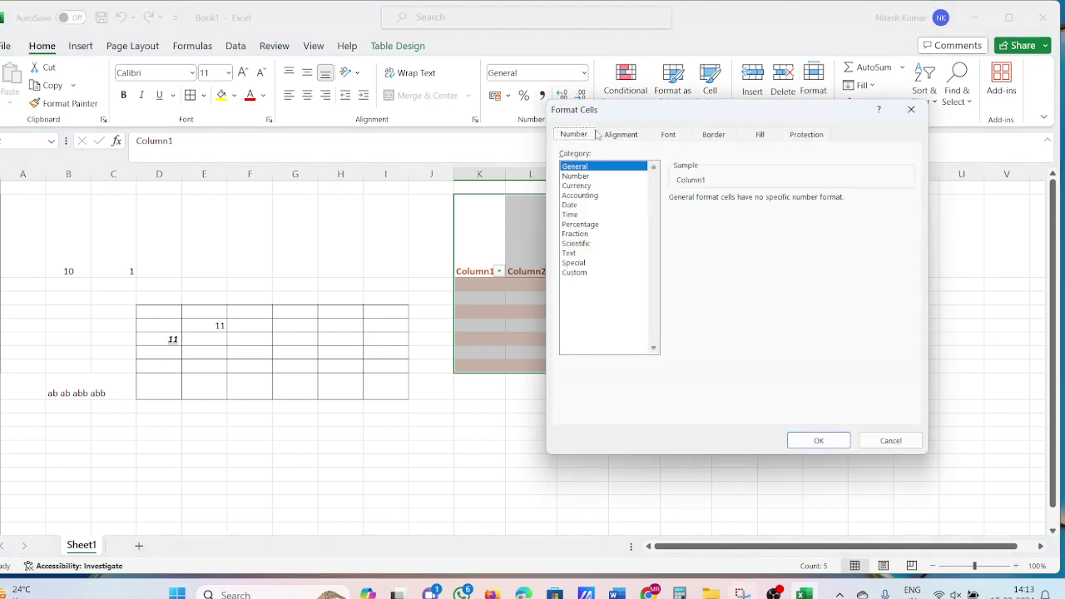
click(609, 134)
click(659, 136)
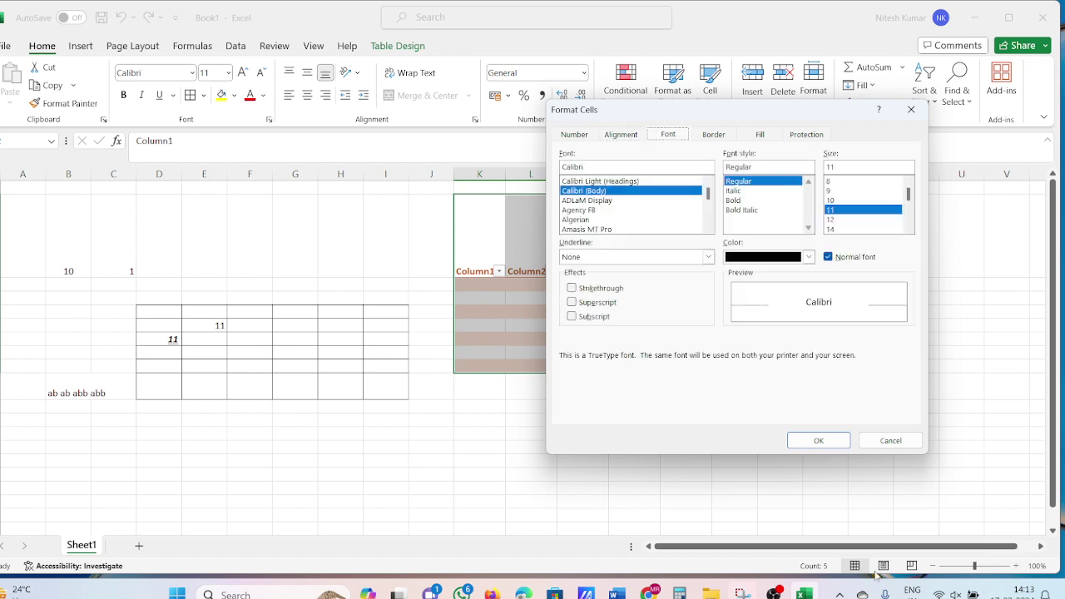
click(889, 441)
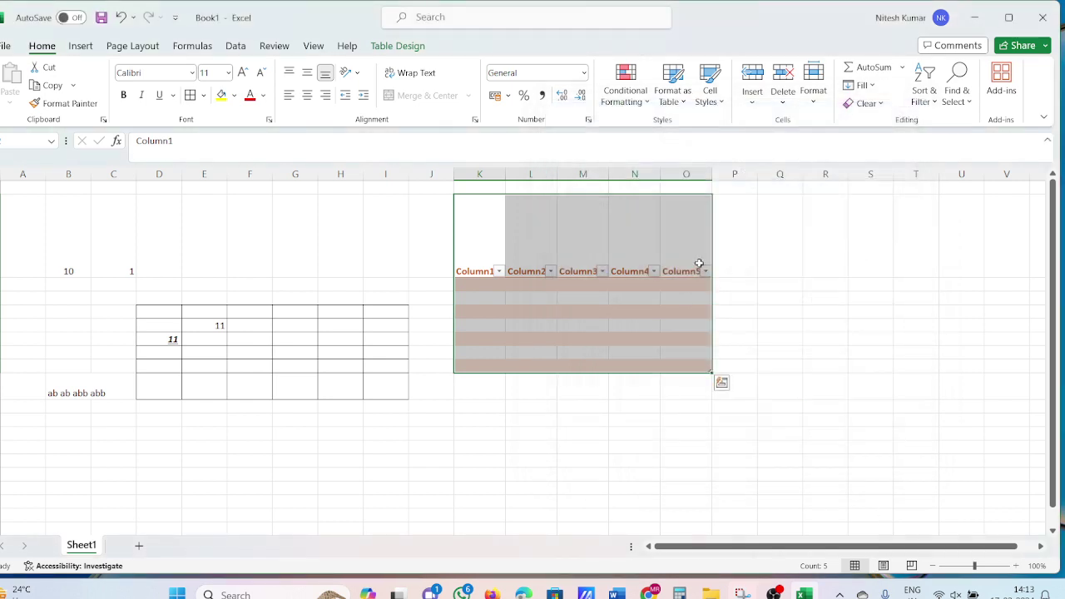
- Enter 10 in cell B3 and 11 in cell B4
click(902, 70)
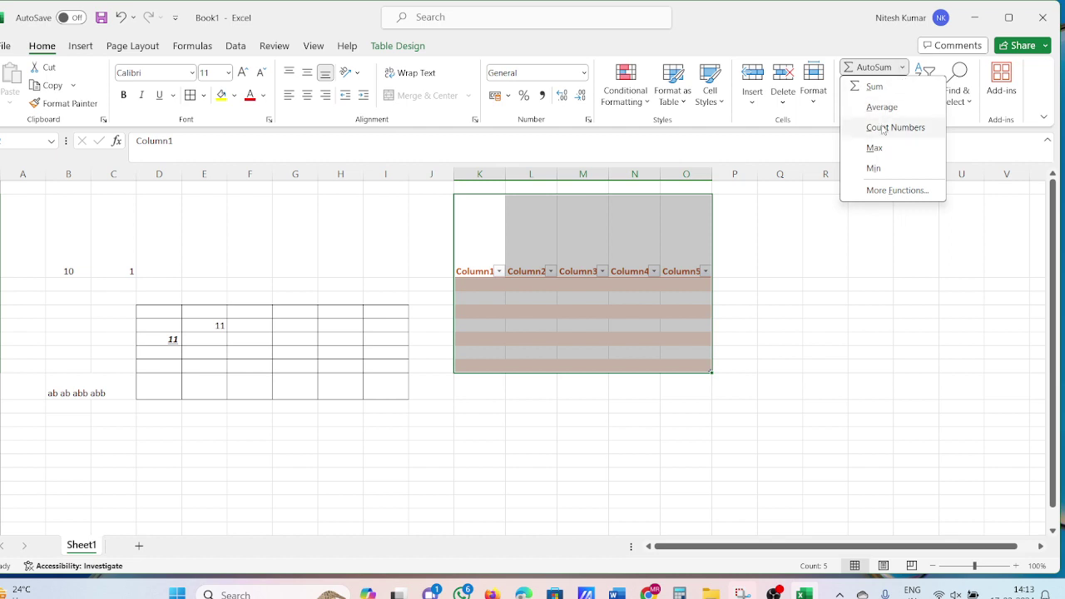
key(Escape)
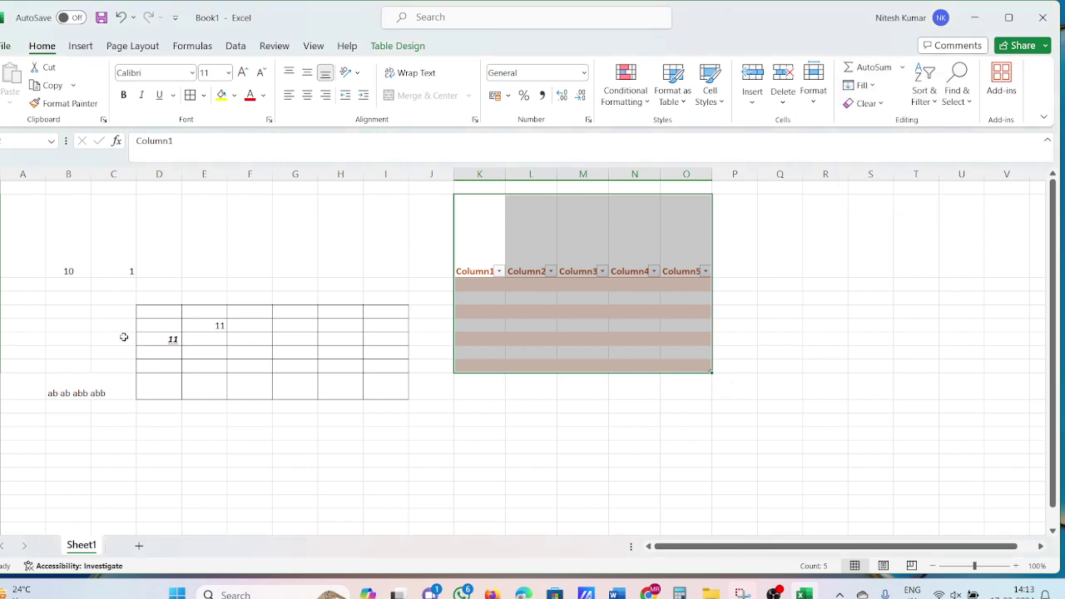
click(75, 285)
text(10)
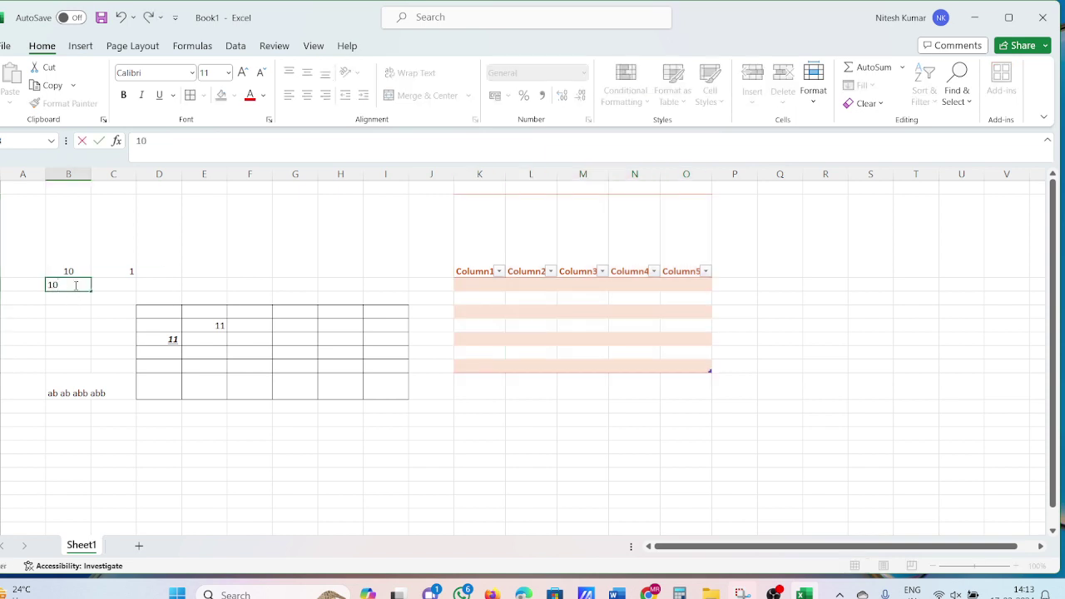
key(Return)
text(11)
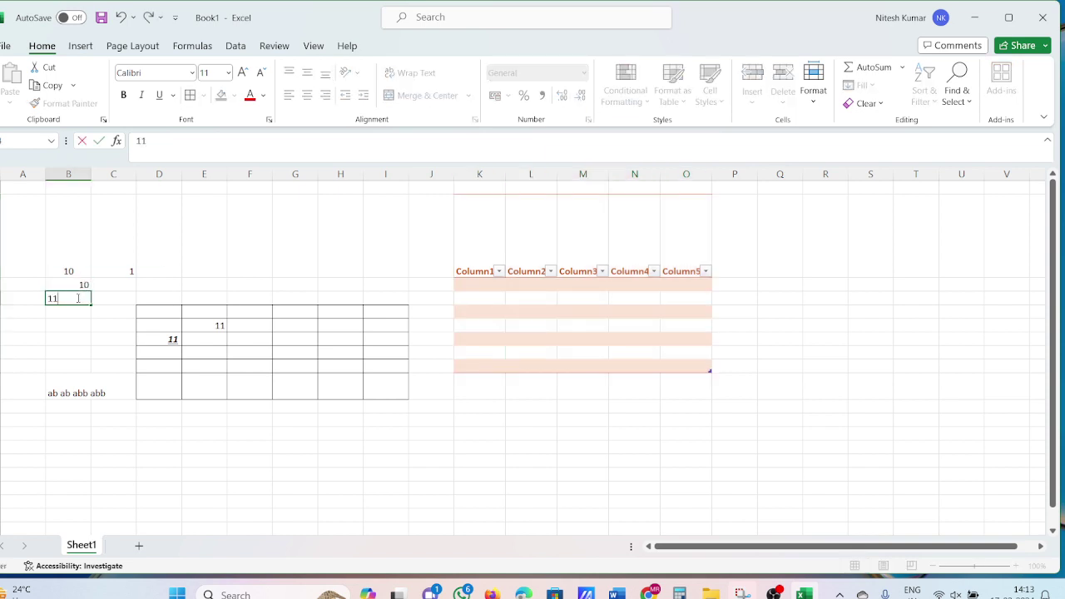
key(Return)
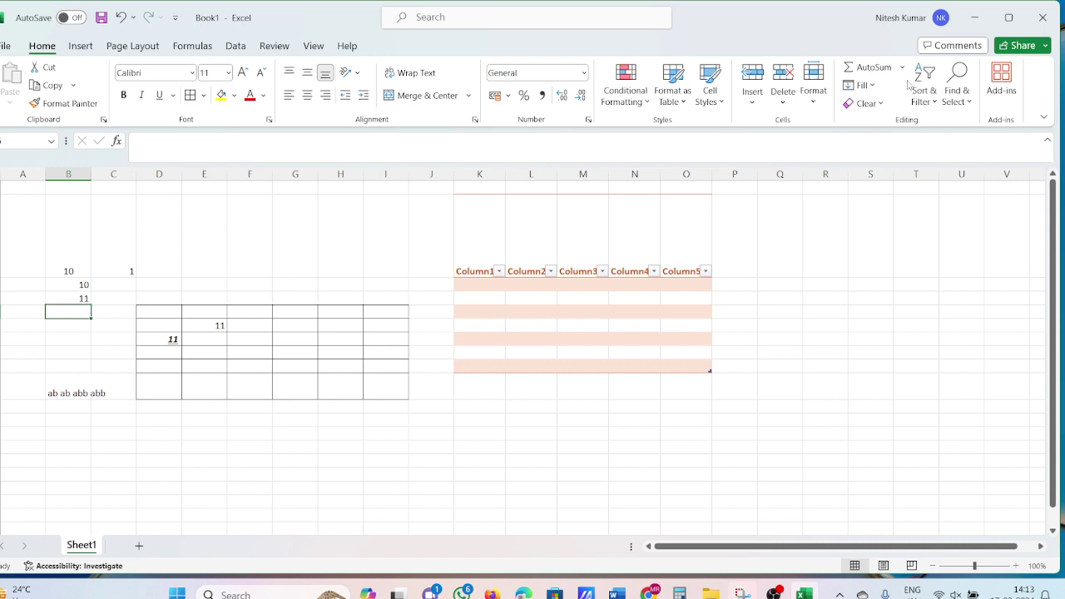
- Add an AutoSum of B2:B4 in cell B5 and an average of B2:B5 in cell B6
click(872, 66)
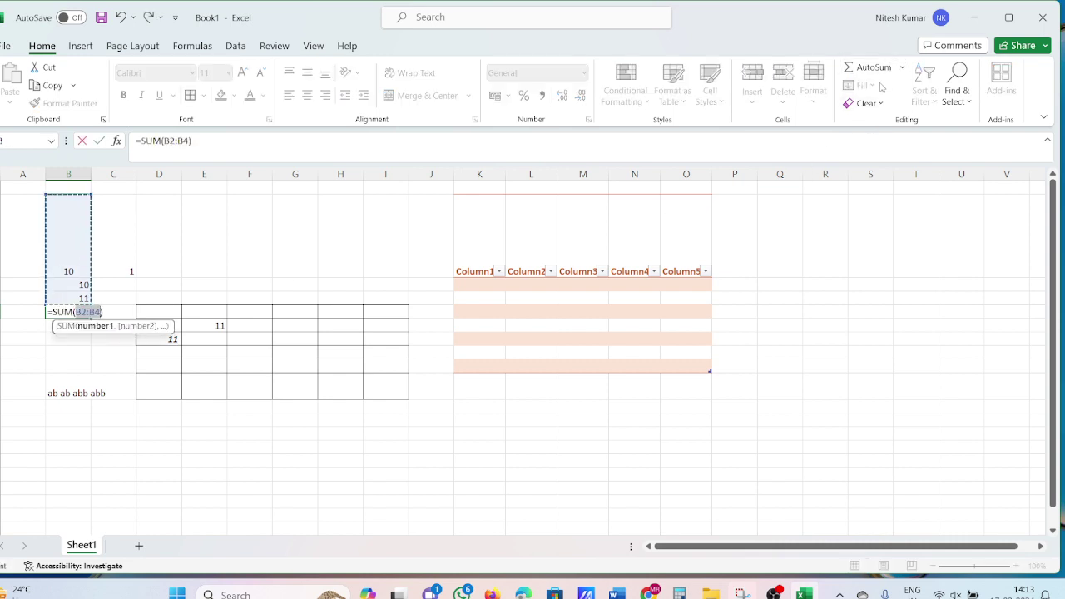
key(Return)
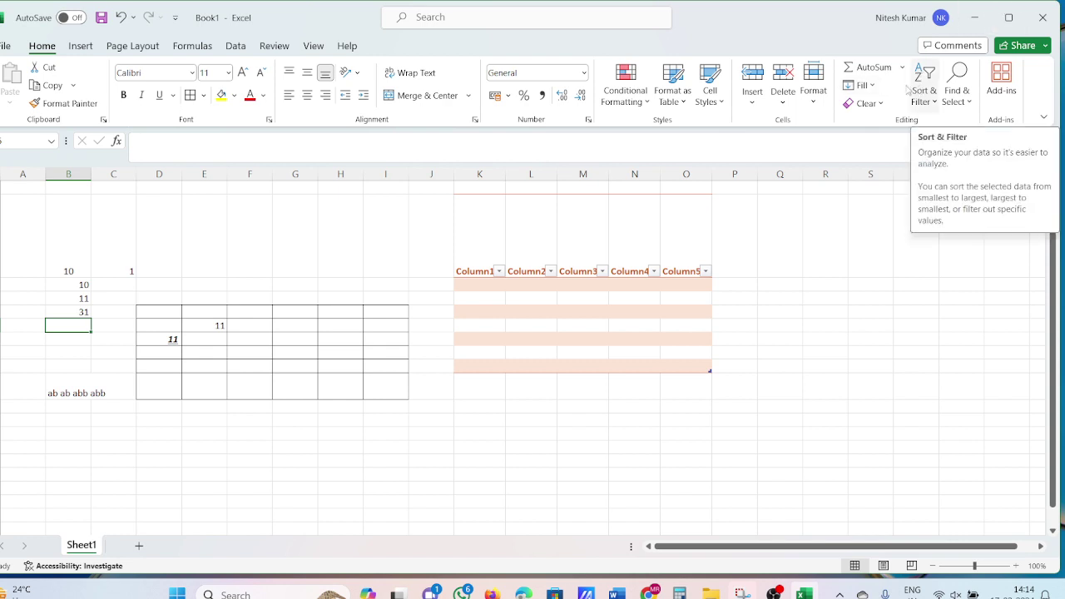
click(903, 67)
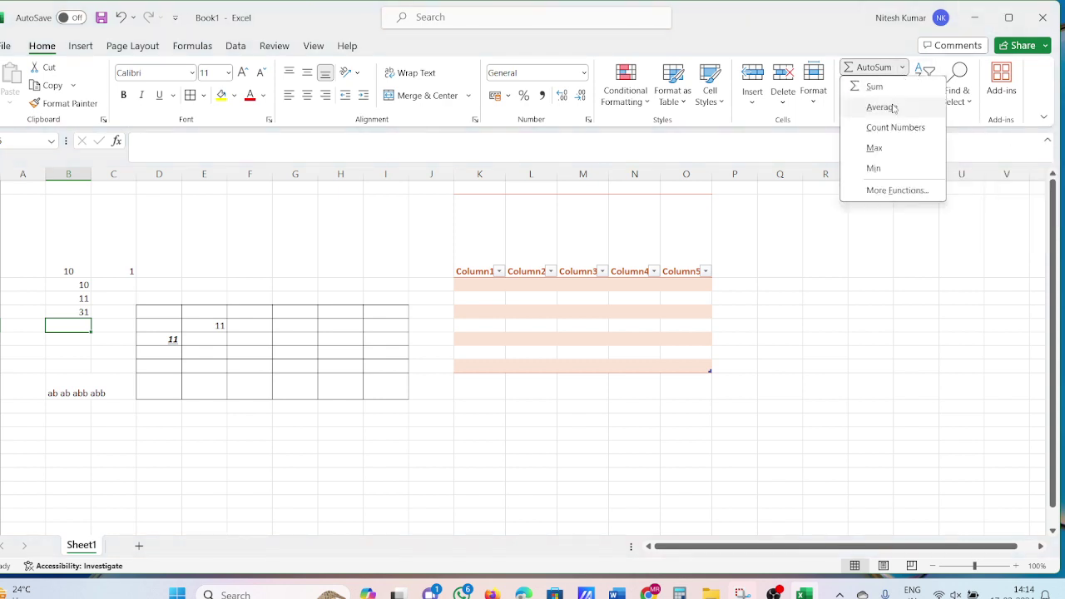
click(880, 107)
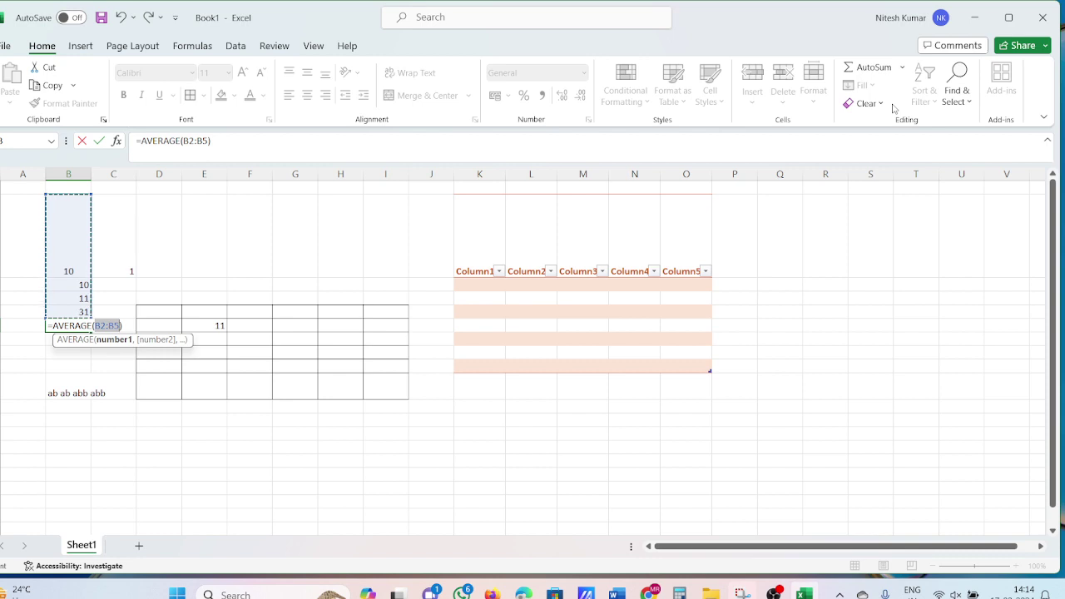
key(Return)
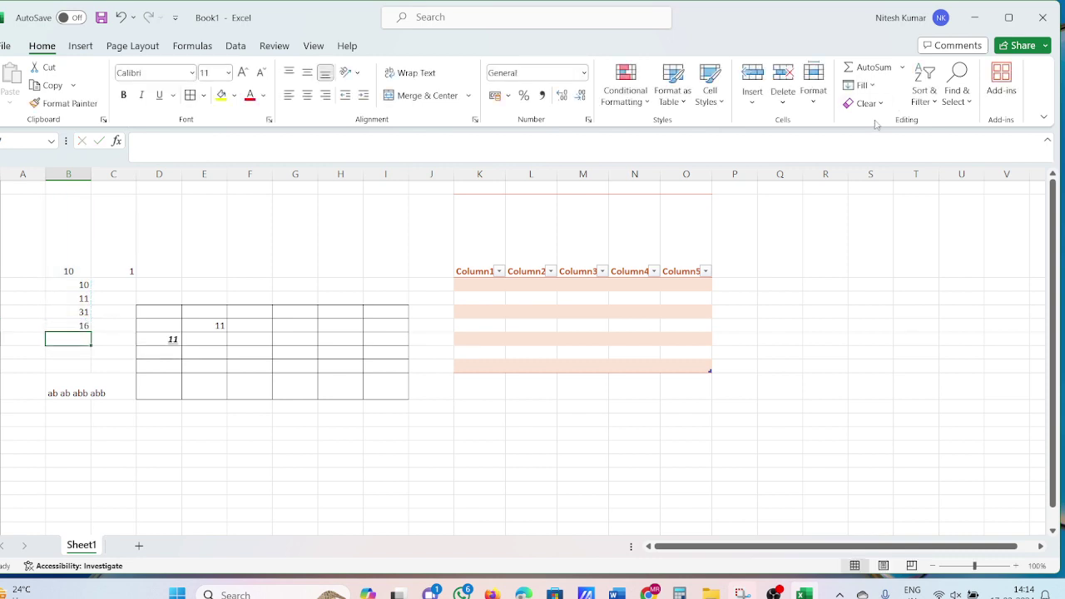
- Enter an AutoSum formula in cell B7 that references table cell L6
click(893, 67)
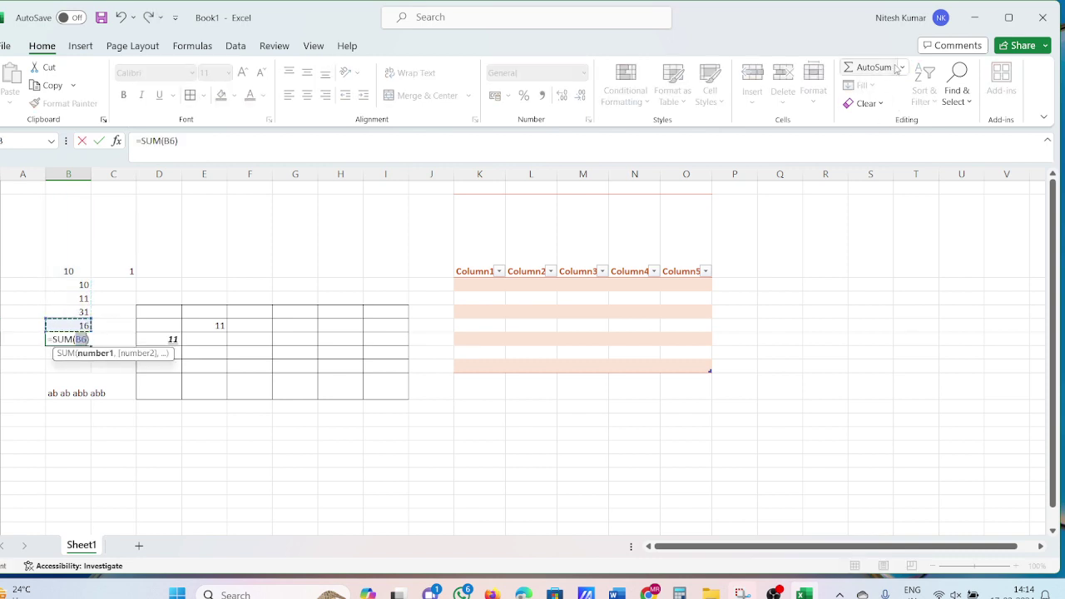
click(901, 67)
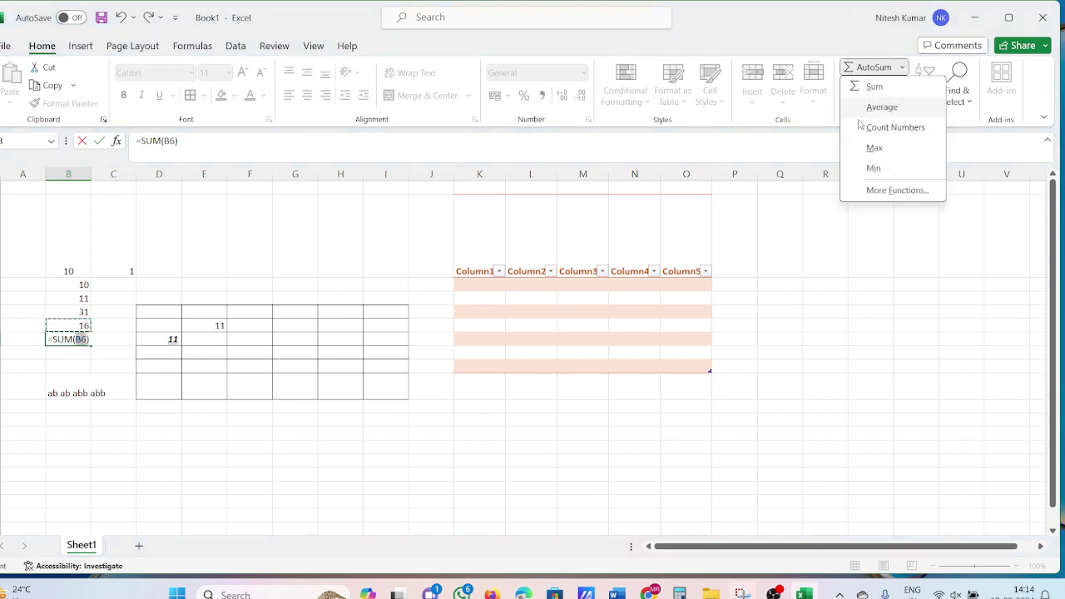
click(801, 220)
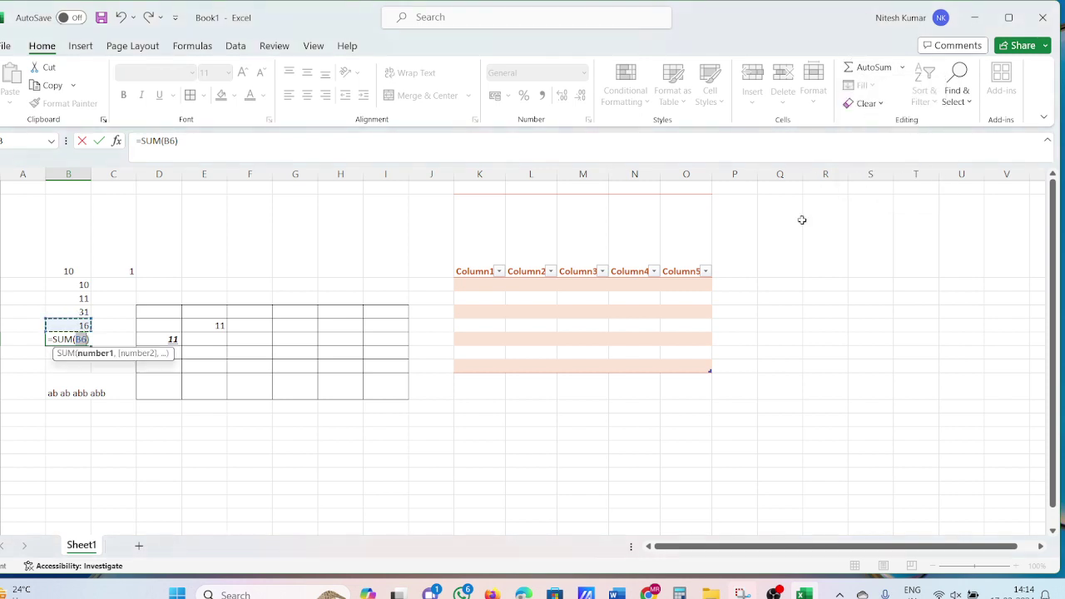
click(534, 324)
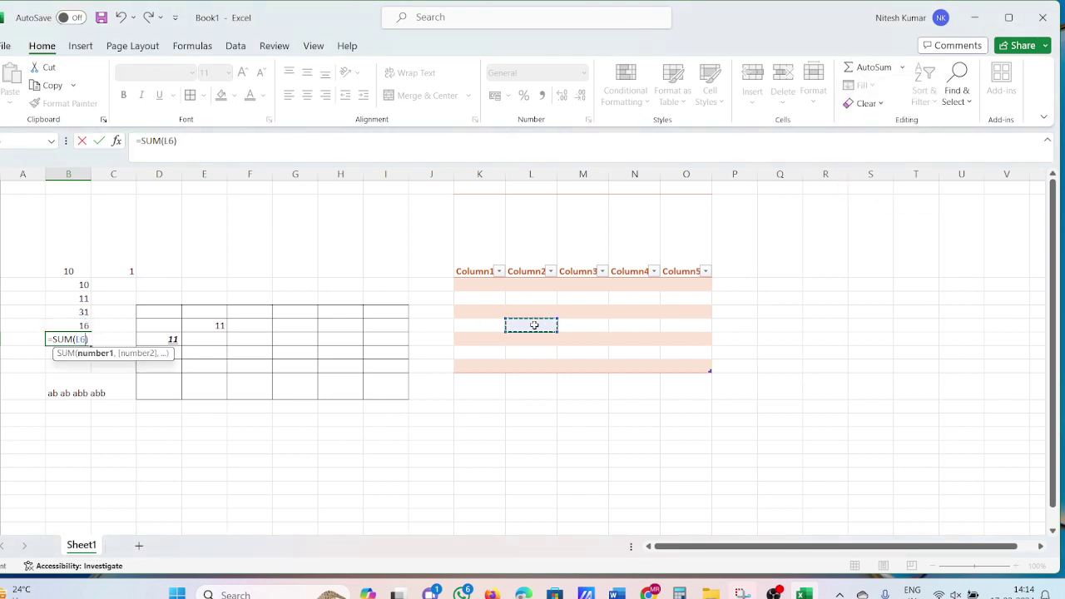
key(Return)
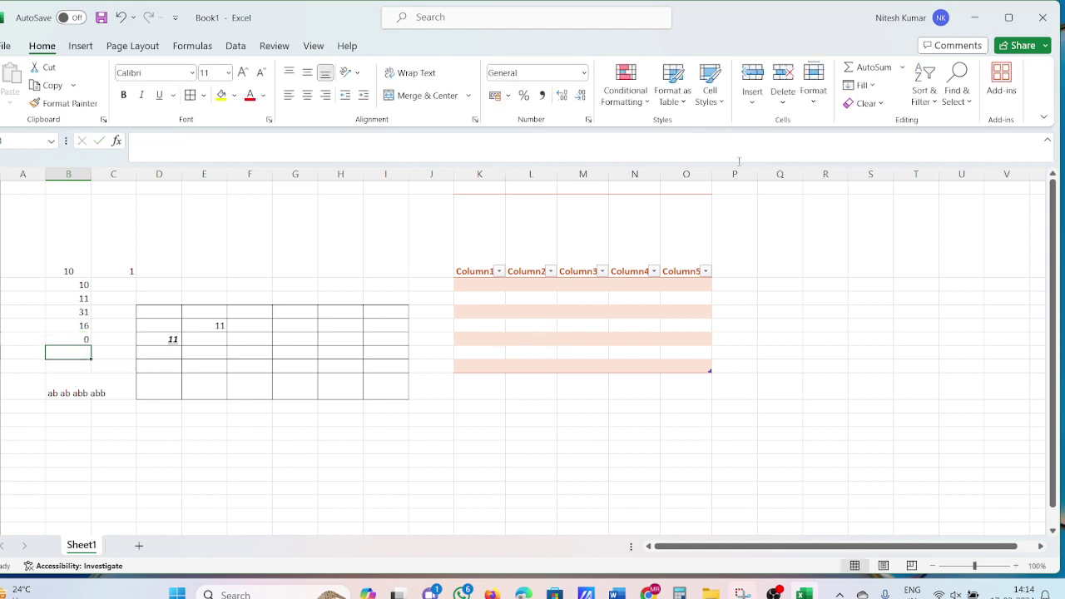
- Look through the available Fill and Clear options without applying any
click(864, 86)
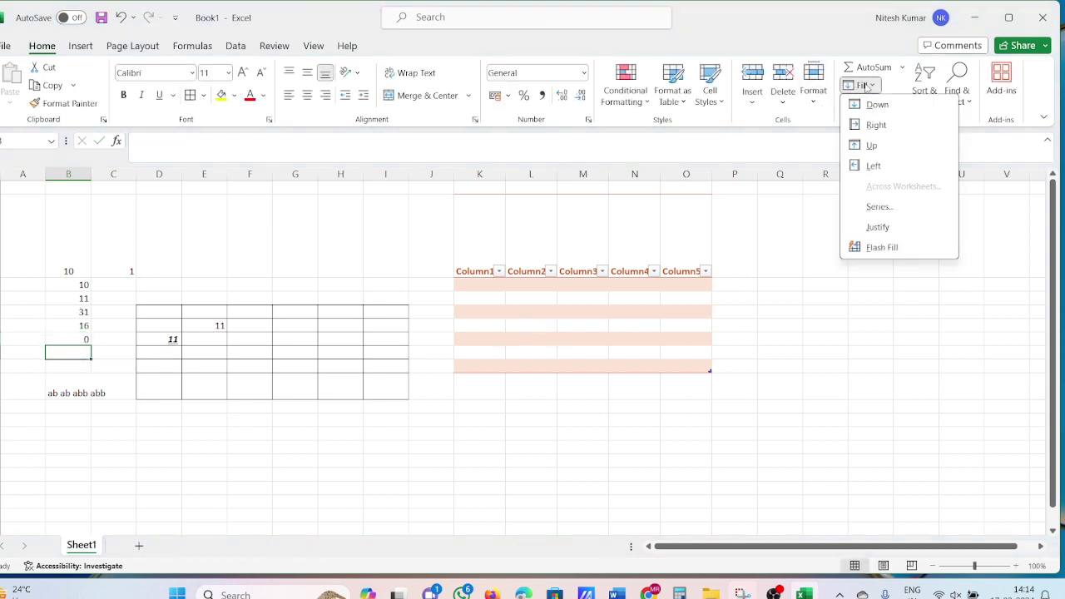
click(1003, 246)
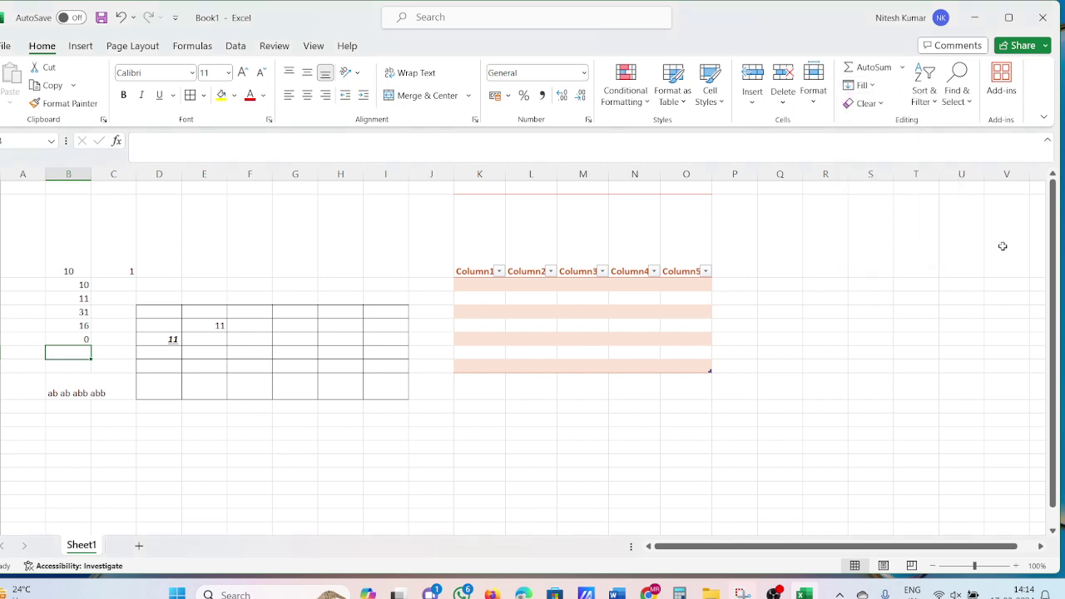
click(869, 103)
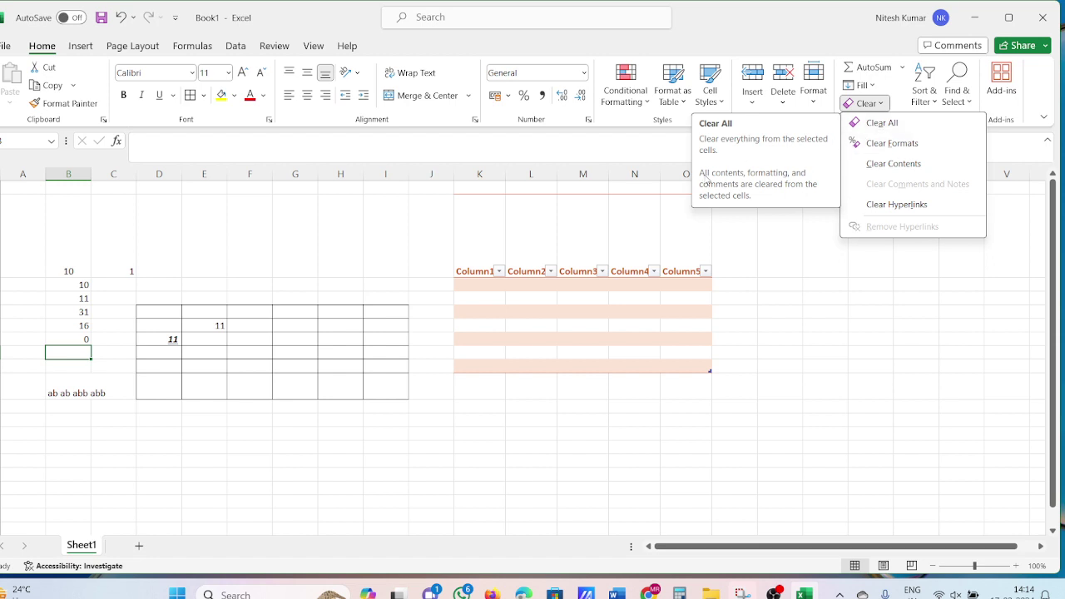
click(746, 236)
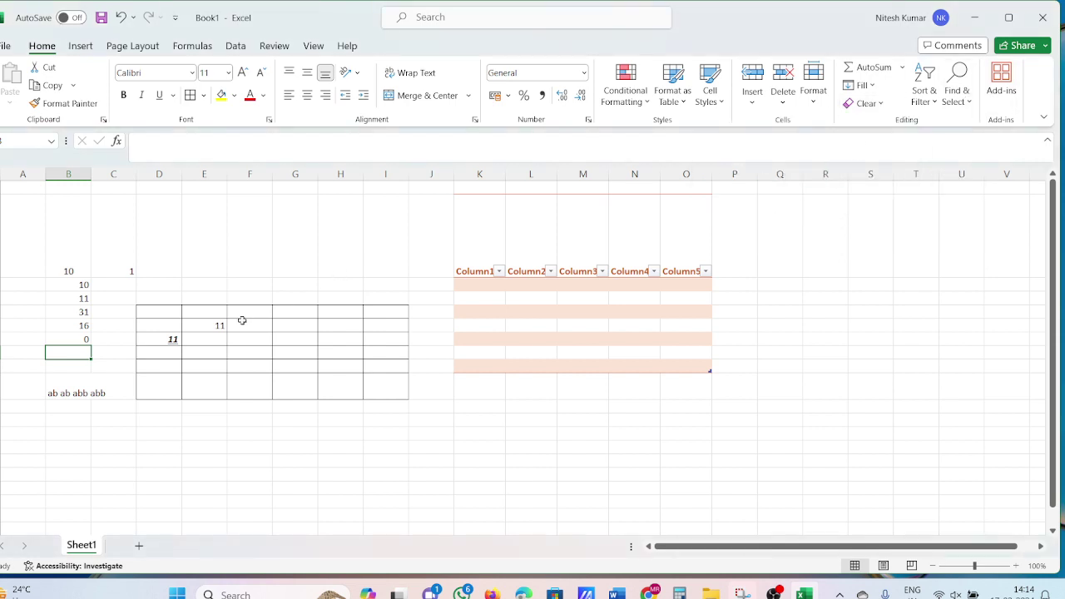
- Sort the values in B3:B6 from smallest to largest, expanding the selection to the adjacent data
drag(76, 288, 77, 326)
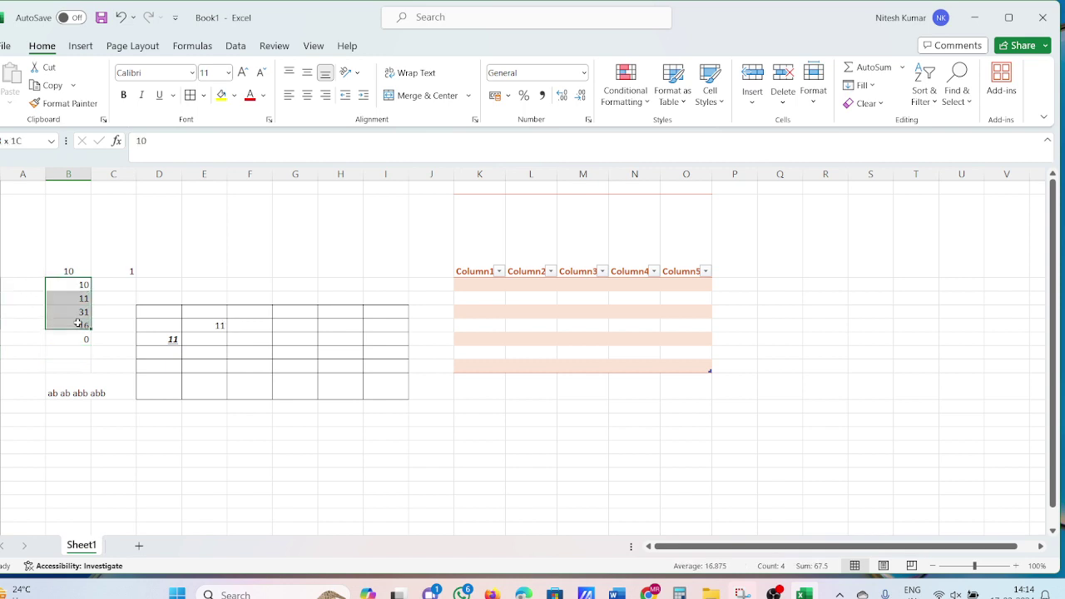
click(925, 83)
click(966, 125)
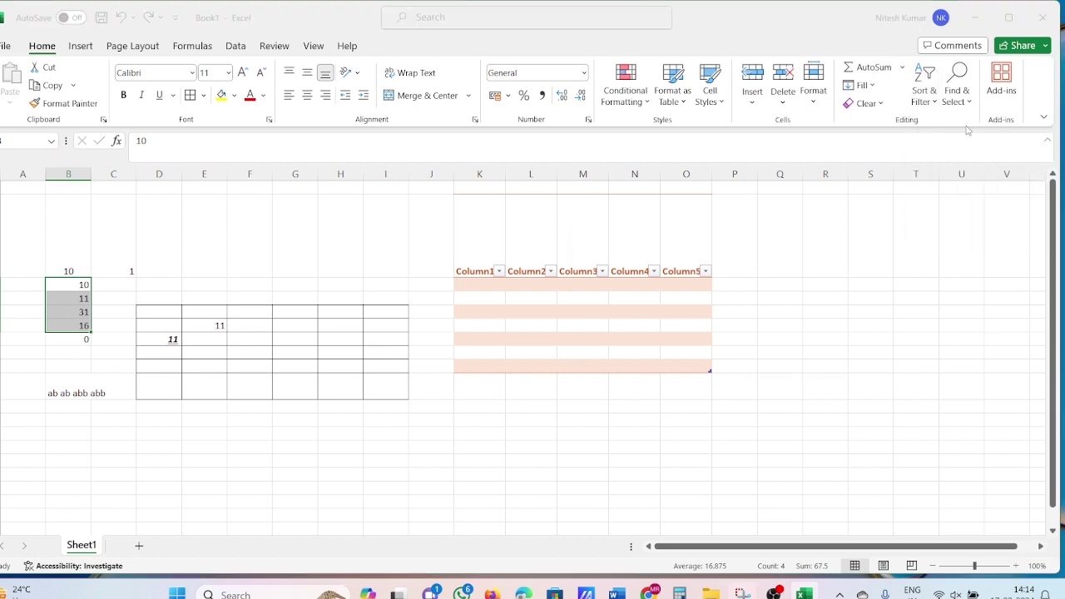
click(788, 327)
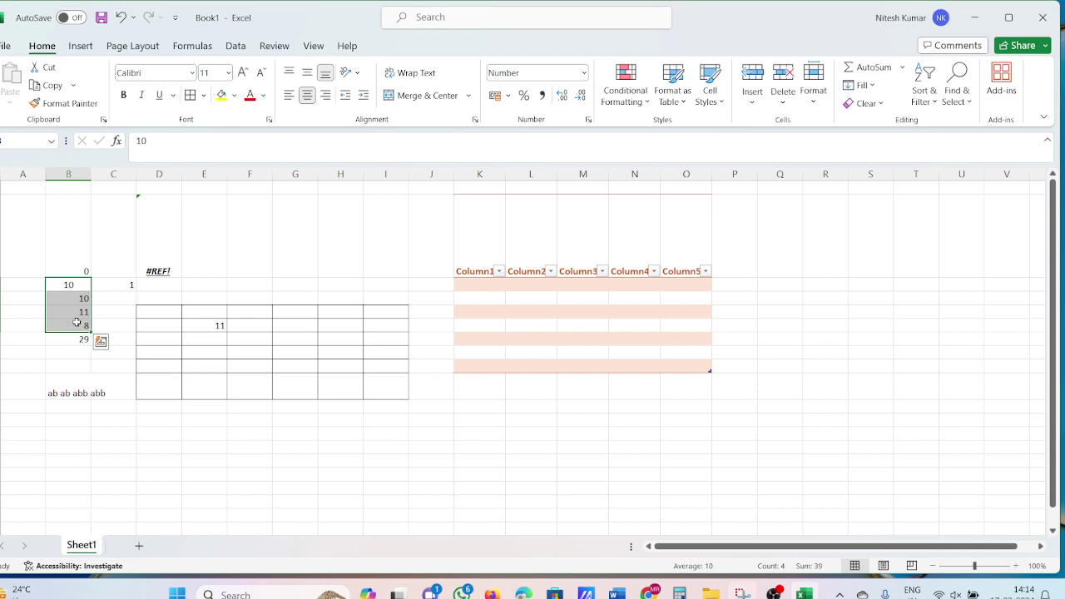
- Undo the sort, the sum and average formulas and the numbers entered in column B, and select cell B12
click(77, 322)
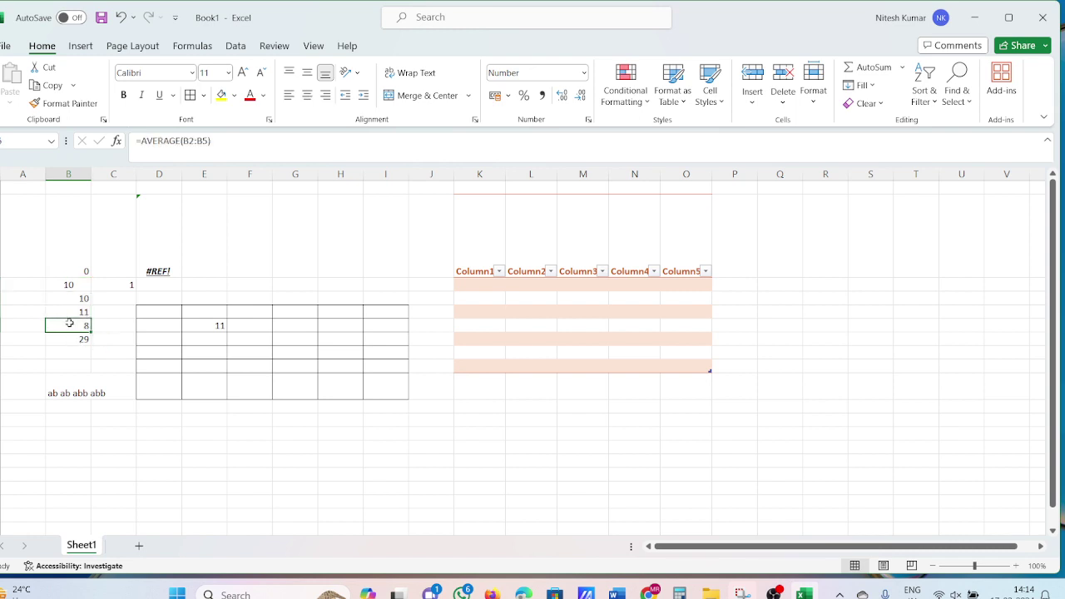
key(ctrl+z)
key(ctrl+z)
key(ctrl+z)
key(ctrl+z)
key(ctrl+z)
key(ctrl+z)
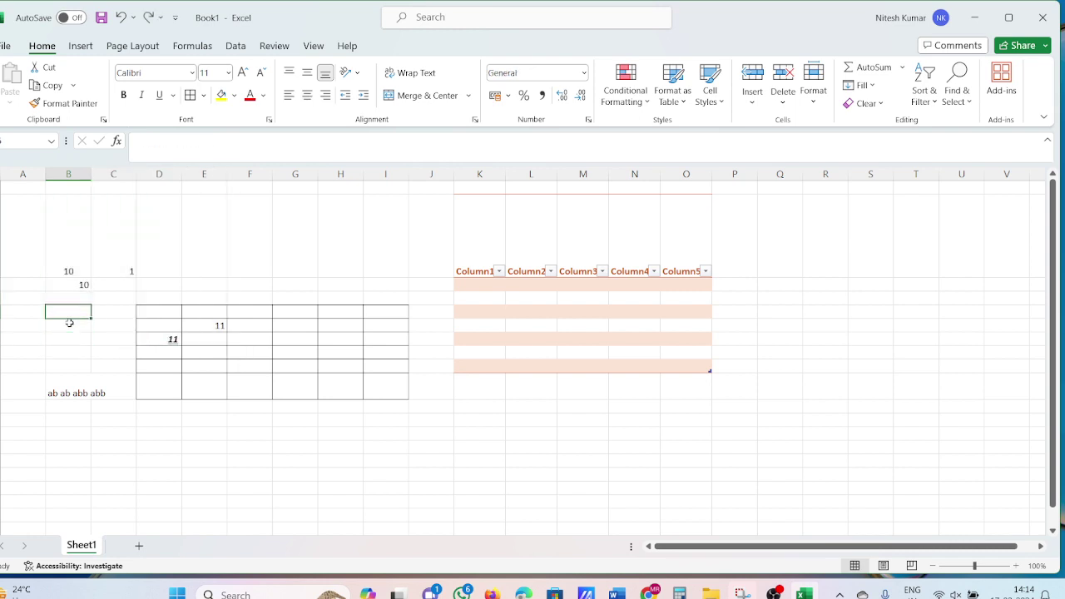
key(ctrl+z)
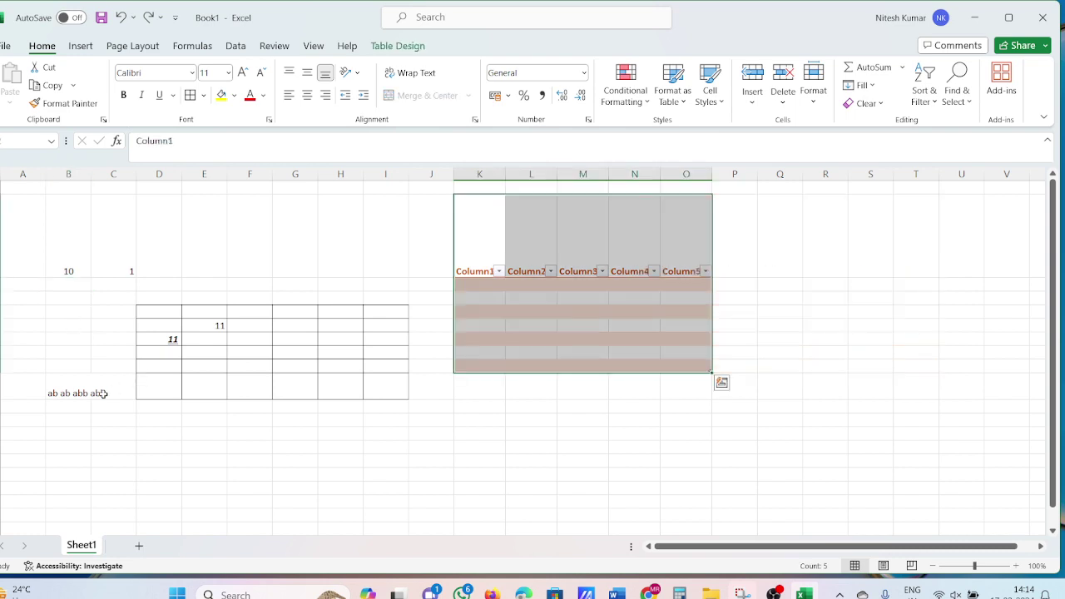
click(64, 416)
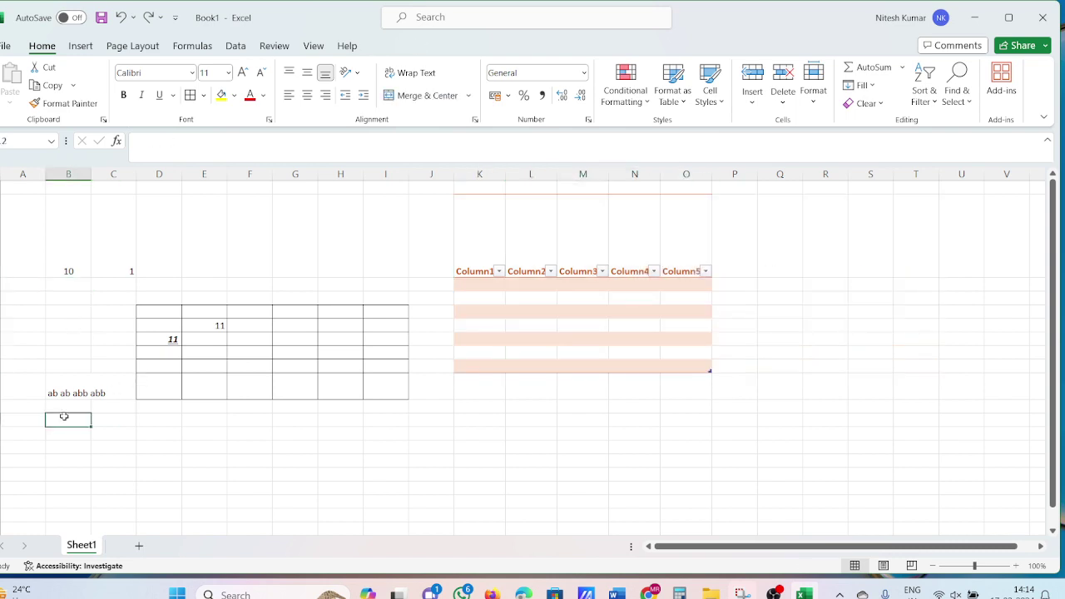
- Enter the numbers 1, 3, 2, 4 and 5 down column B in cells B12 to B16
text(A)
key(Return)
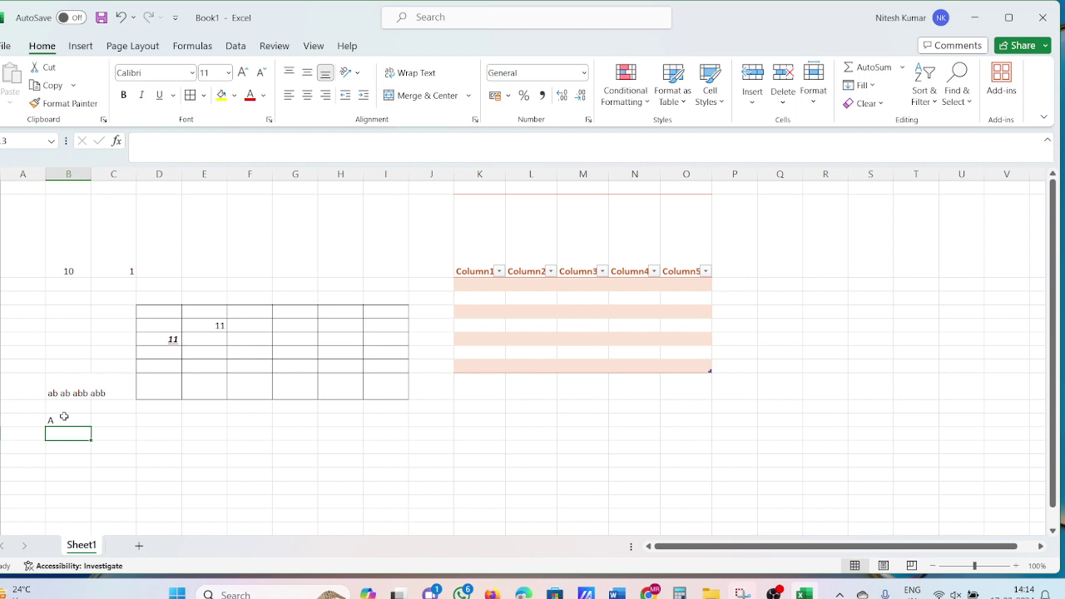
click(64, 416)
key(BackSpace)
key(Return)
text(3)
key(Return)
text(2)
key(Return)
text(4)
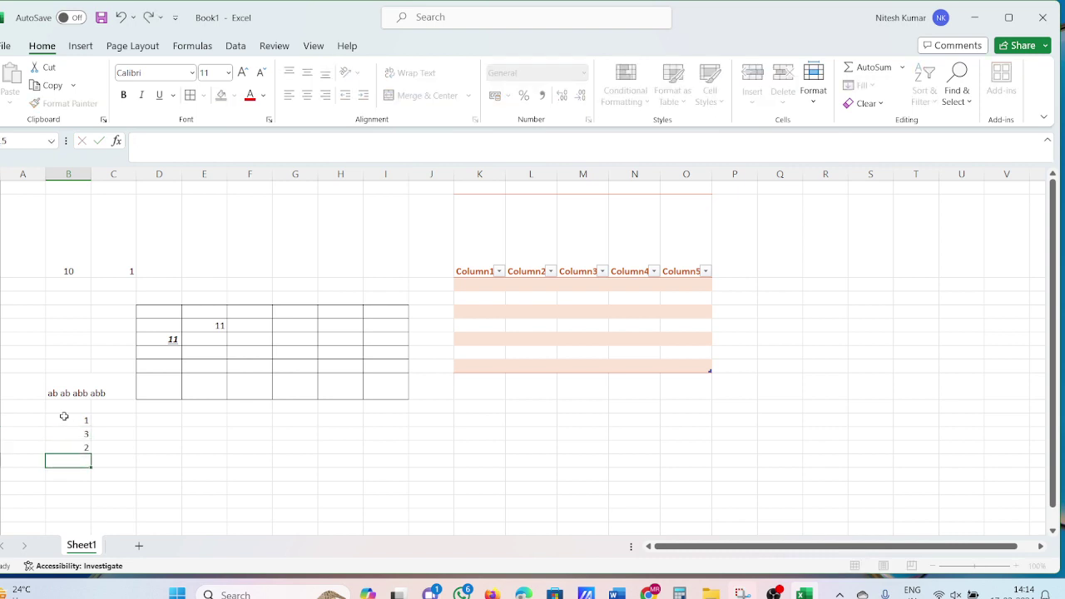
key(ctrl+Return)
key(Return)
text(5)
key(Return)
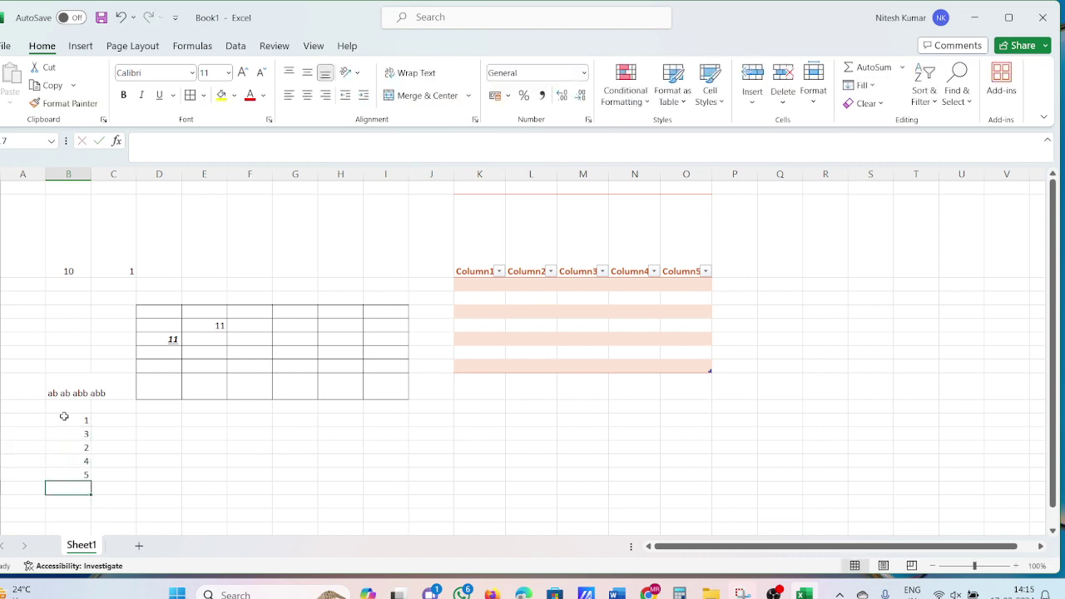
- Try to sort the numbers in B12:B16 from smallest to largest
drag(59, 421, 92, 476)
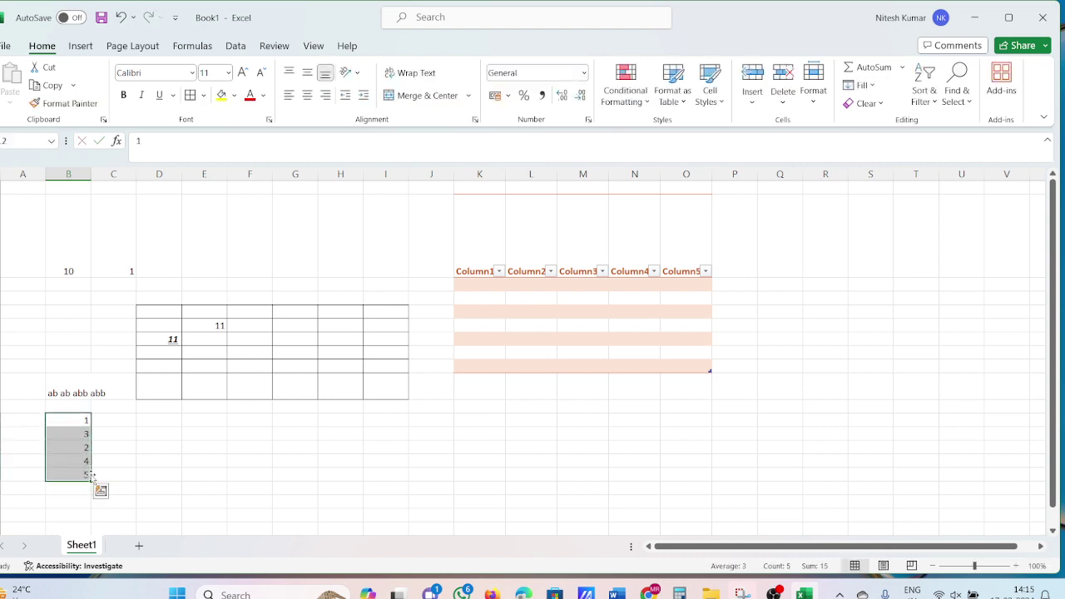
click(924, 89)
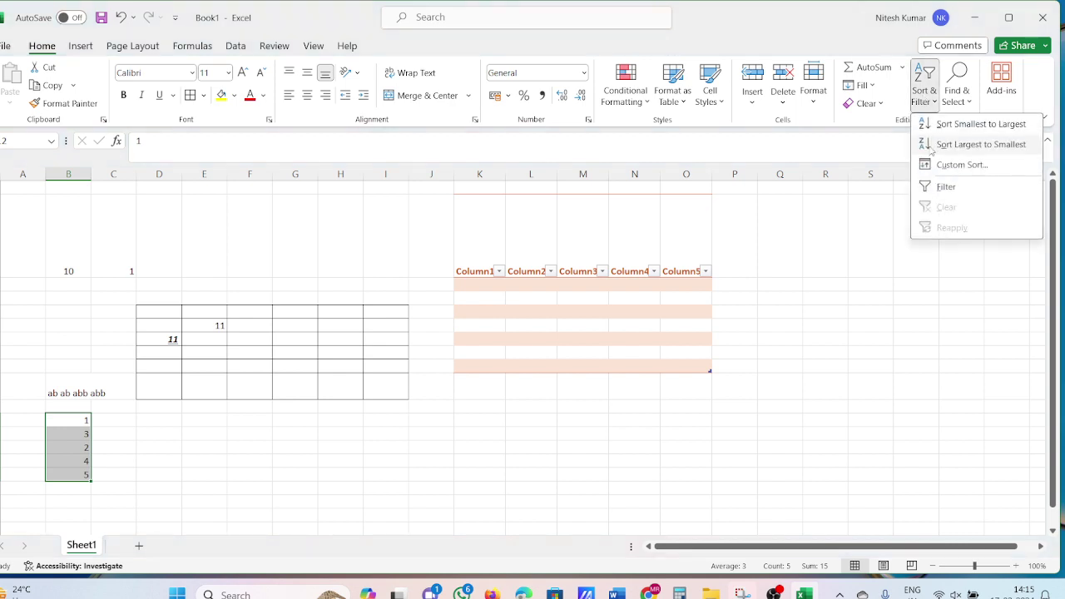
click(984, 125)
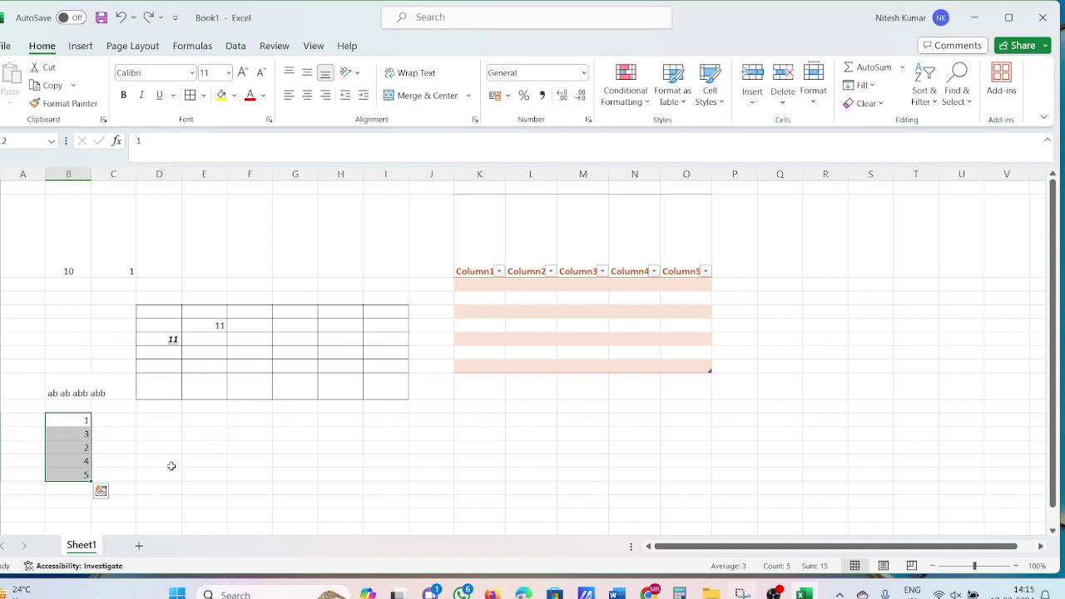
- Add a filter to B12:B16, look at its filter options without applying any, and undo the filter
click(933, 94)
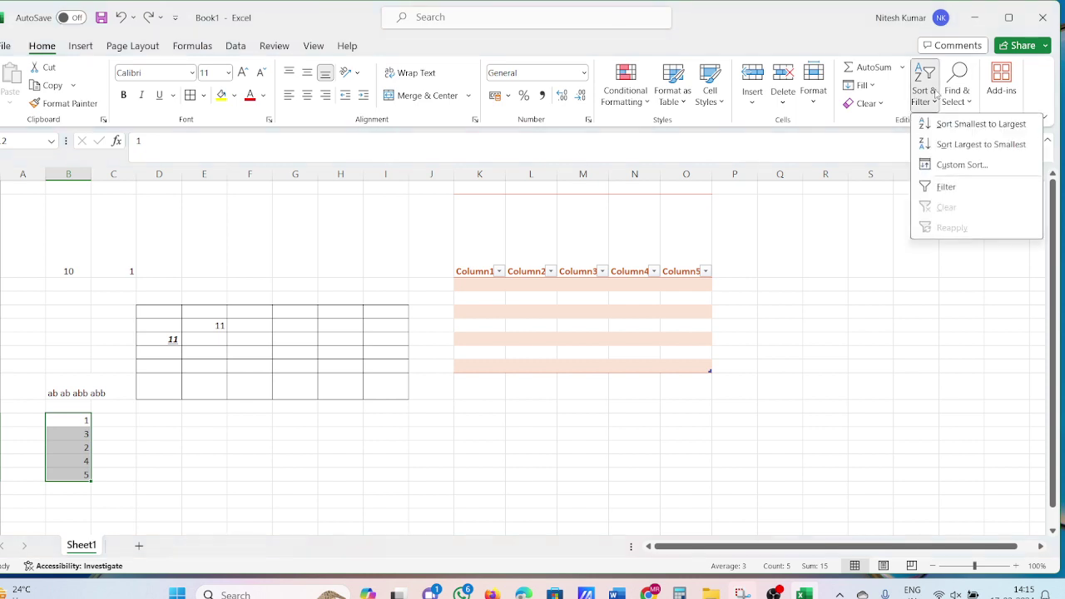
click(922, 188)
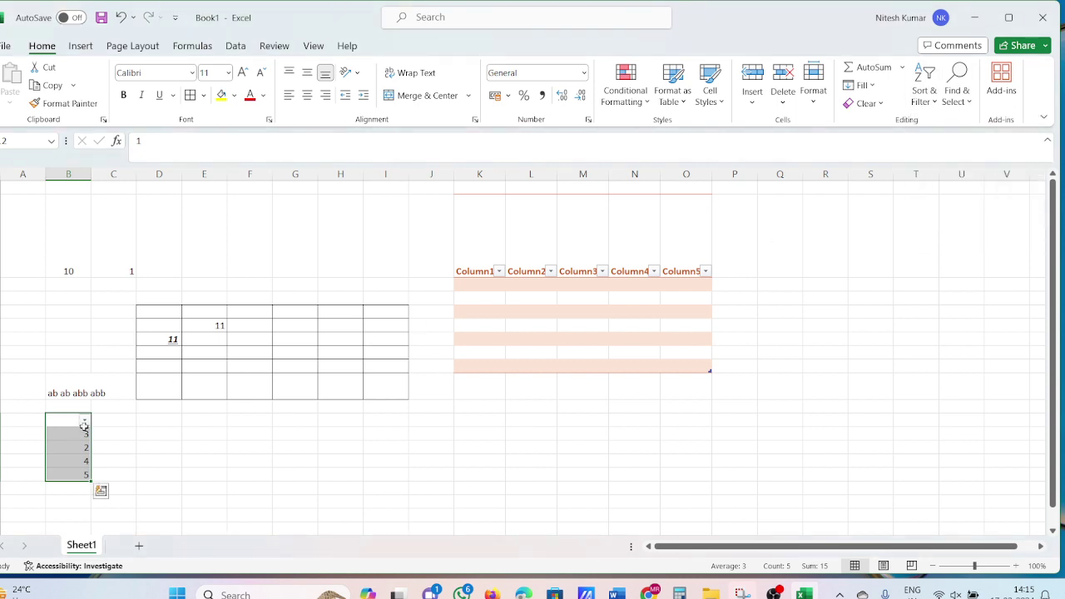
click(84, 423)
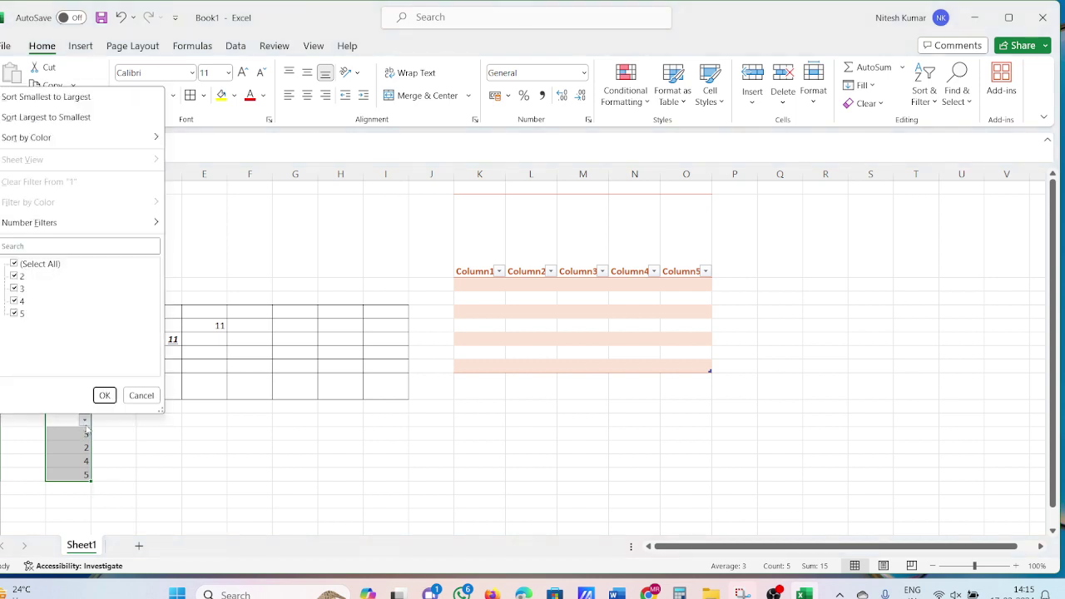
click(142, 421)
key(ctrl+z)
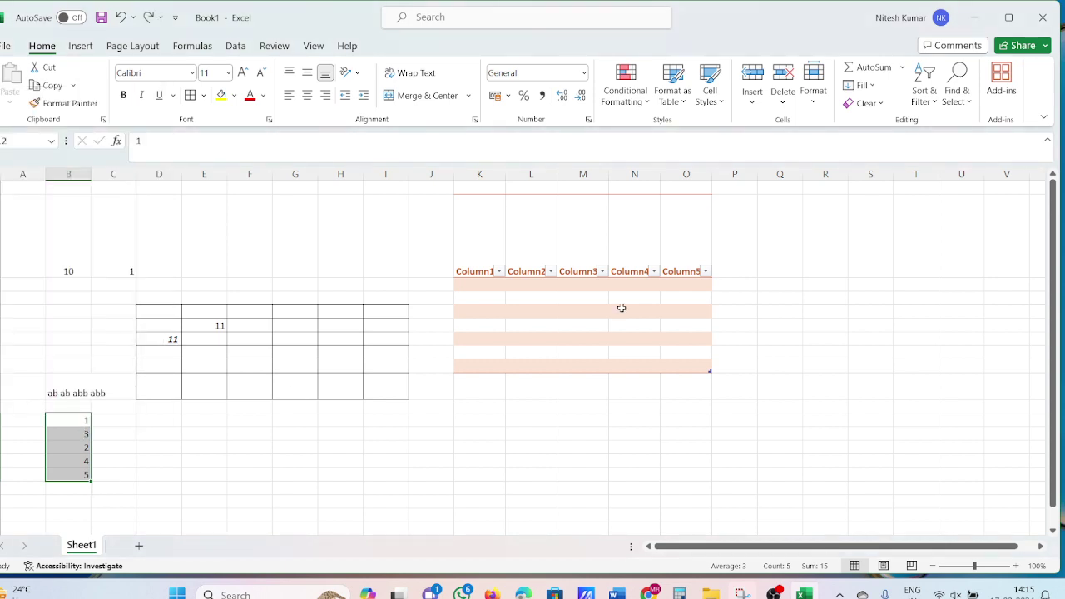
- Find all cells containing the value 1 within B12:B16
click(957, 90)
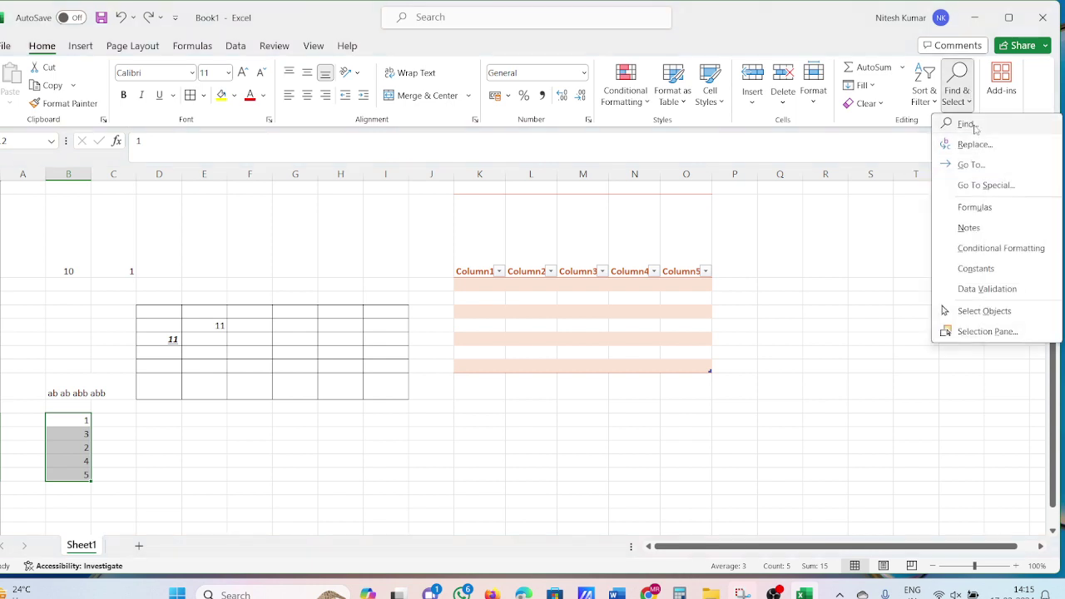
click(967, 124)
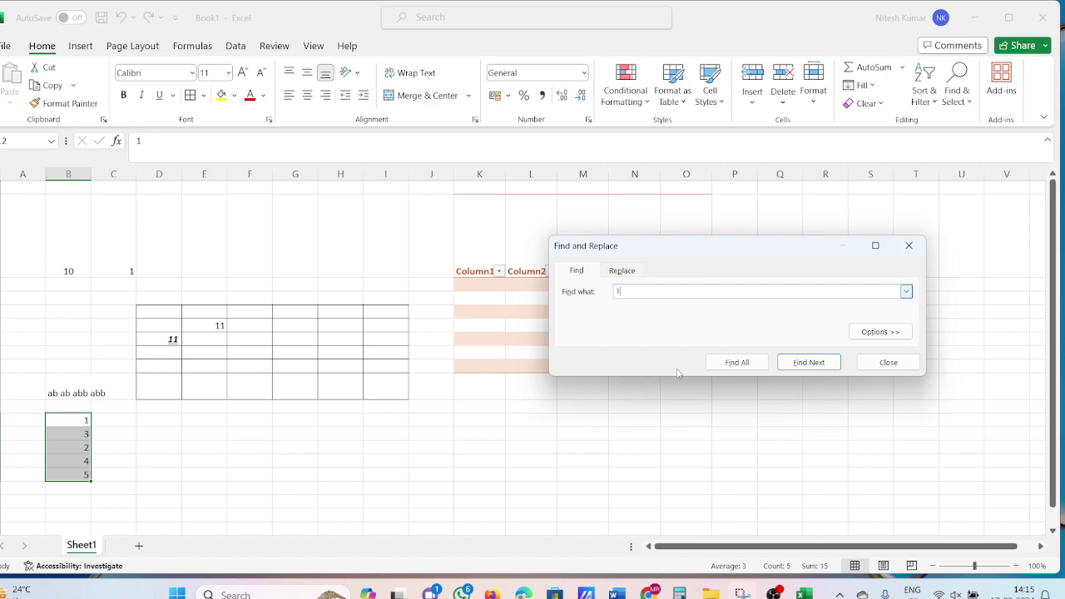
click(737, 363)
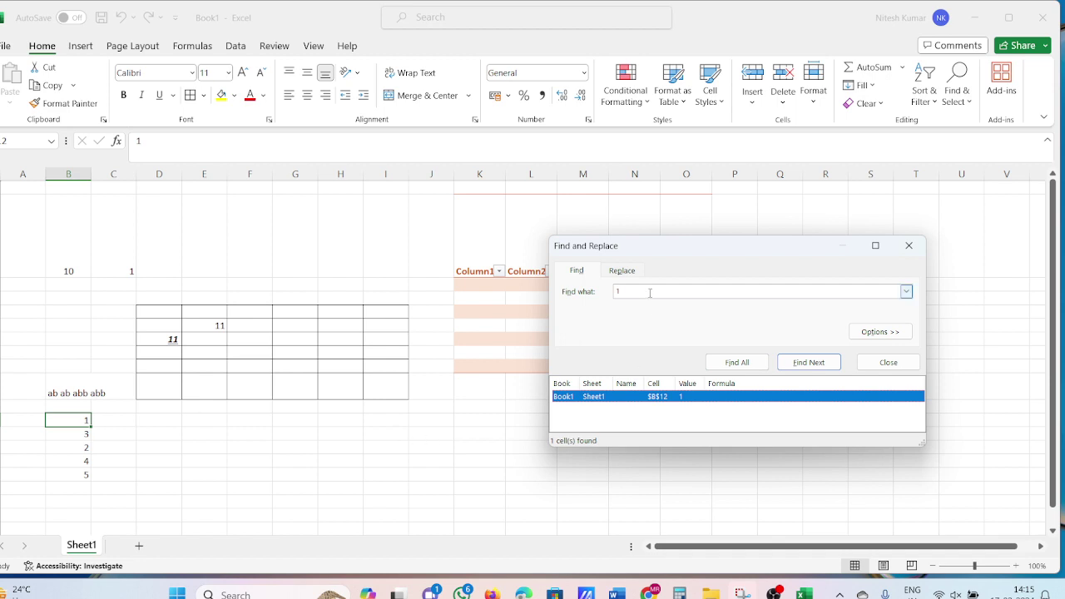
- Replace the value 1 in cell B12 with 9 using Find and Replace, and close the dialog
click(631, 272)
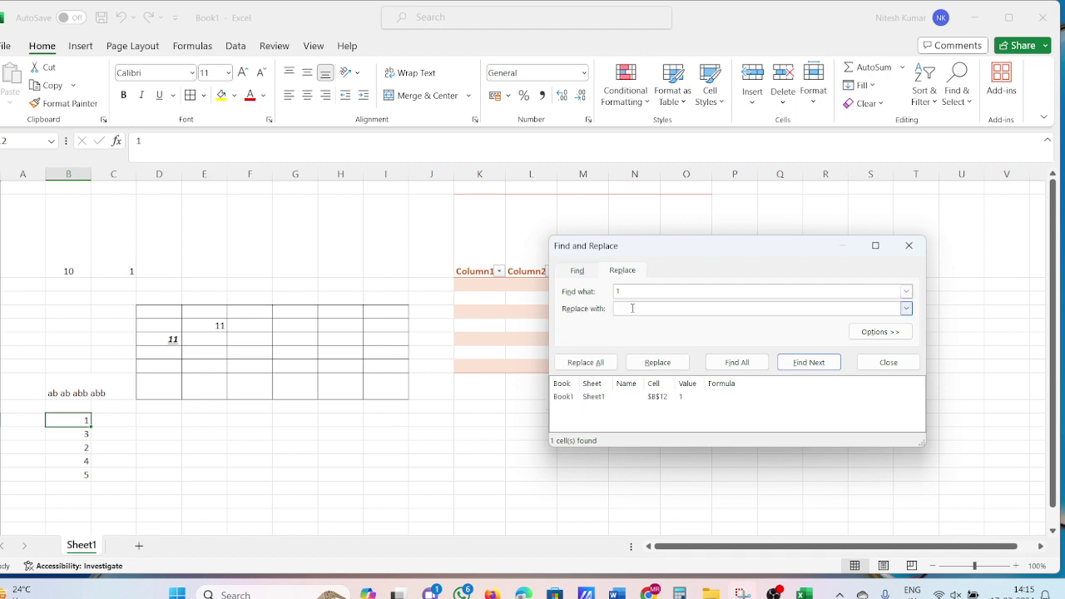
click(657, 363)
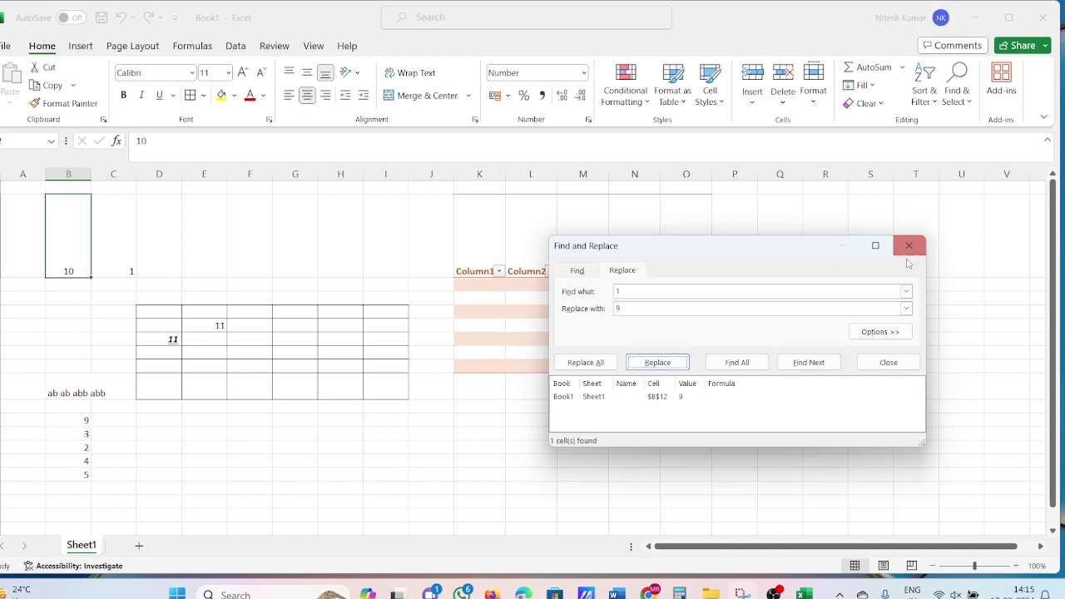
click(907, 245)
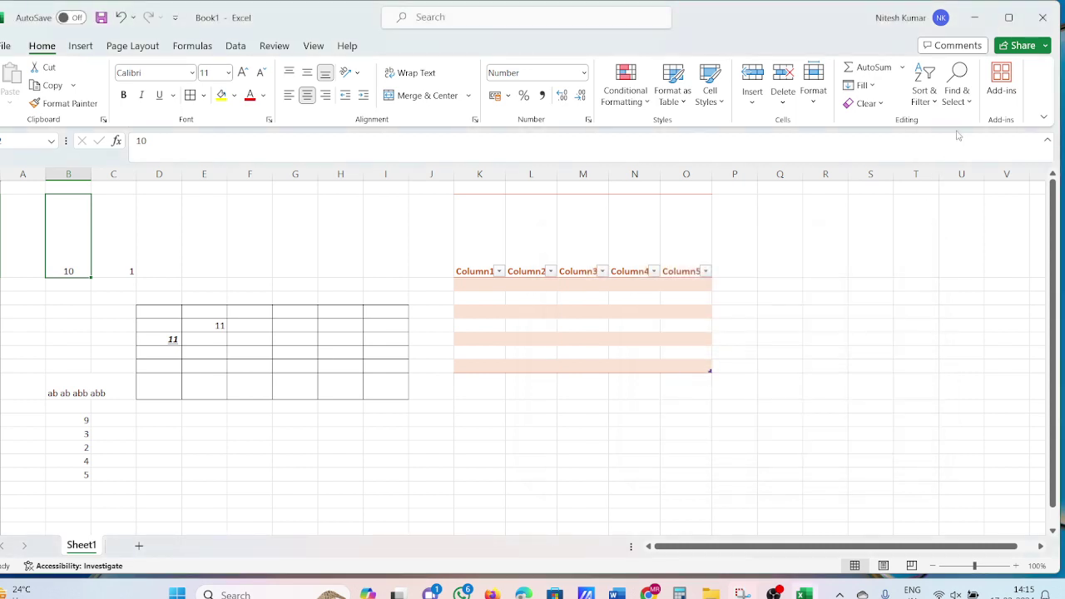
- Select all cells on the sheet that contain formulas
click(967, 101)
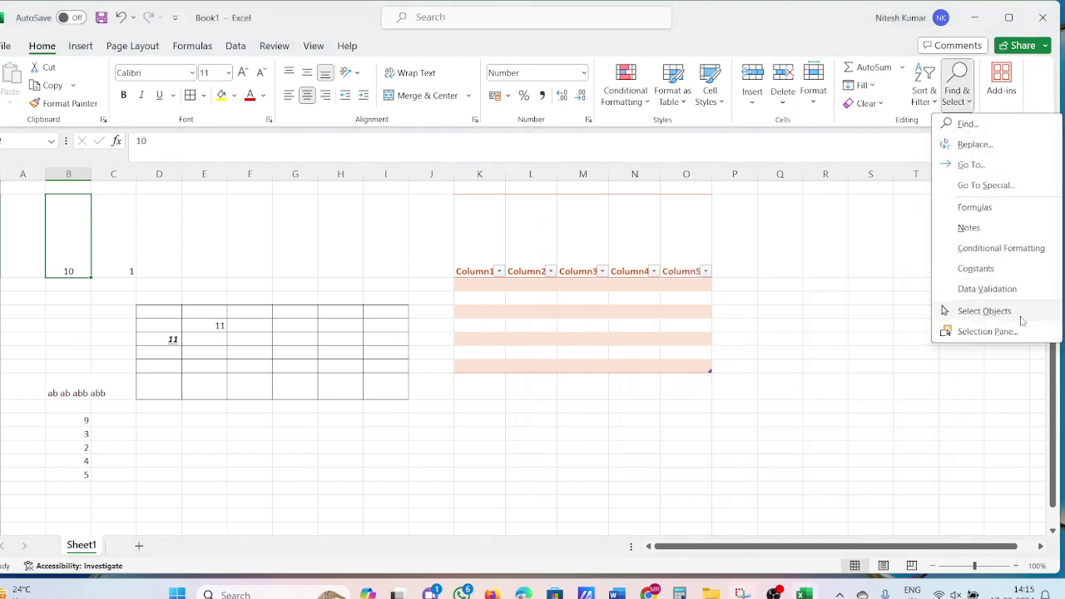
click(1032, 213)
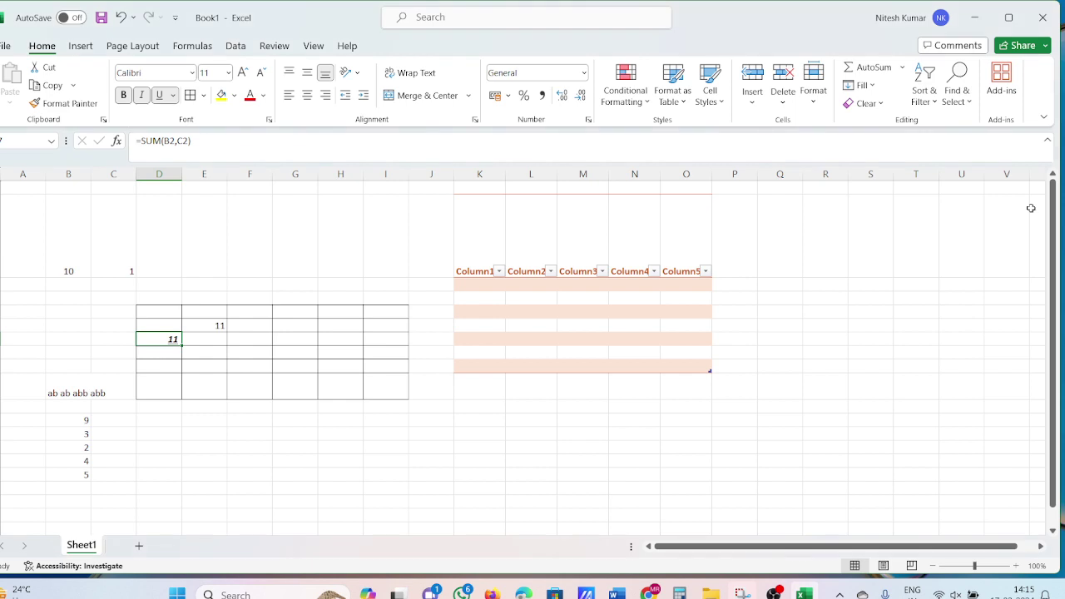
- Select the Column3 header and view the PivotTable source options and recommended PivotTables for the table without creating one
click(590, 238)
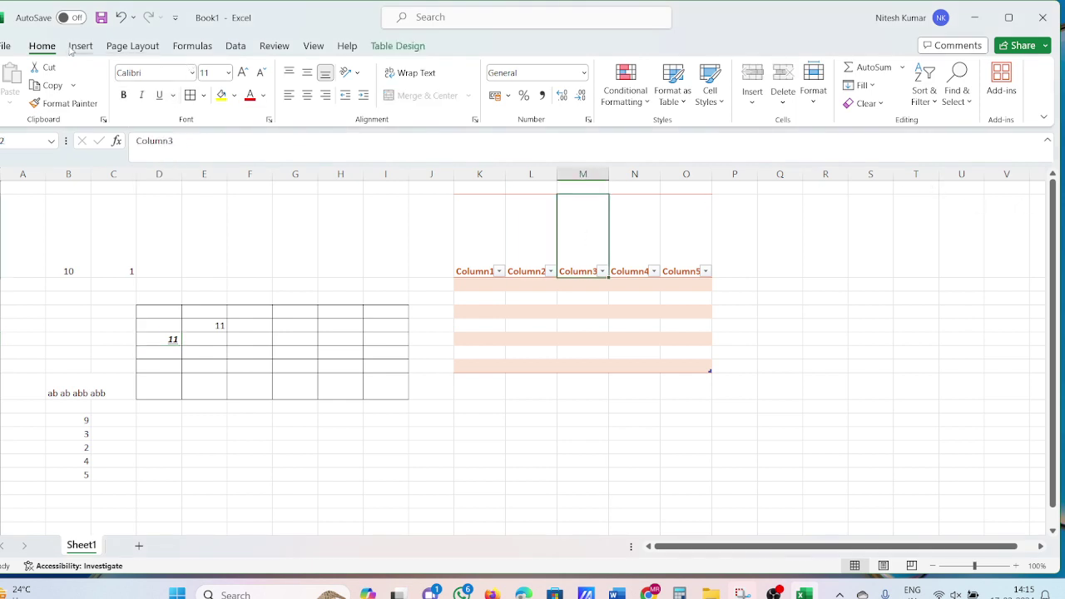
click(133, 47)
click(80, 46)
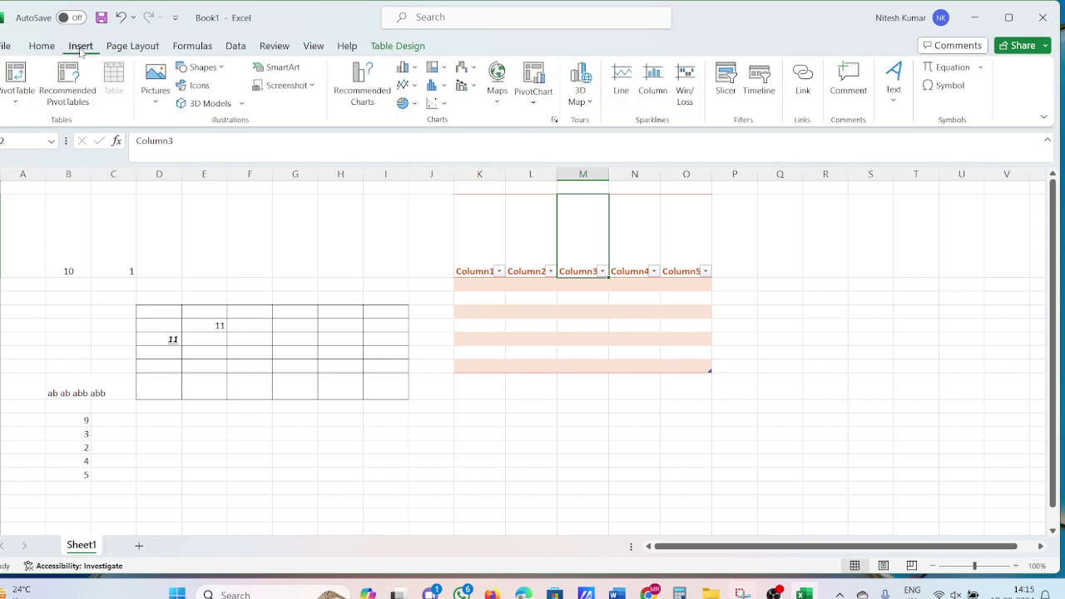
click(21, 98)
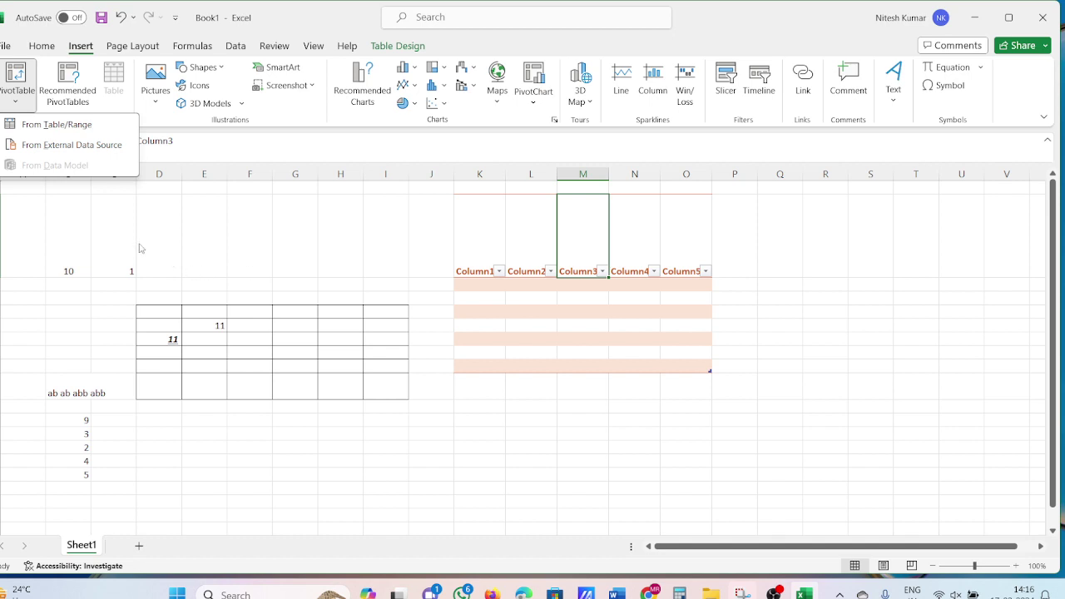
click(230, 233)
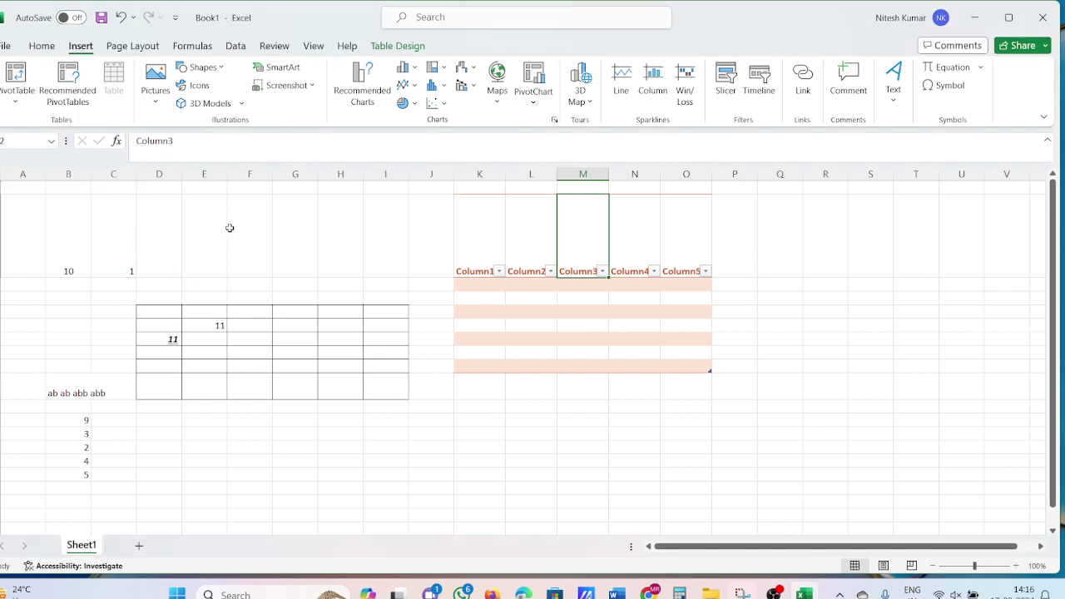
click(79, 109)
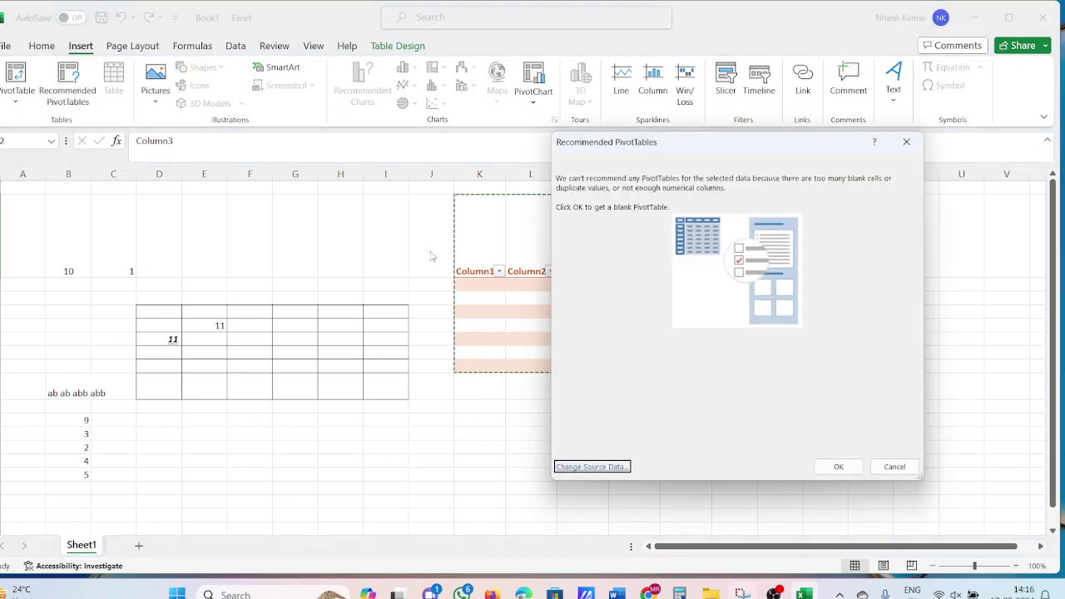
click(892, 467)
- Insert the first picture from the Airplane category of the online pictures, the white and red airliner, at the Column3 header
click(163, 98)
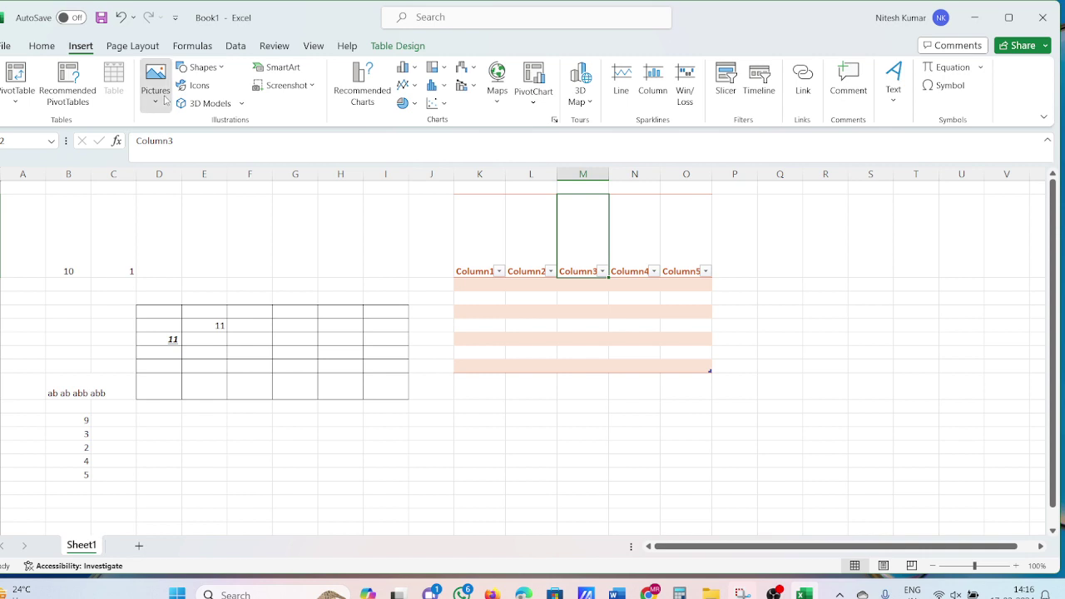
click(332, 285)
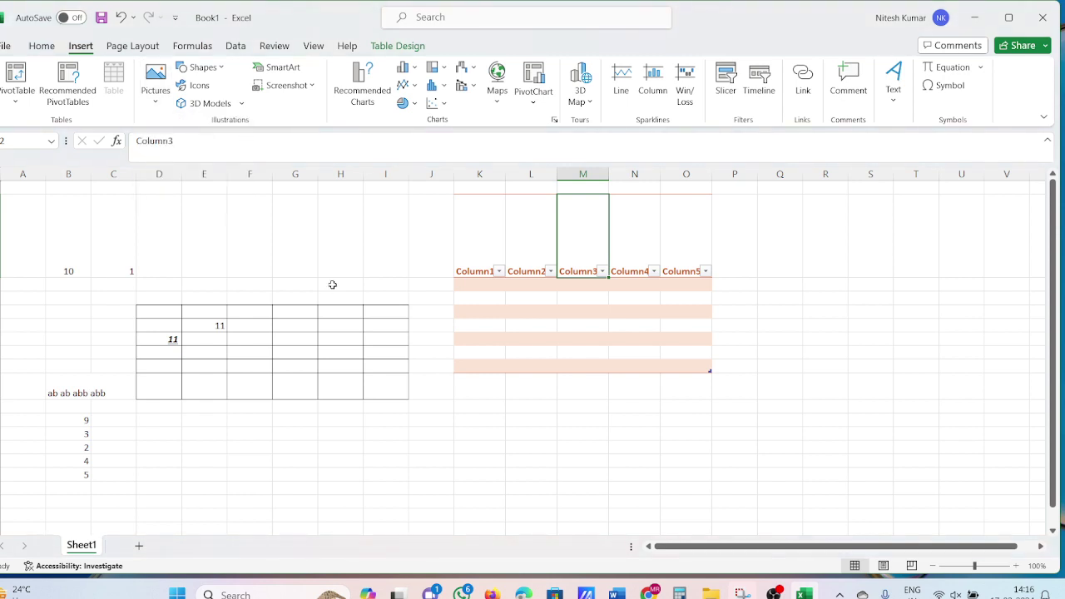
click(156, 105)
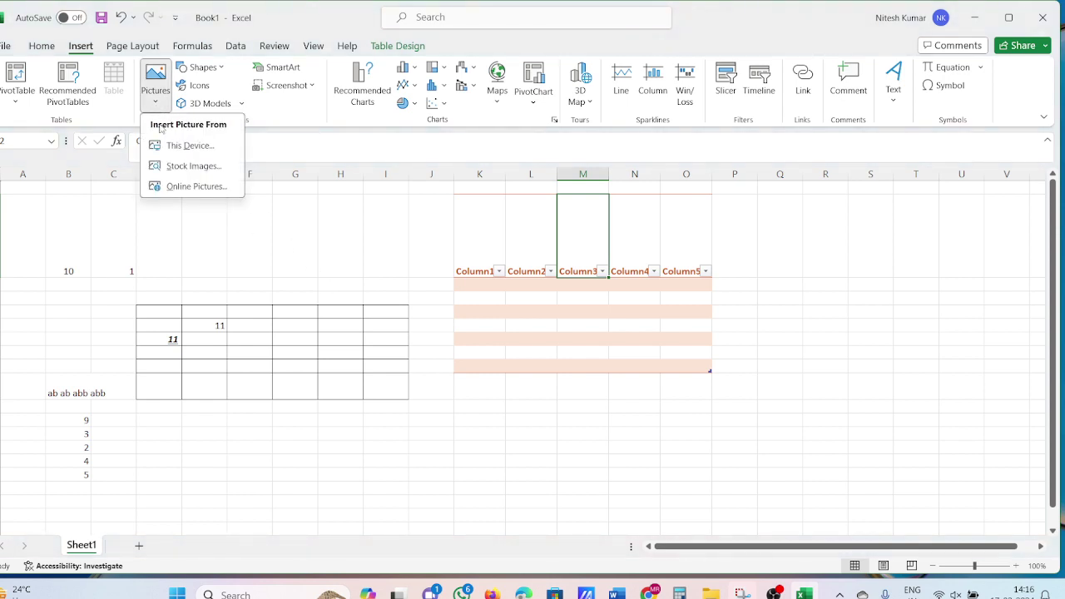
click(165, 186)
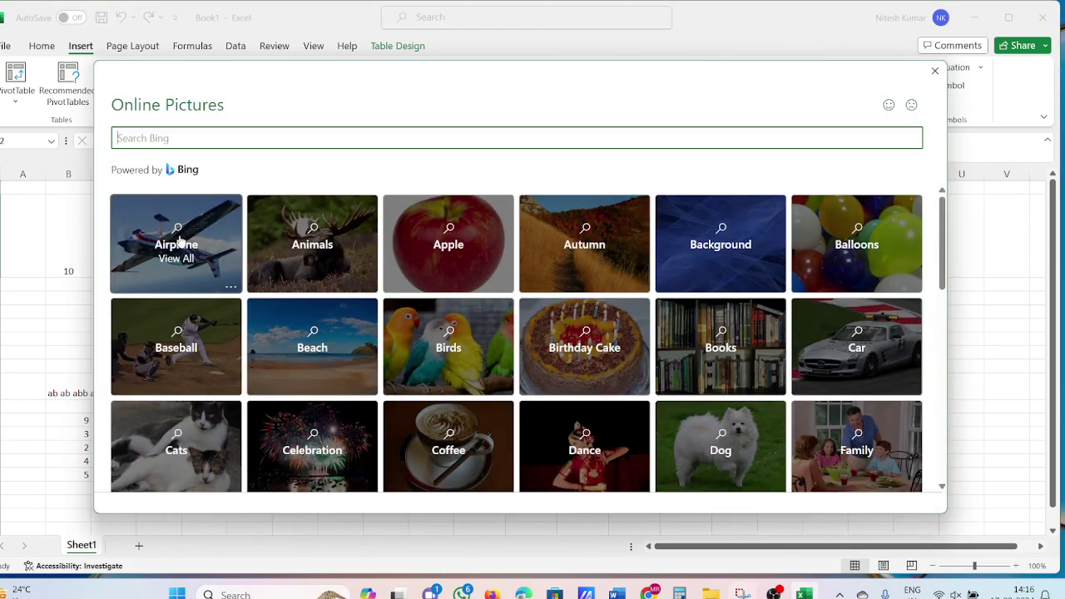
click(168, 238)
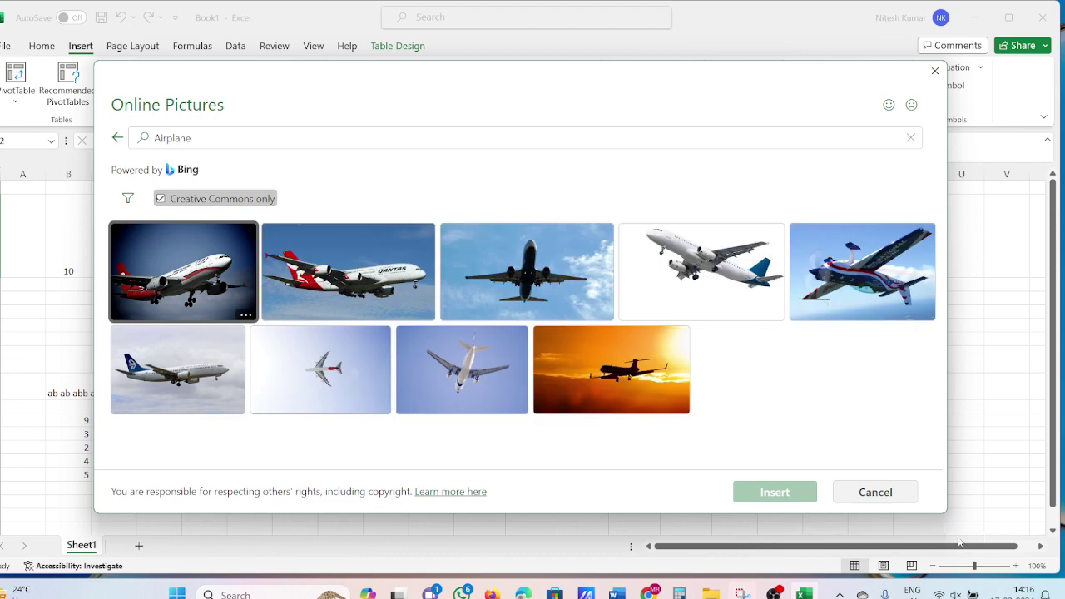
click(229, 284)
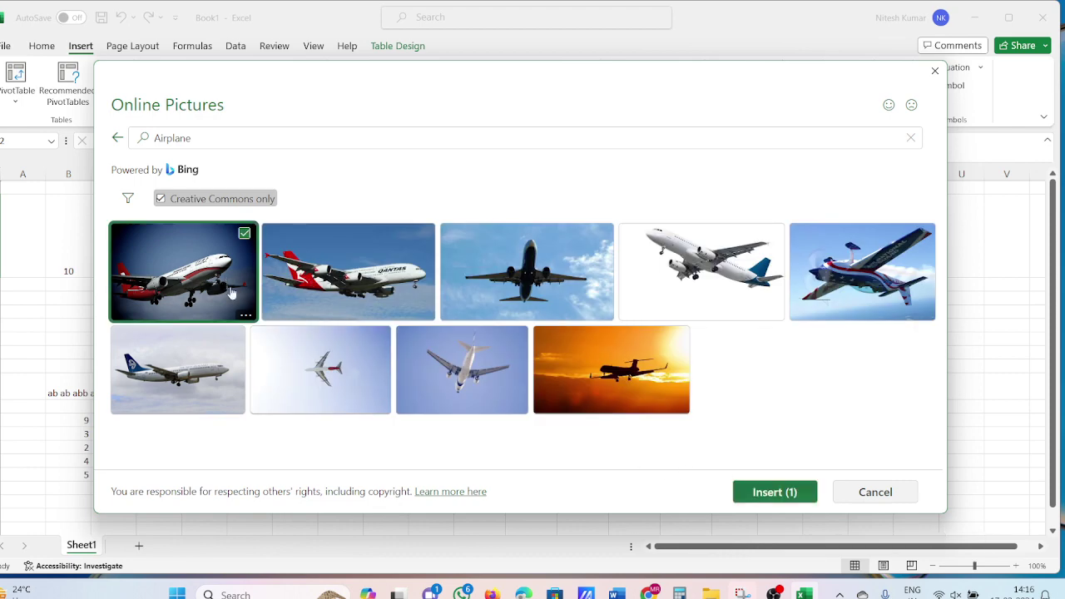
click(751, 493)
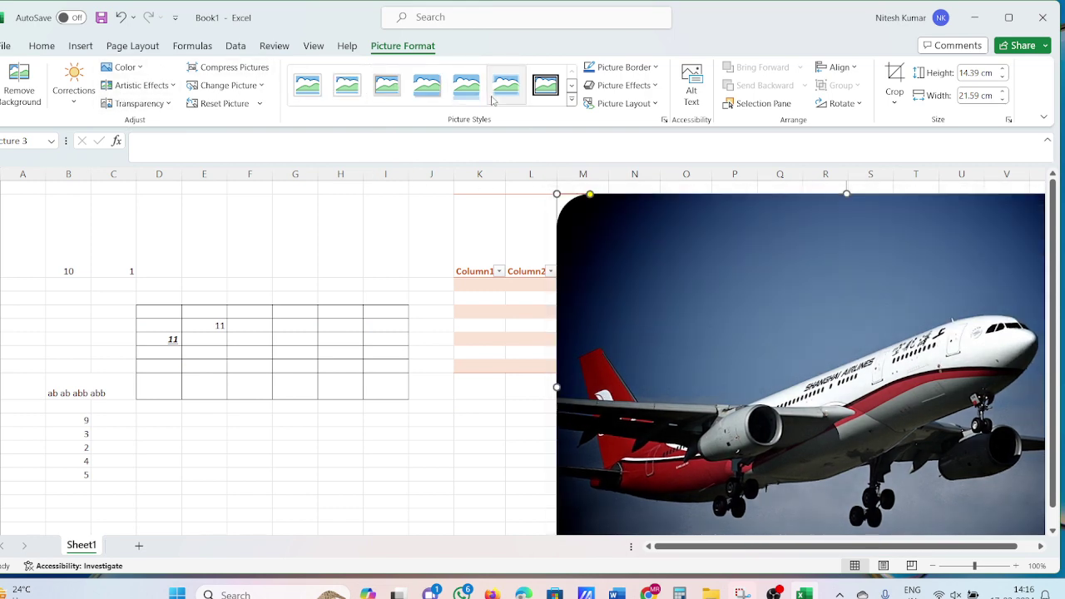
- Apply the Soft Edge Oval picture style to the airplane picture and deselect it
click(572, 99)
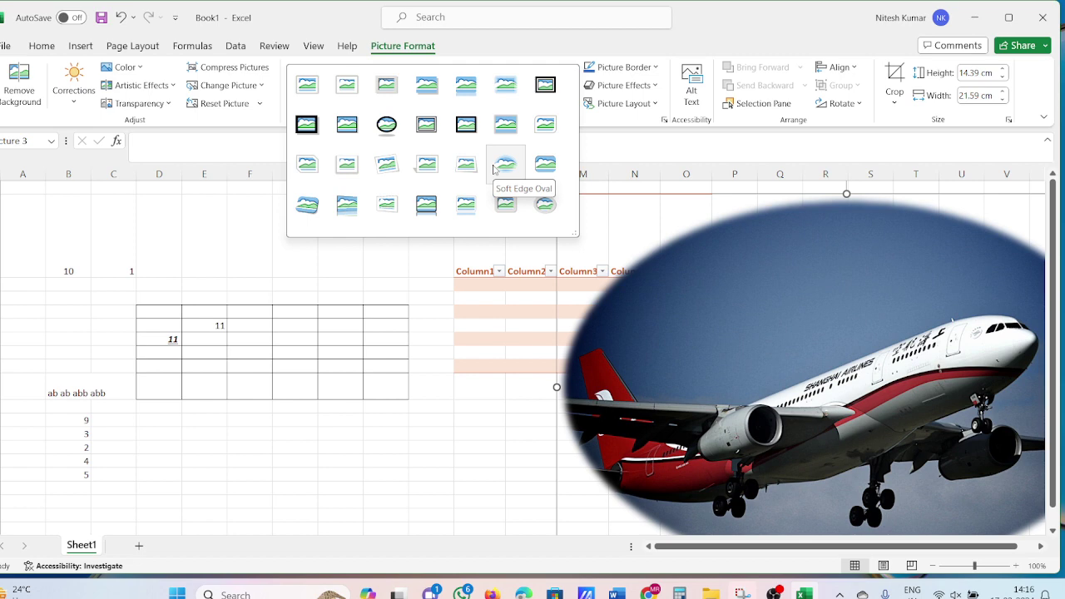
click(493, 168)
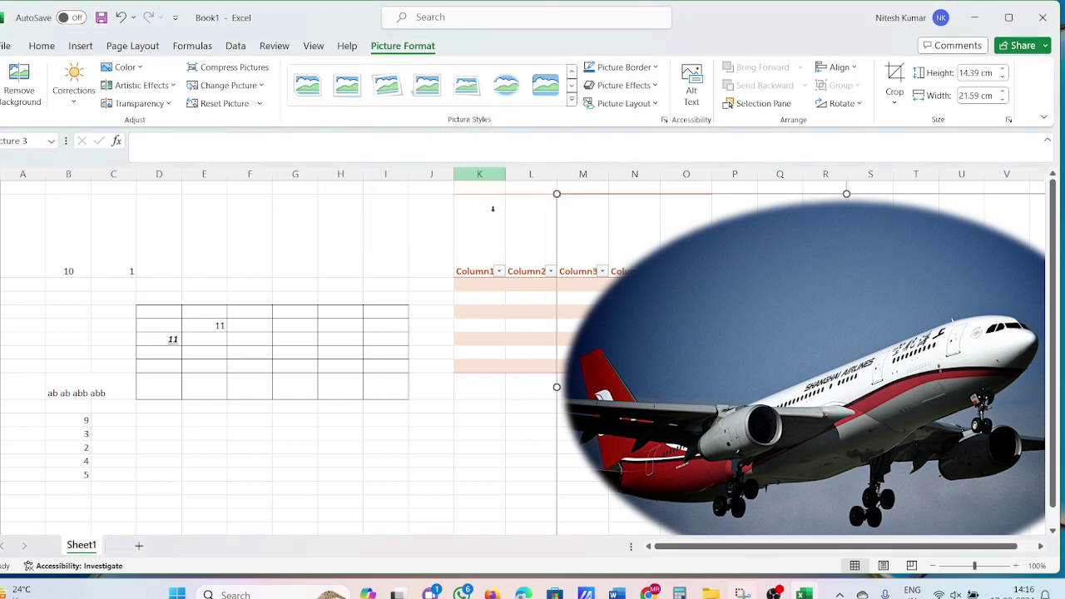
click(450, 448)
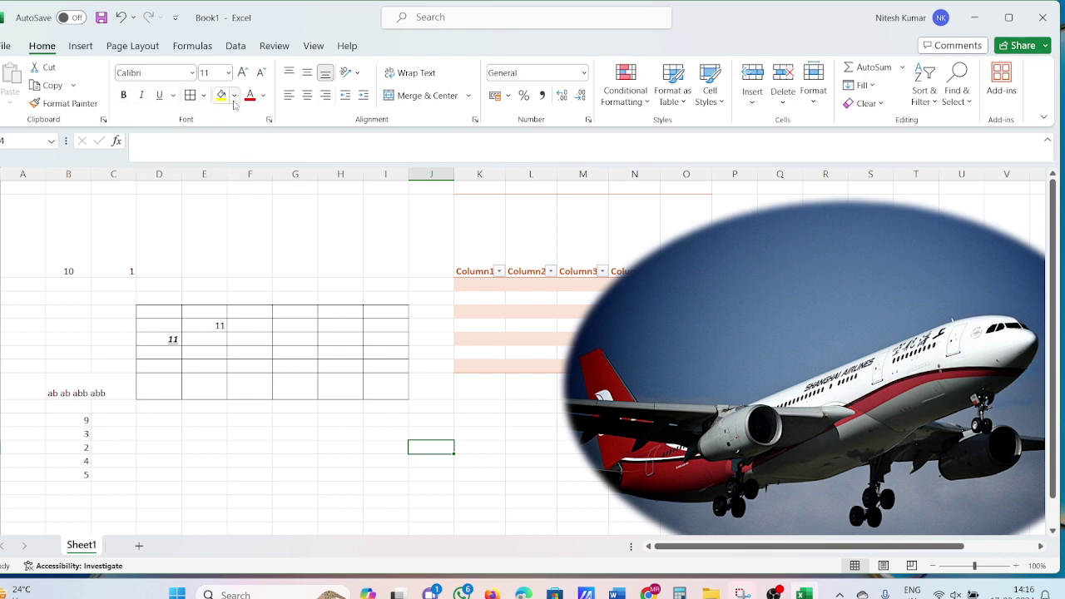
- Fill cell E2 with yellow
click(216, 230)
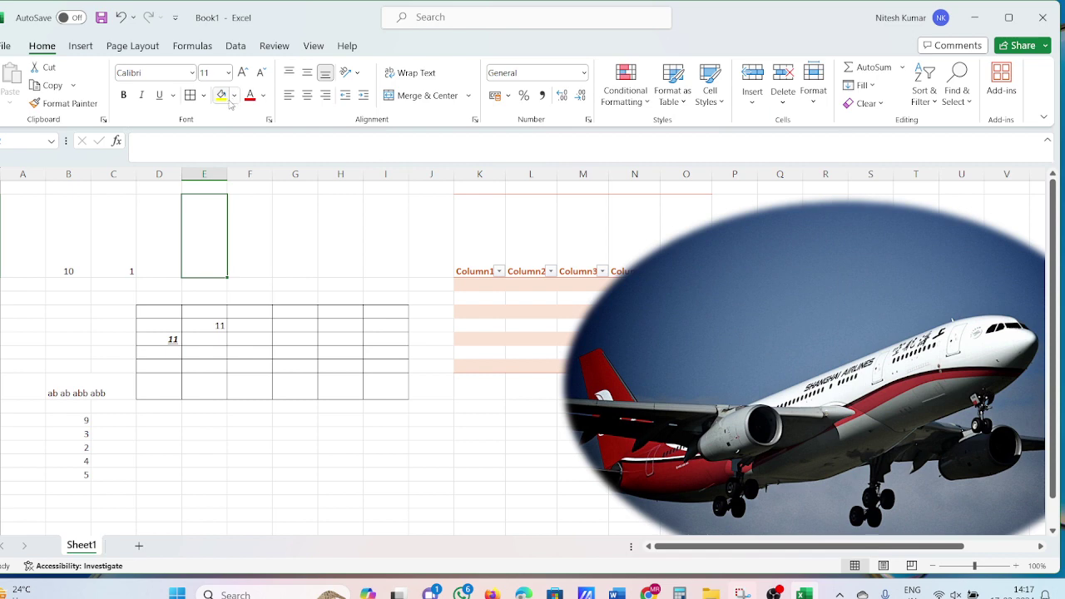
click(222, 97)
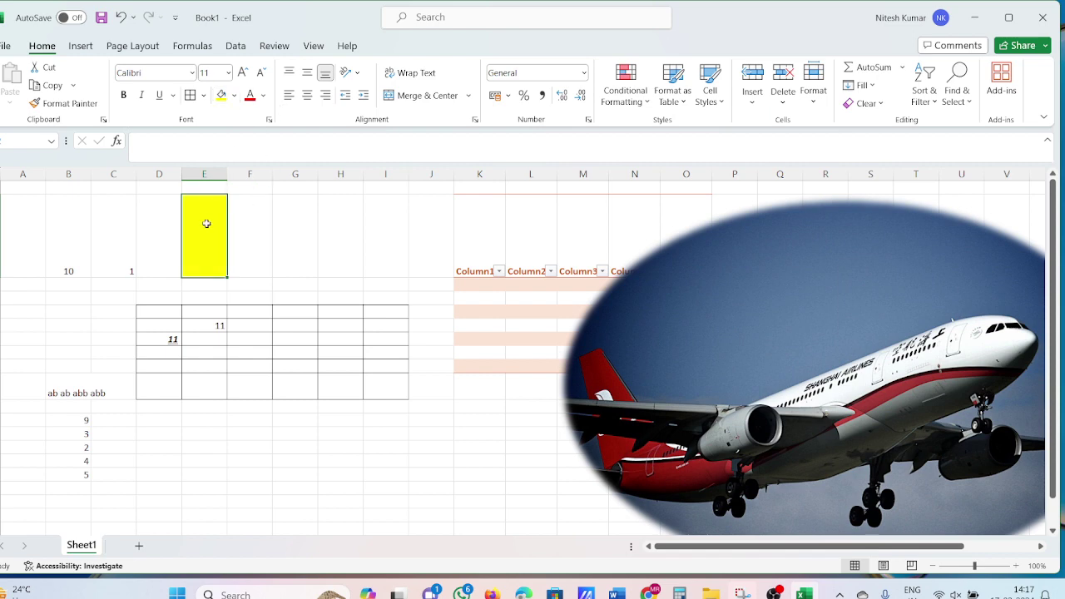
- Enter A in the yellow cell E2 and reselect that cell
text(A)
click(240, 223)
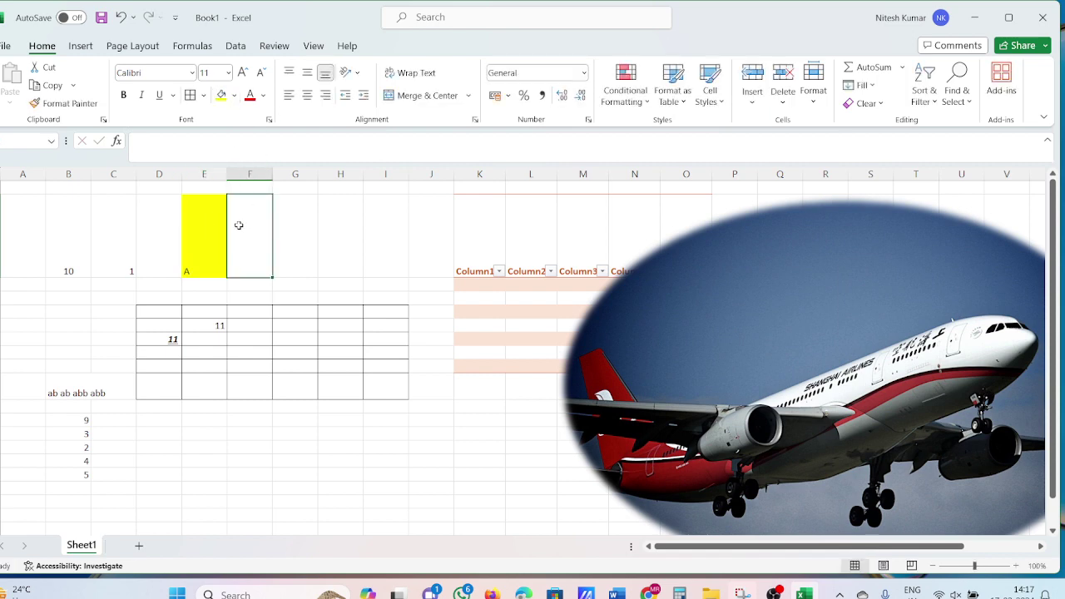
click(204, 233)
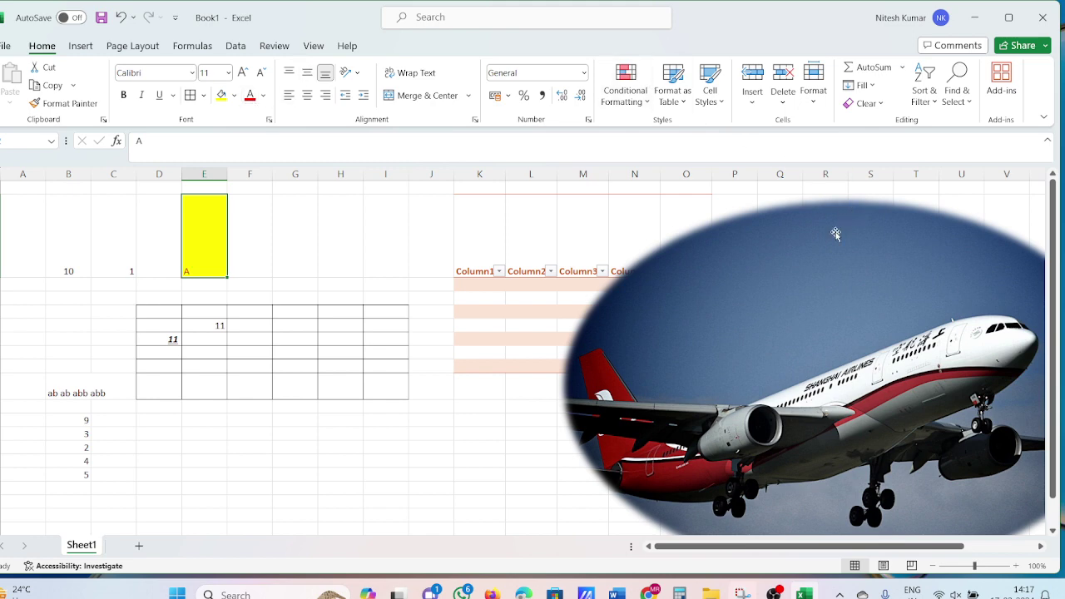
- Draw a parallelogram about 1.6 cm high and 3.6 cm wide just beside the yellow cell, across columns F and G
click(76, 48)
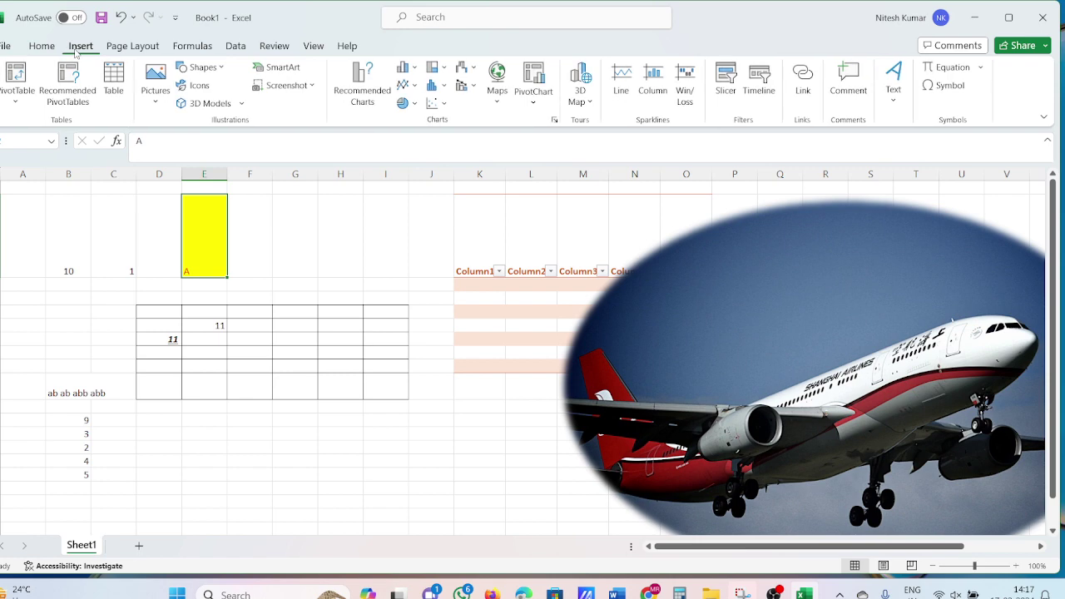
click(203, 68)
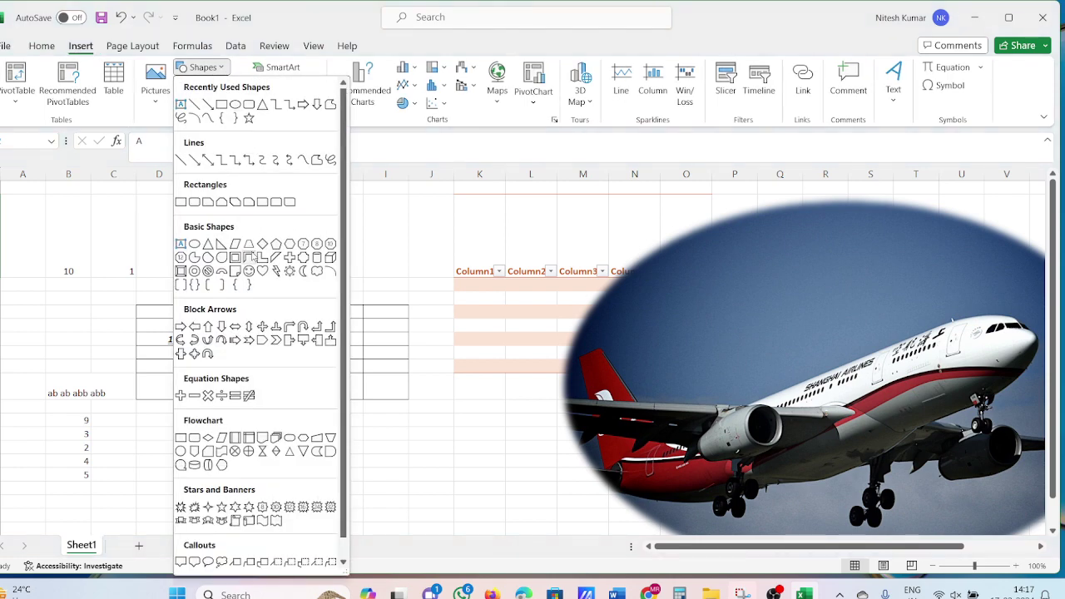
click(246, 243)
drag(228, 244, 326, 289)
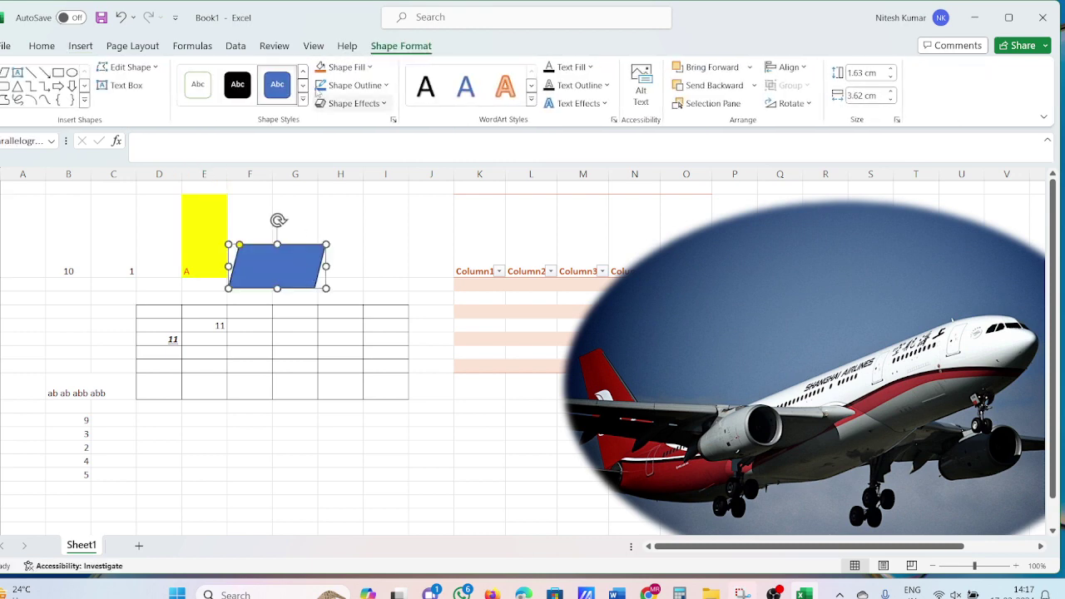
- Apply the orange gradient shape style to the parallelogram and deselect it
click(236, 87)
click(303, 100)
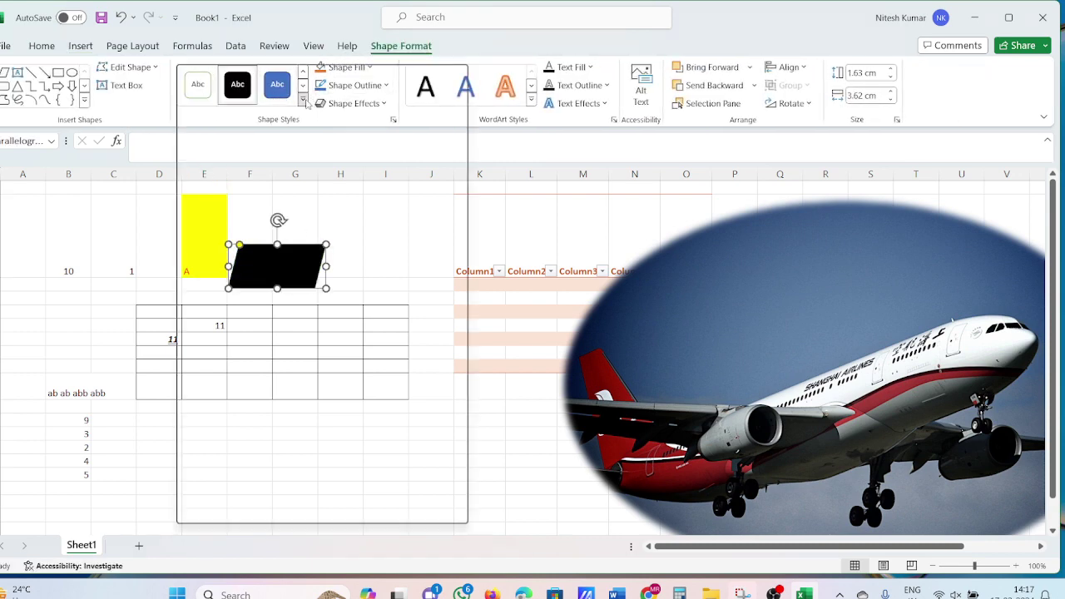
click(276, 322)
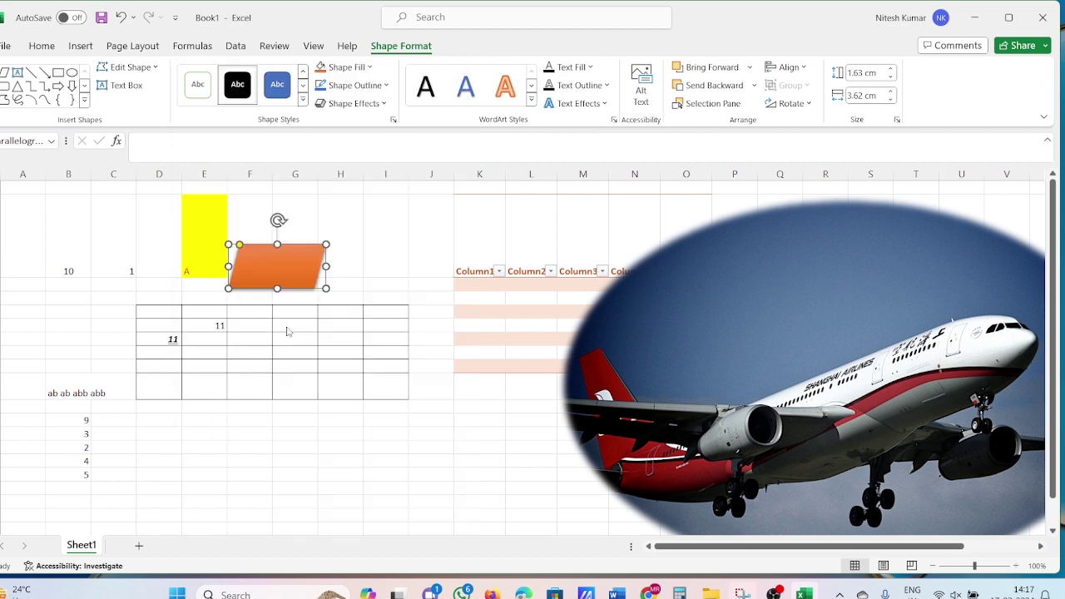
click(126, 314)
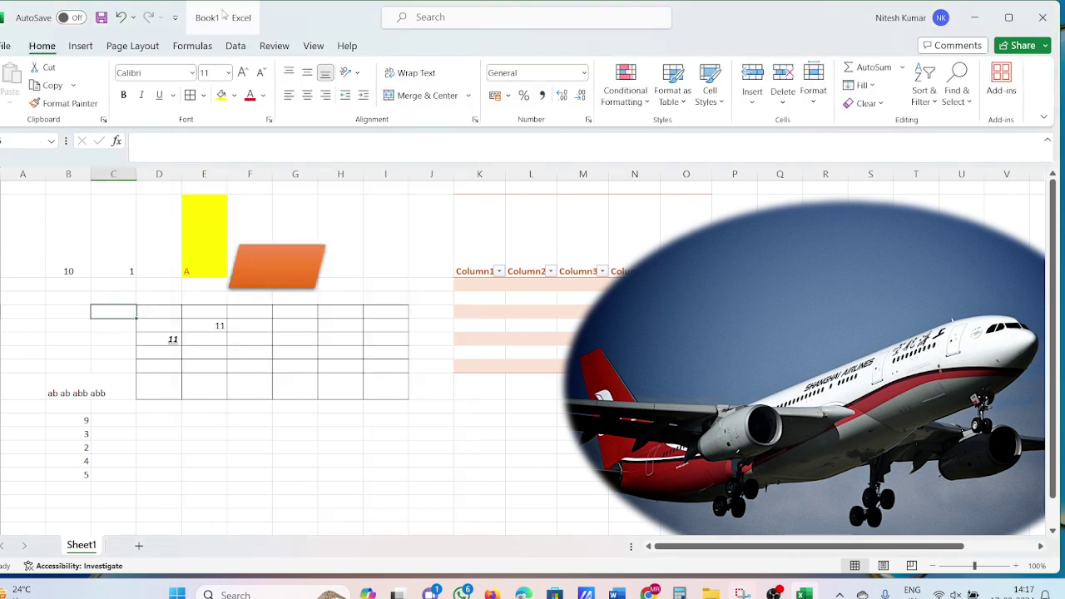
- Insert a basic 2-D line chart with the empty cell C5 selected
click(80, 46)
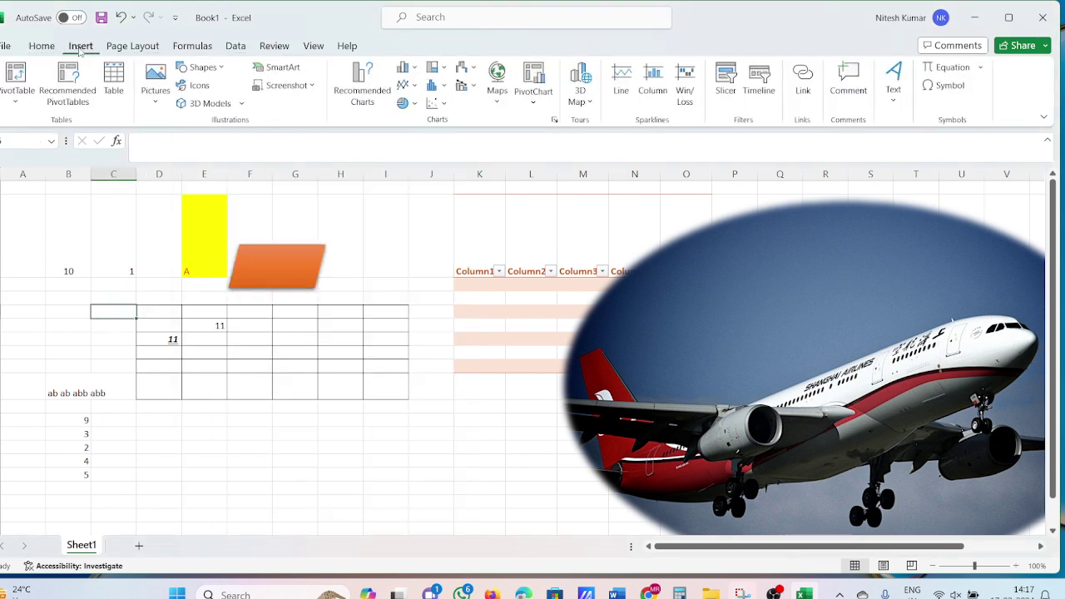
click(405, 87)
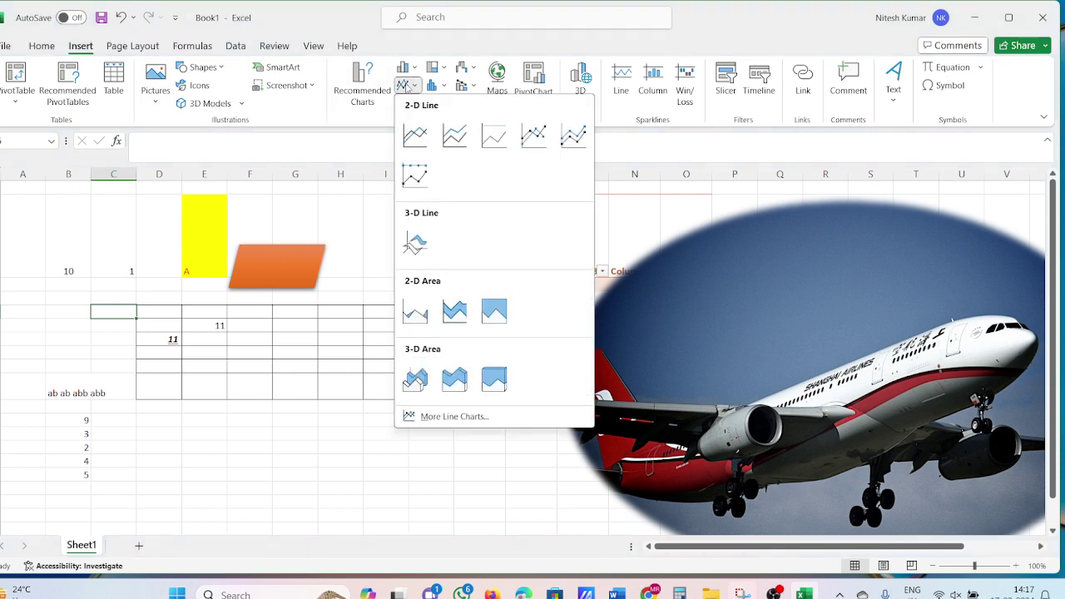
click(416, 136)
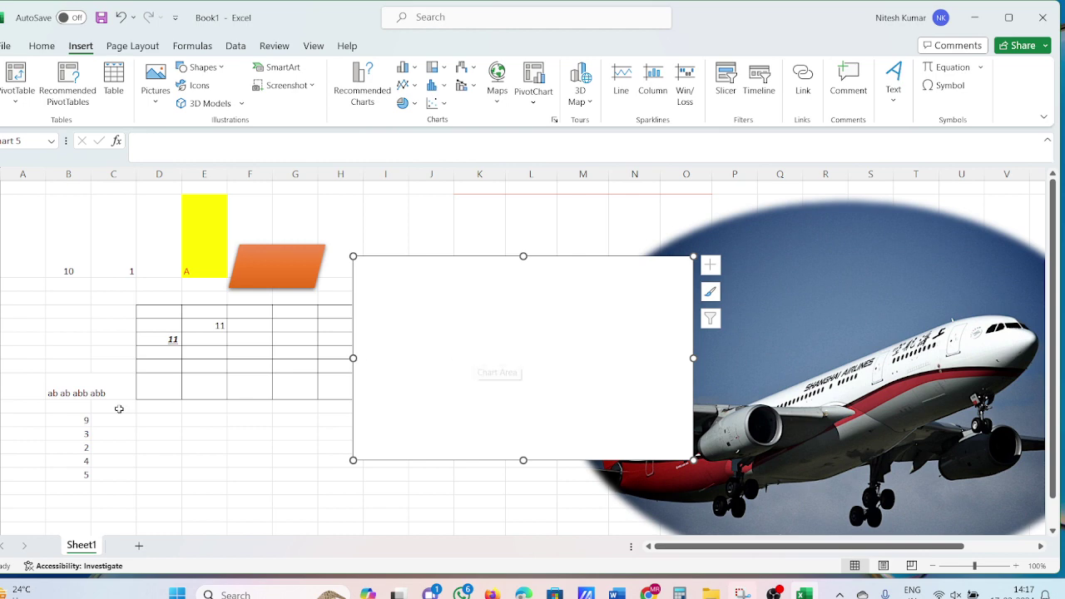
- Select D6:F9 in the bordered table and view the pie chart types and recommended charts without inserting one
drag(157, 325, 239, 367)
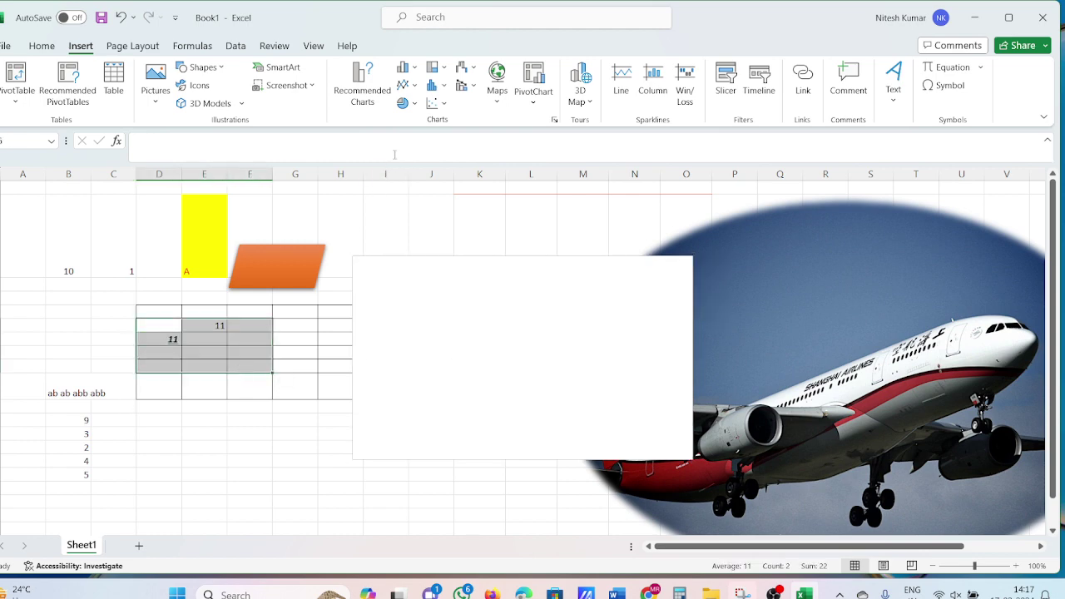
click(407, 103)
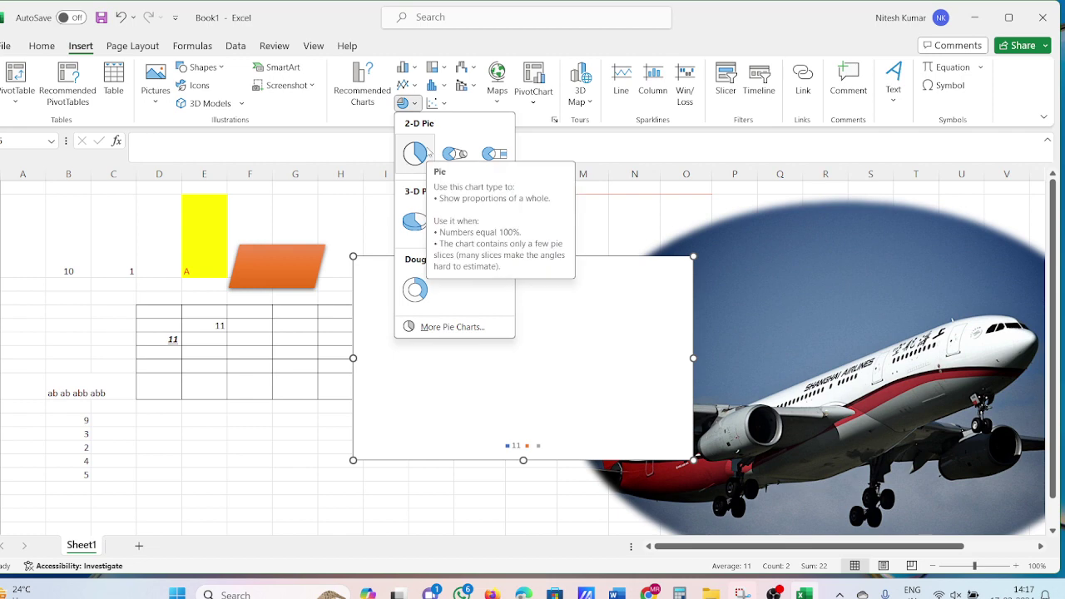
click(362, 83)
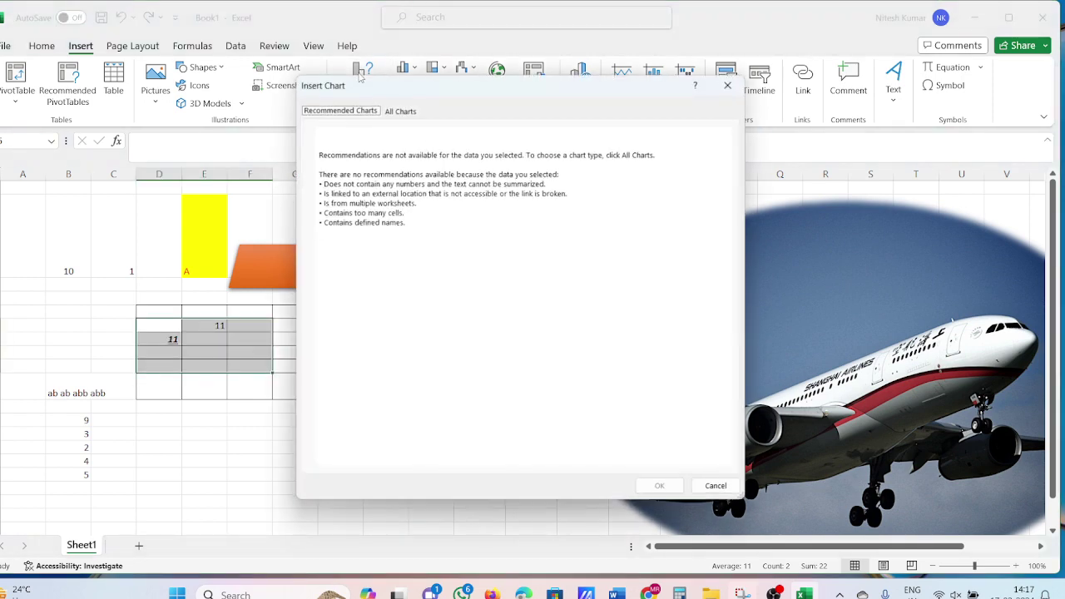
click(716, 486)
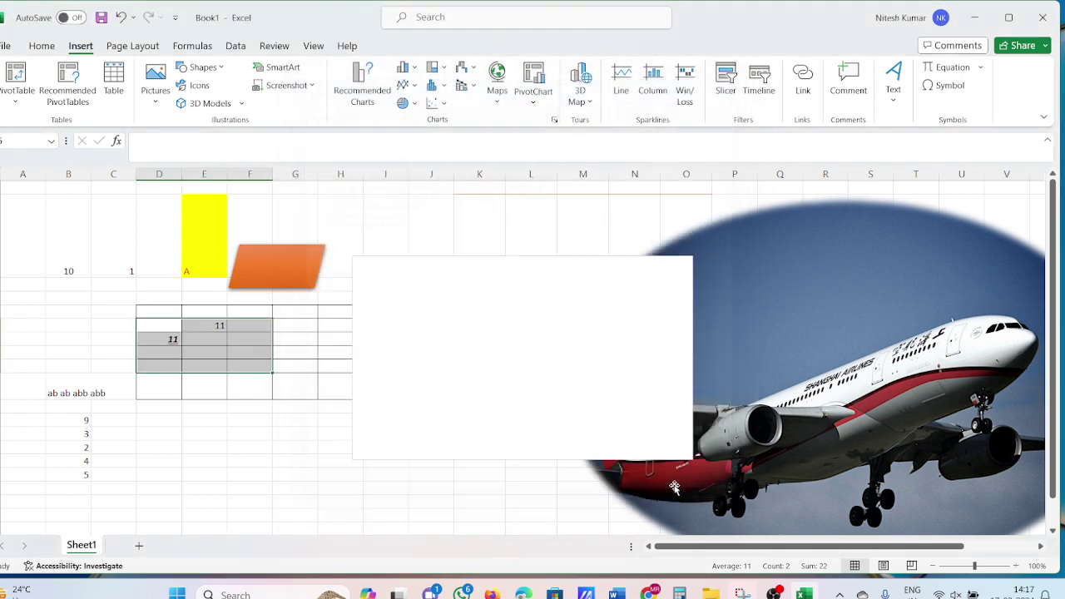
- Create a PivotChart from the numbers in B12:B16 on a new worksheet and close its field list
drag(76, 421, 78, 477)
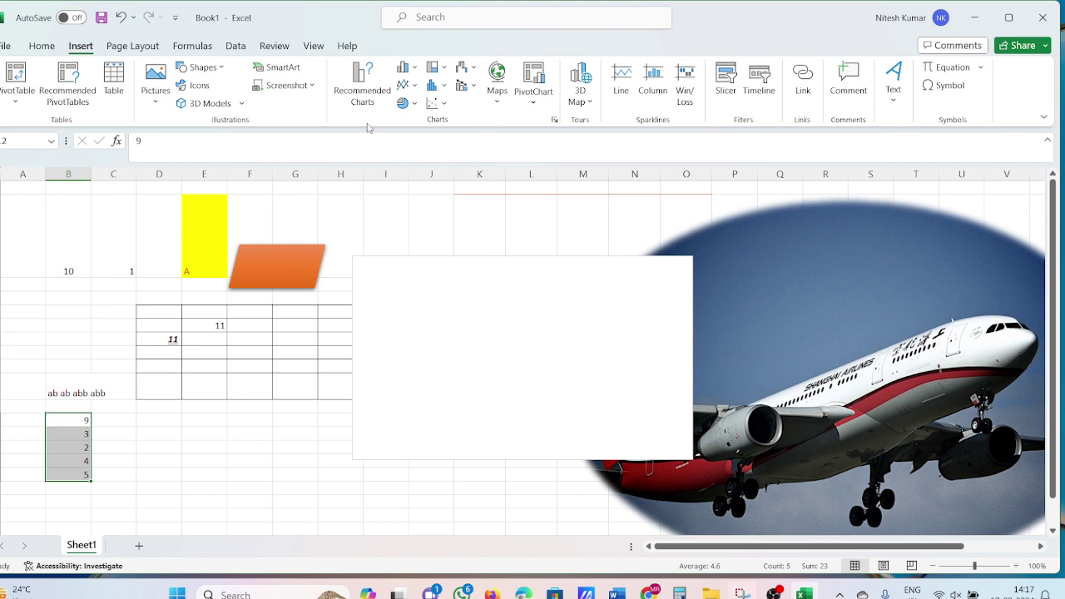
click(533, 98)
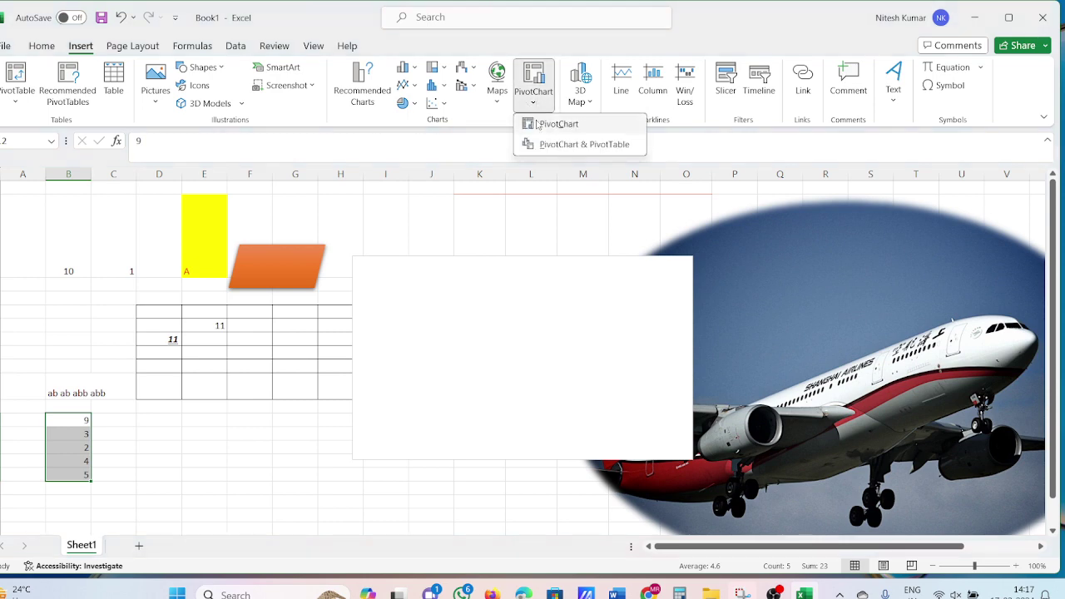
click(556, 124)
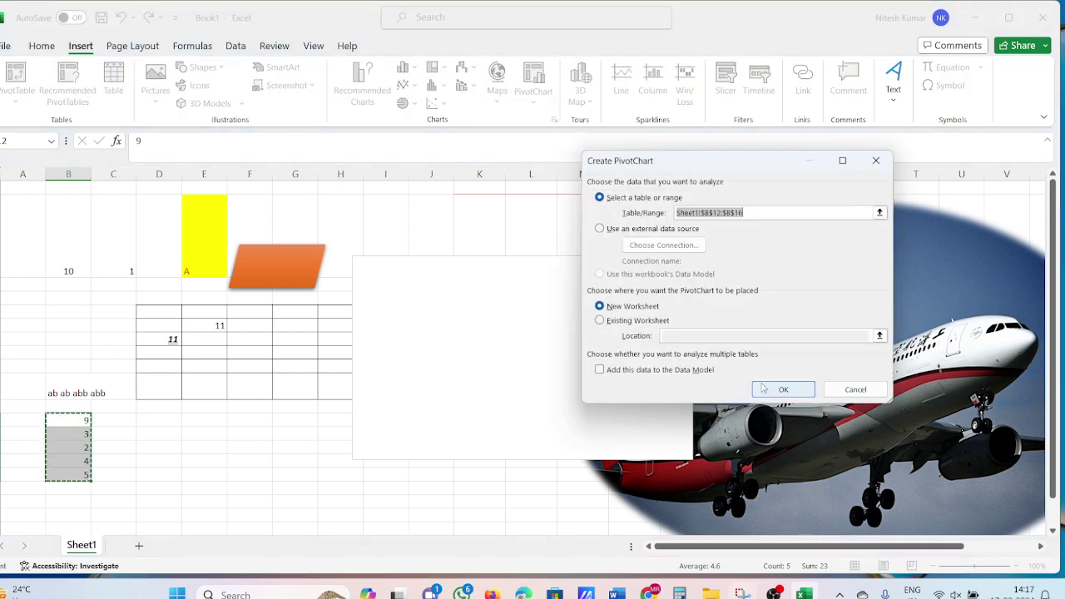
click(764, 388)
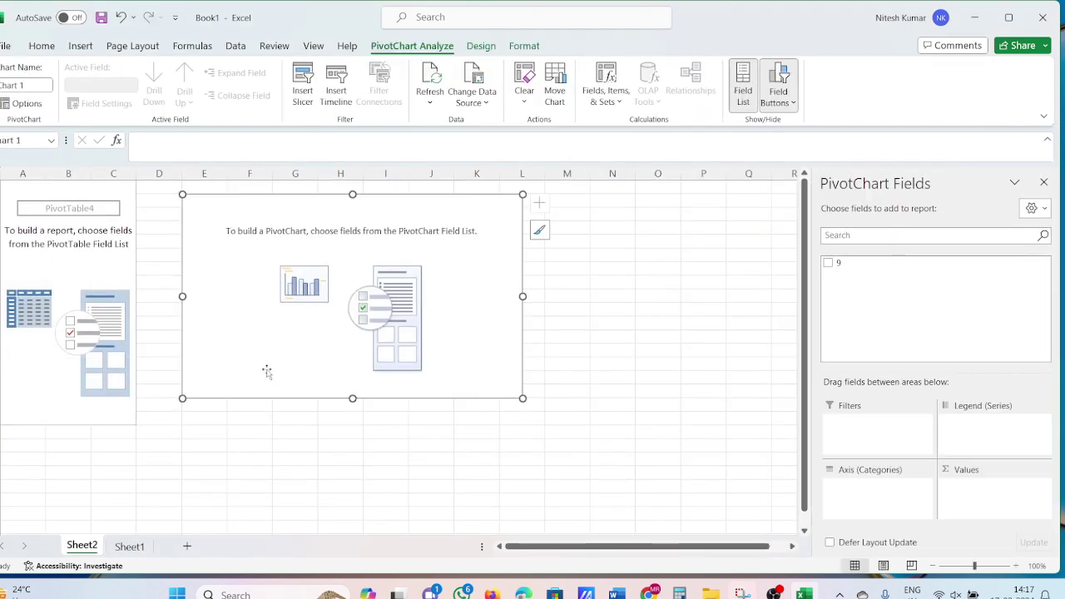
click(1044, 183)
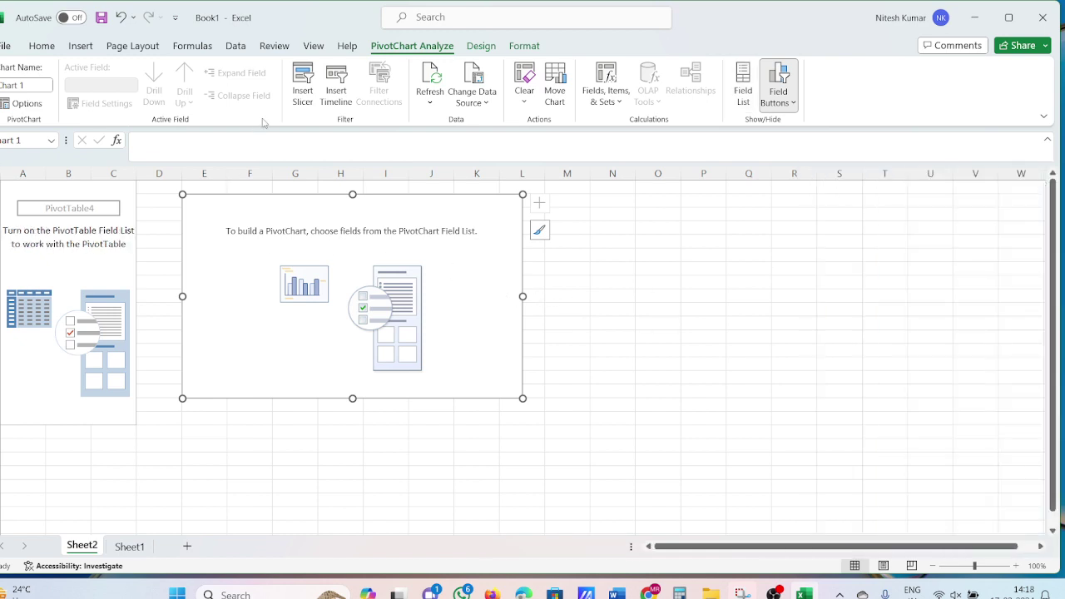
- Return to Sheet1 with the insert tools displayed
click(134, 47)
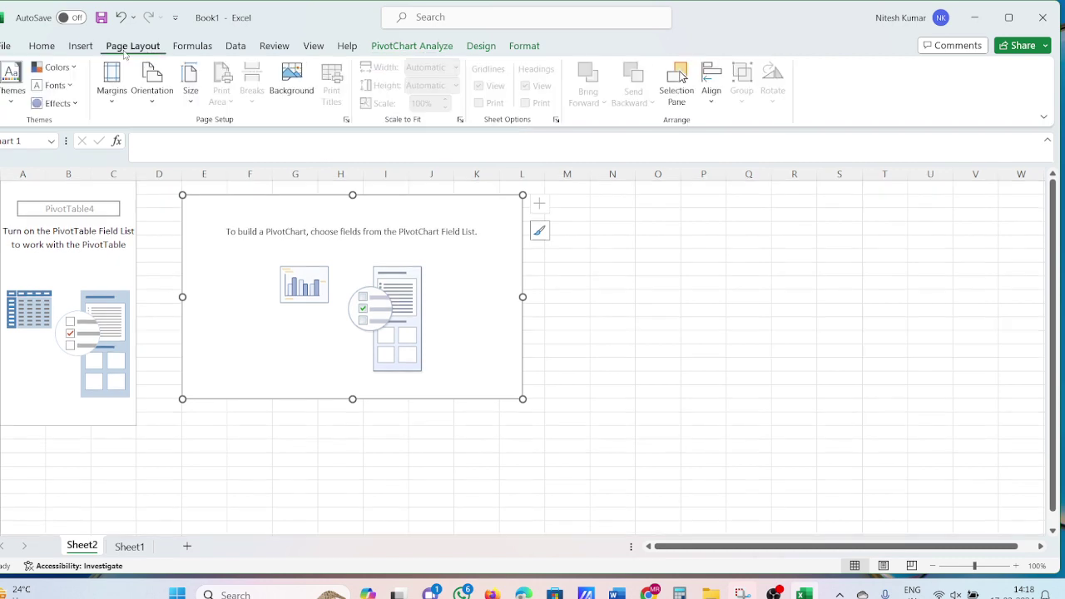
click(90, 47)
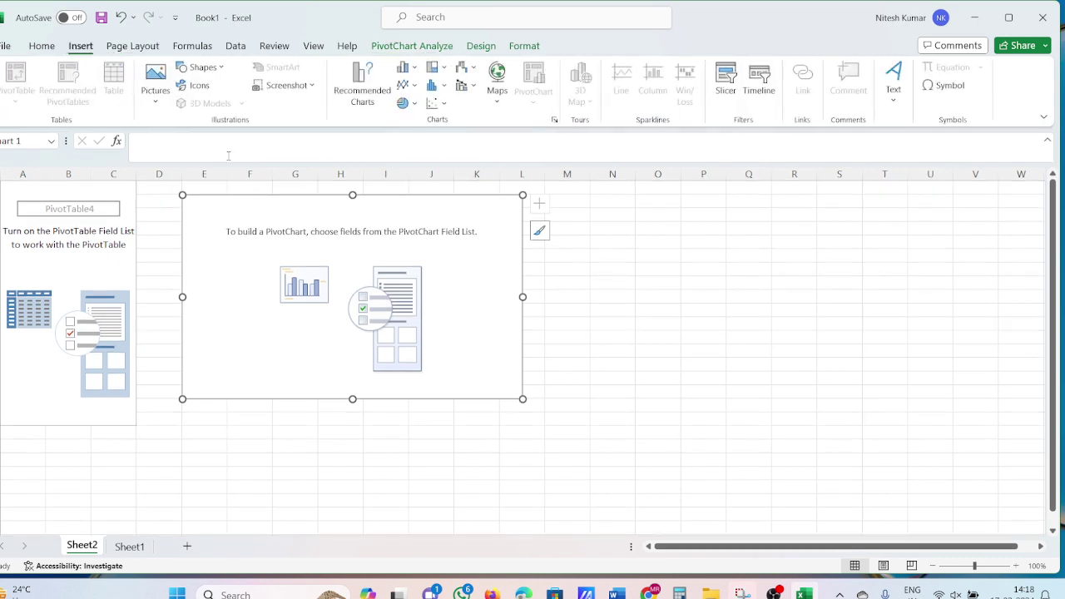
click(130, 546)
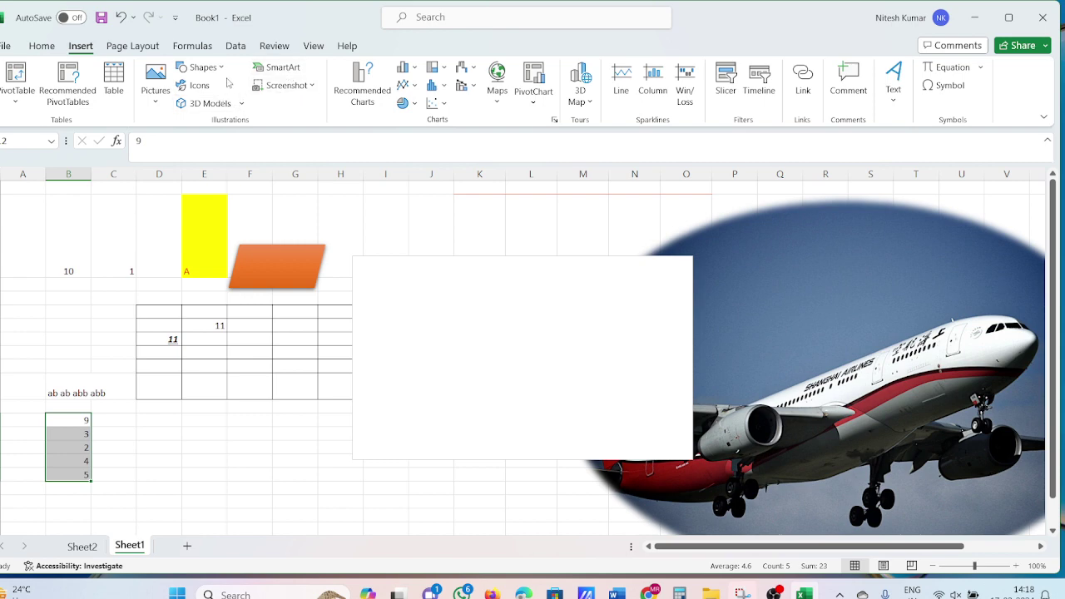
- Insert a 2-D stacked area chart of the numbers in B12:B16
click(313, 86)
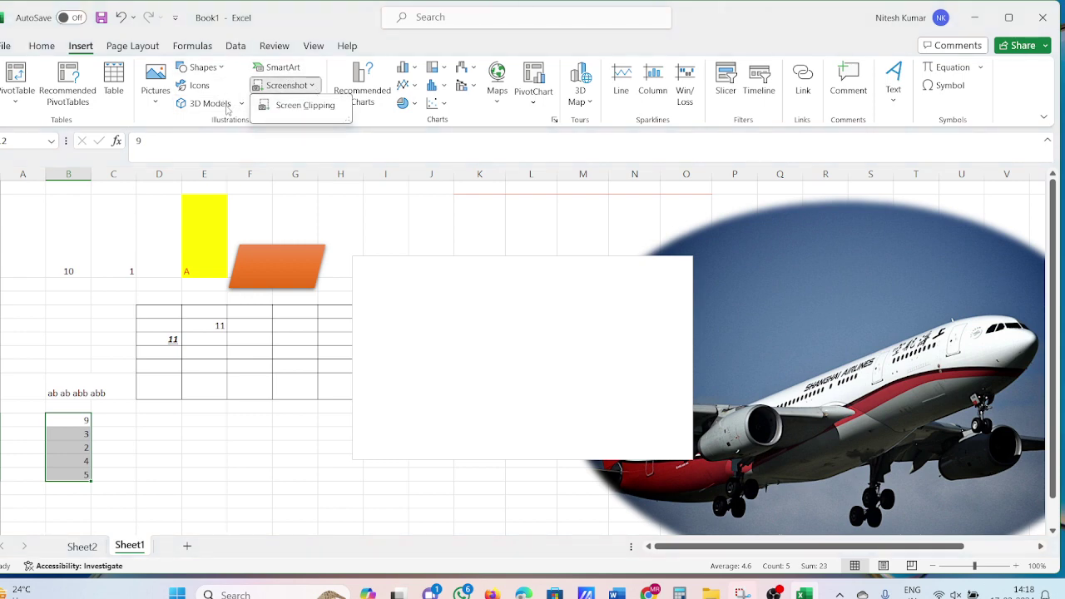
click(527, 91)
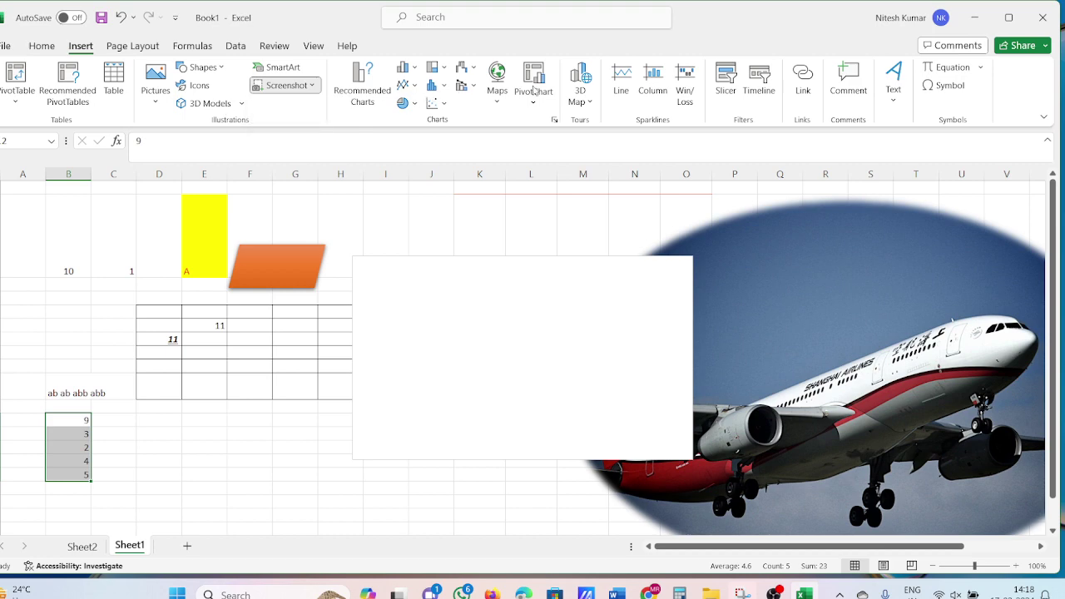
click(404, 86)
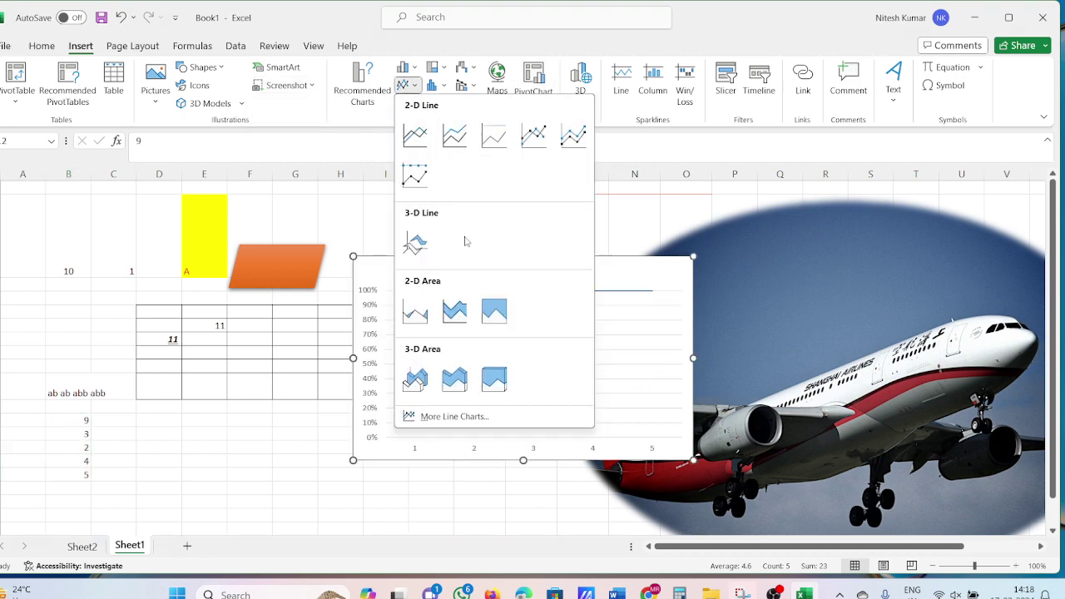
click(454, 312)
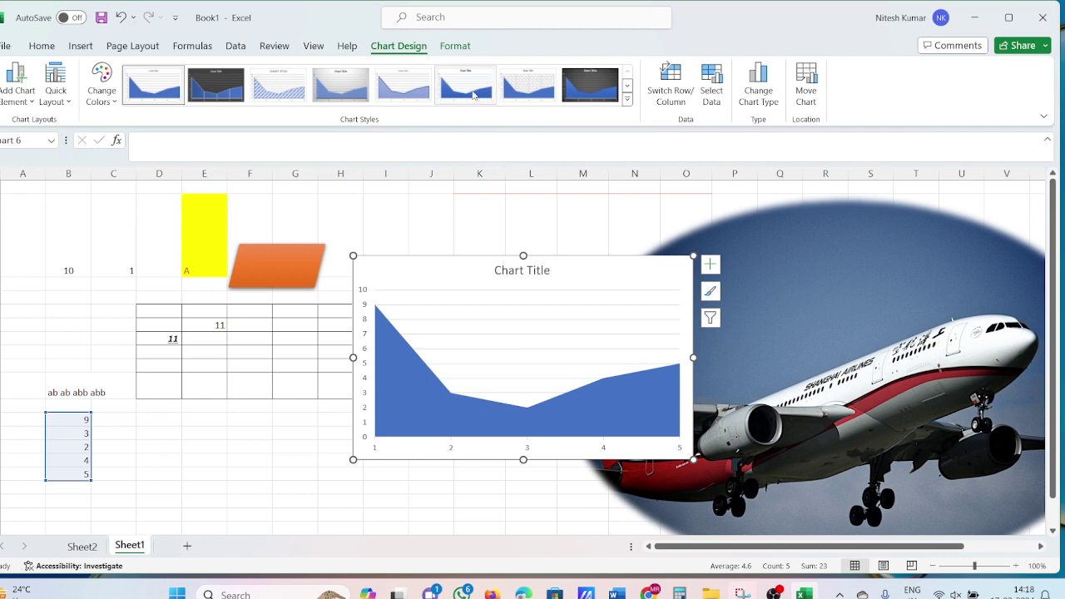
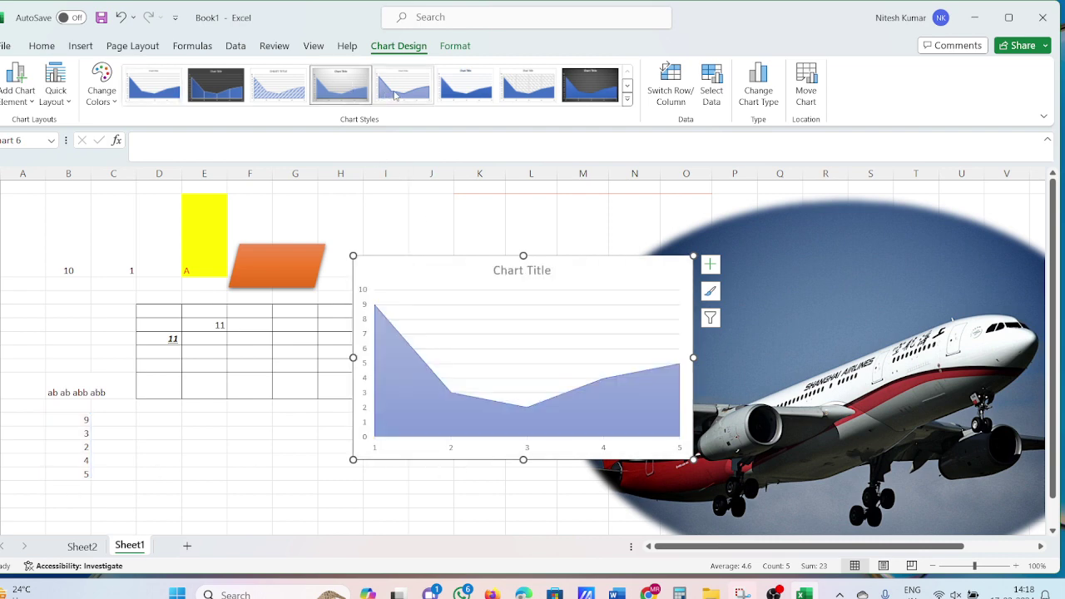
- Try the last dark chart style, restore the first style, apply the first Colorful palette, and select the orange parallelogram
click(590, 84)
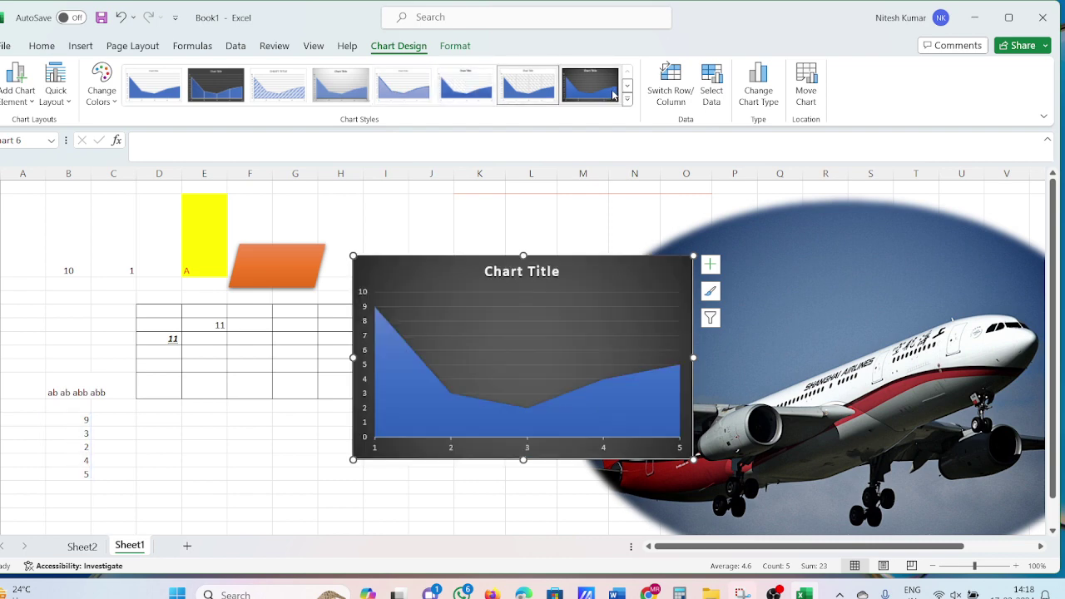
click(154, 84)
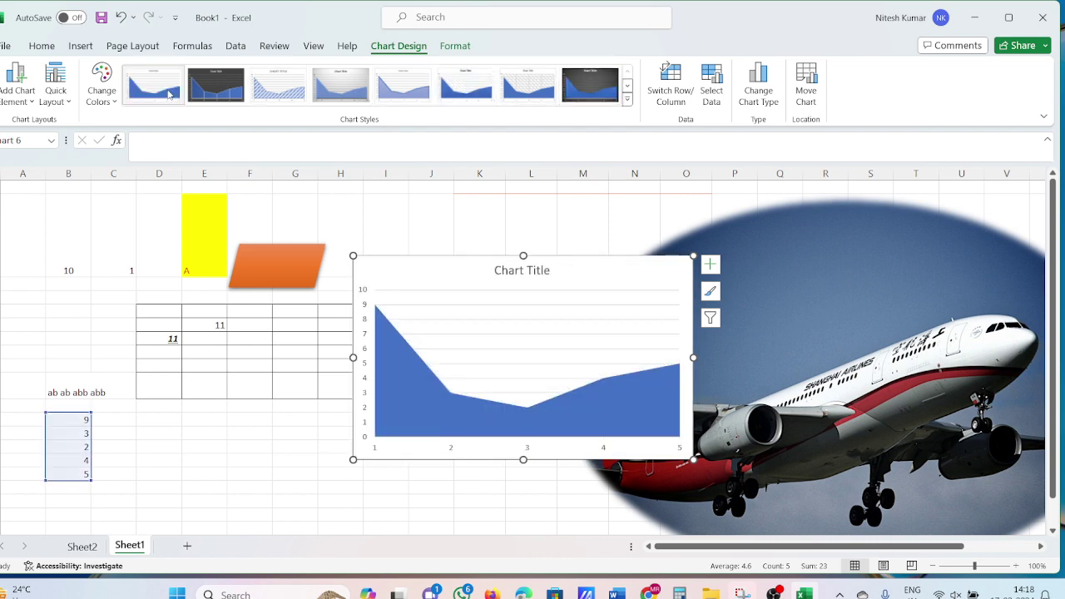
click(107, 97)
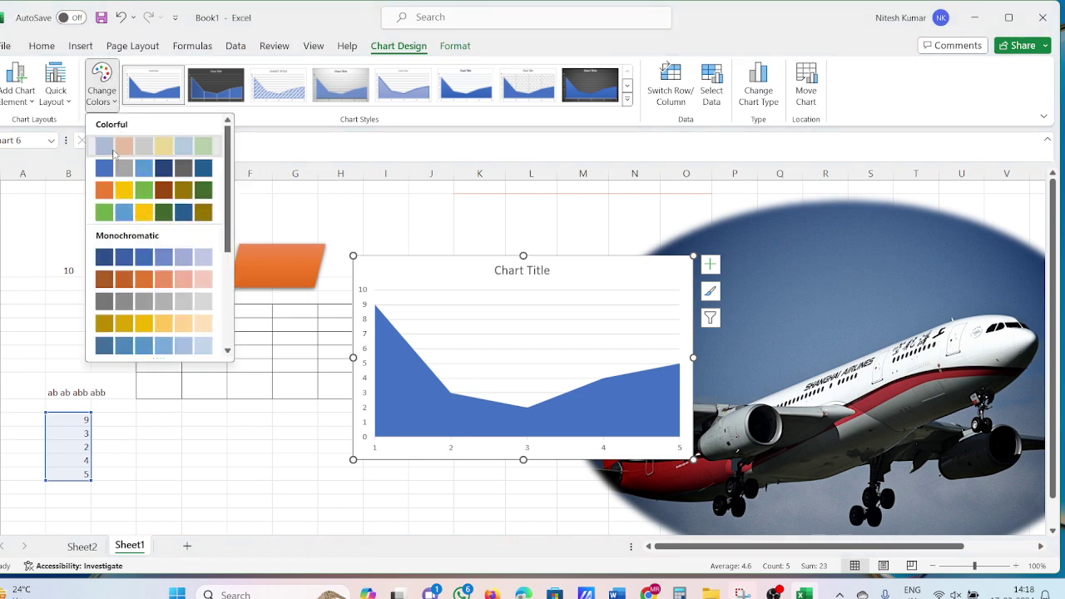
click(113, 153)
click(266, 268)
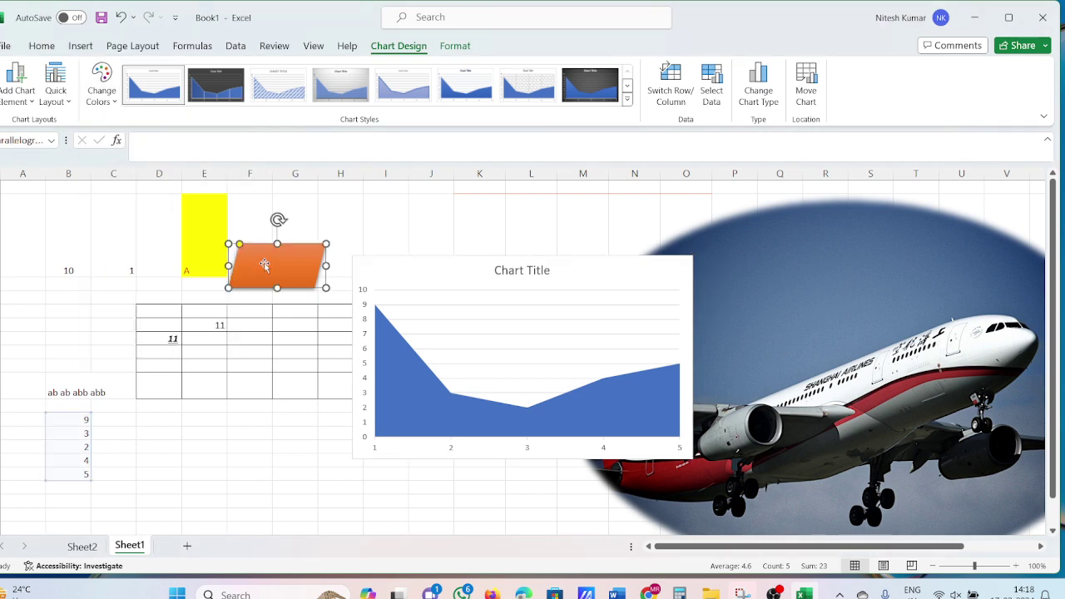
- View the slicer description, the text insertion tools and the page layout options
click(73, 49)
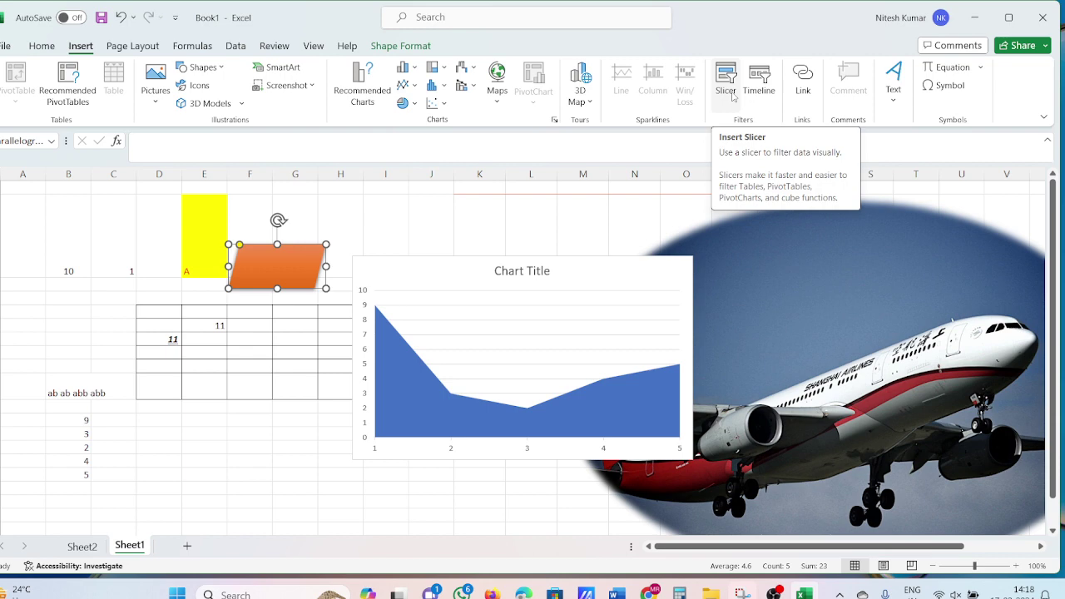
click(896, 104)
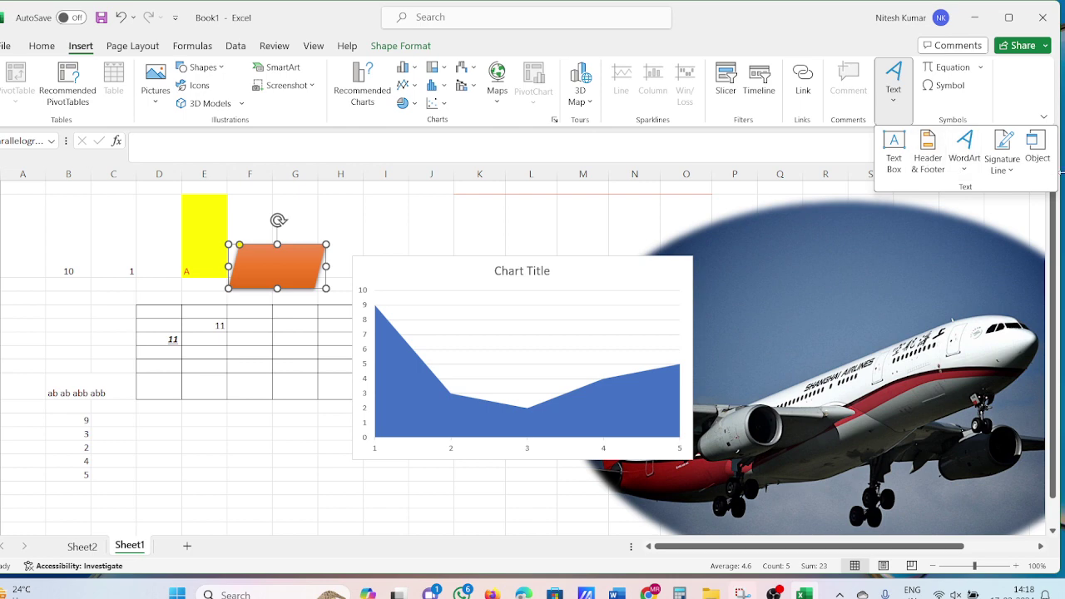
click(116, 45)
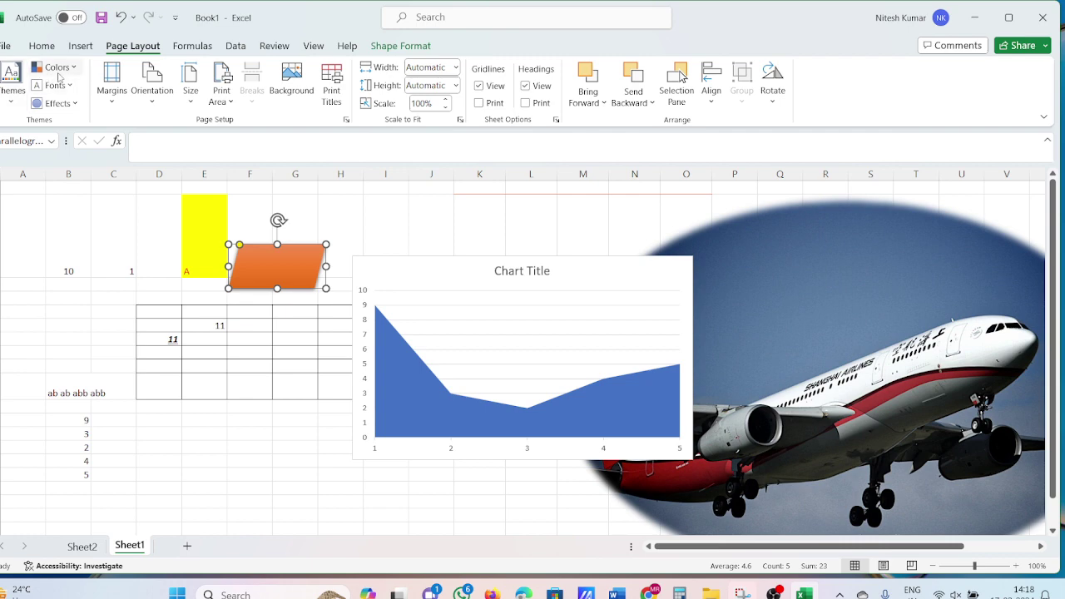
- Look through the available theme colour palettes and theme font sets
click(65, 72)
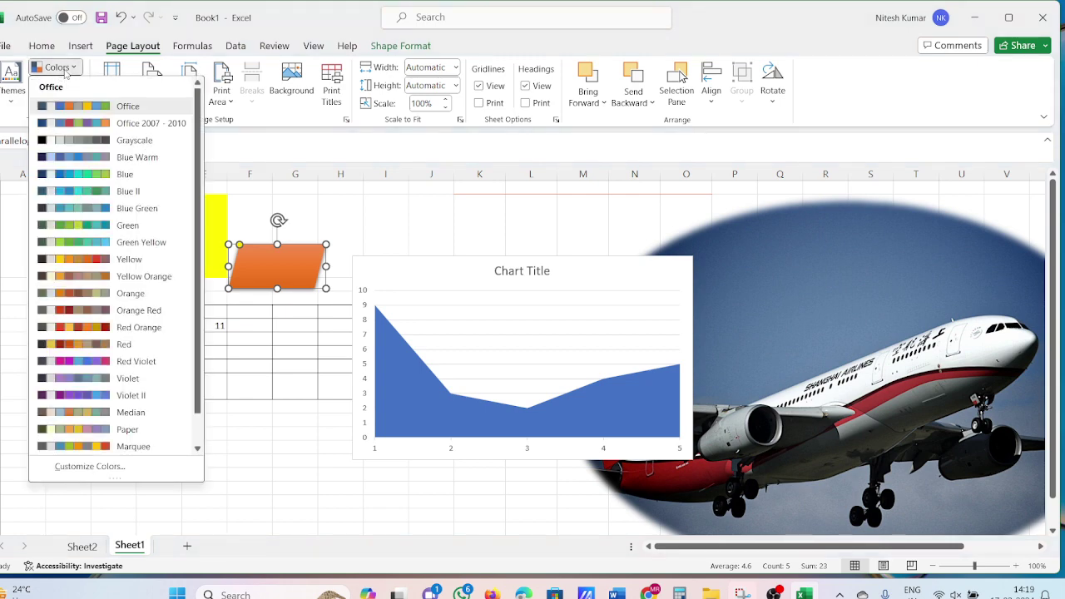
click(248, 131)
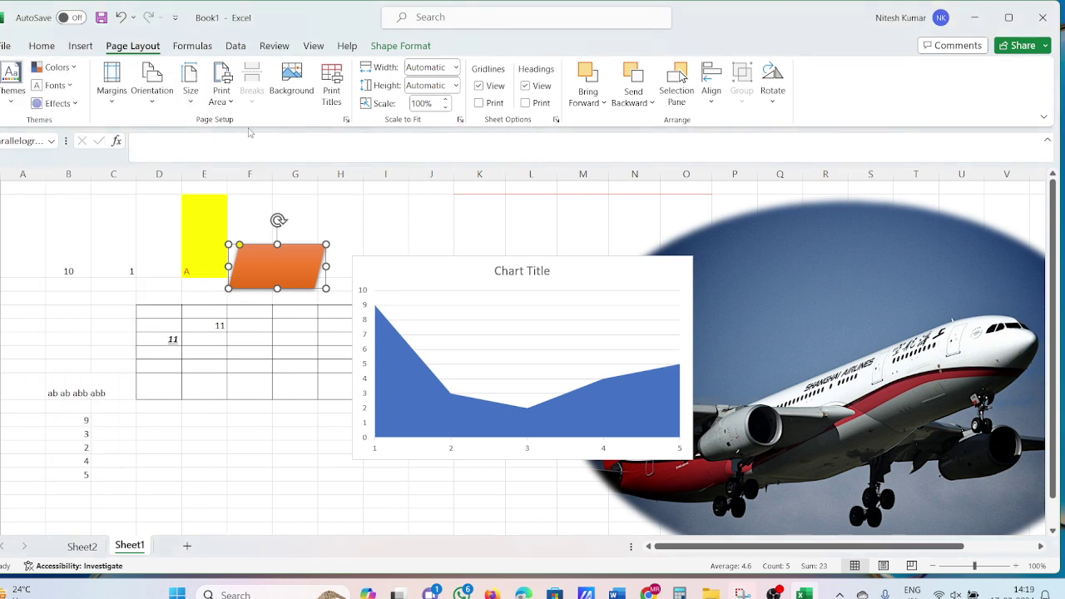
click(70, 86)
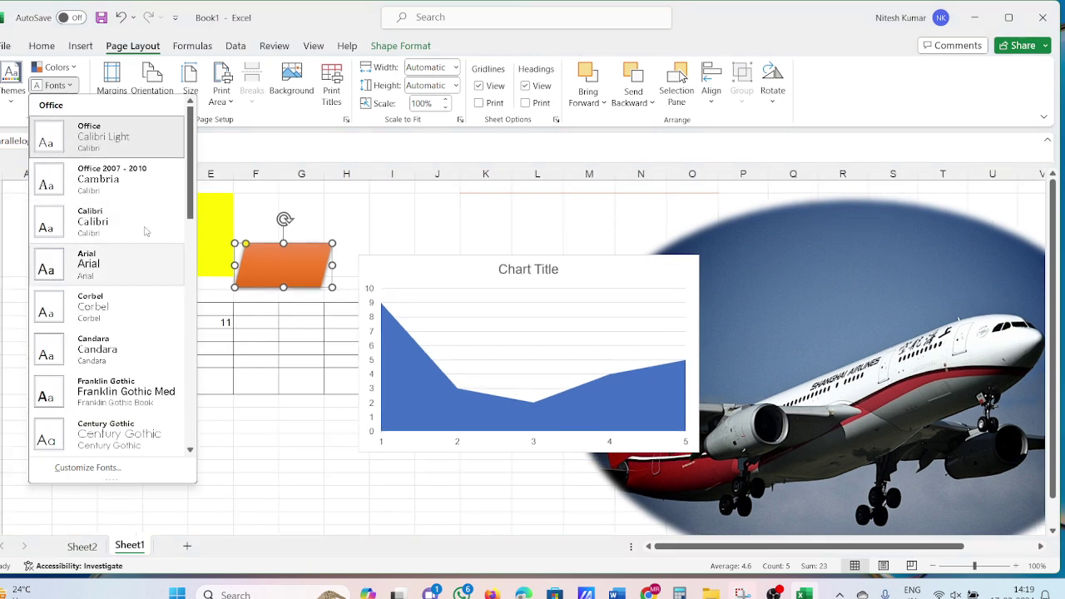
click(212, 169)
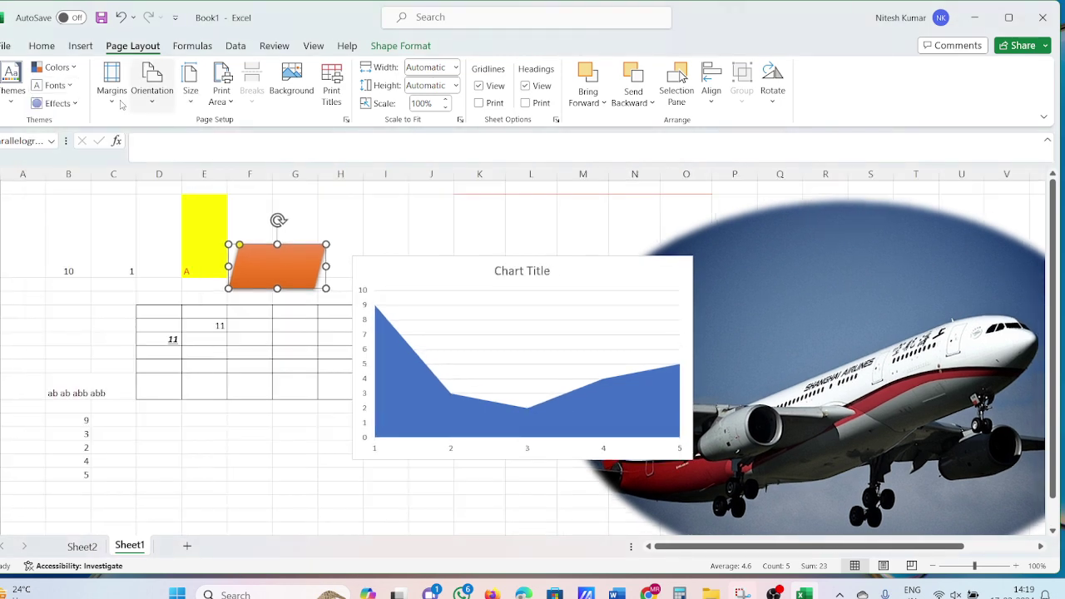
- Look through the preset page margins, page orientations and paper sizes
click(113, 93)
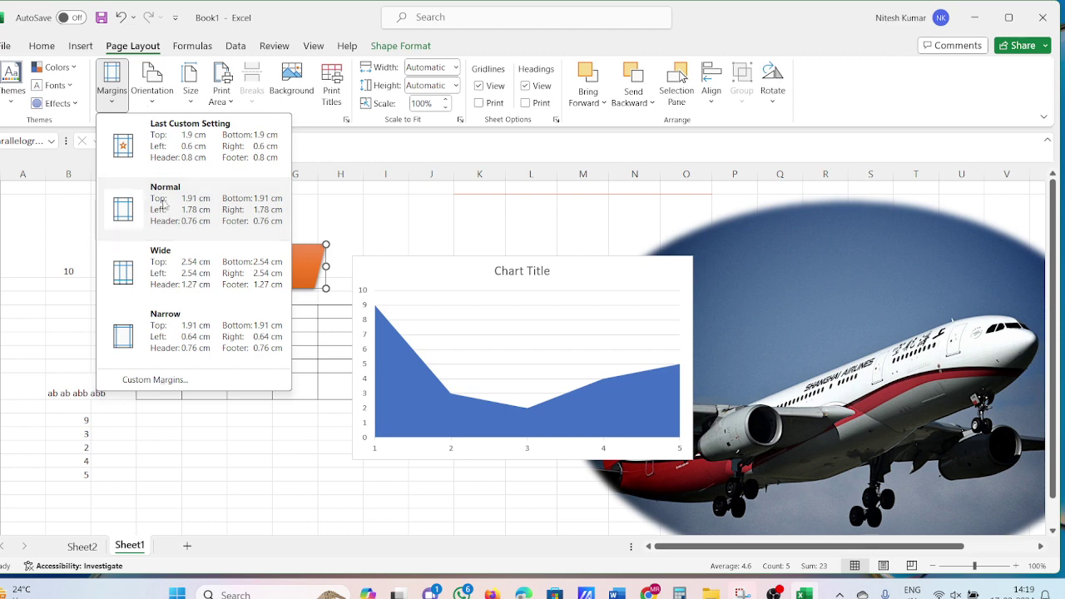
click(156, 107)
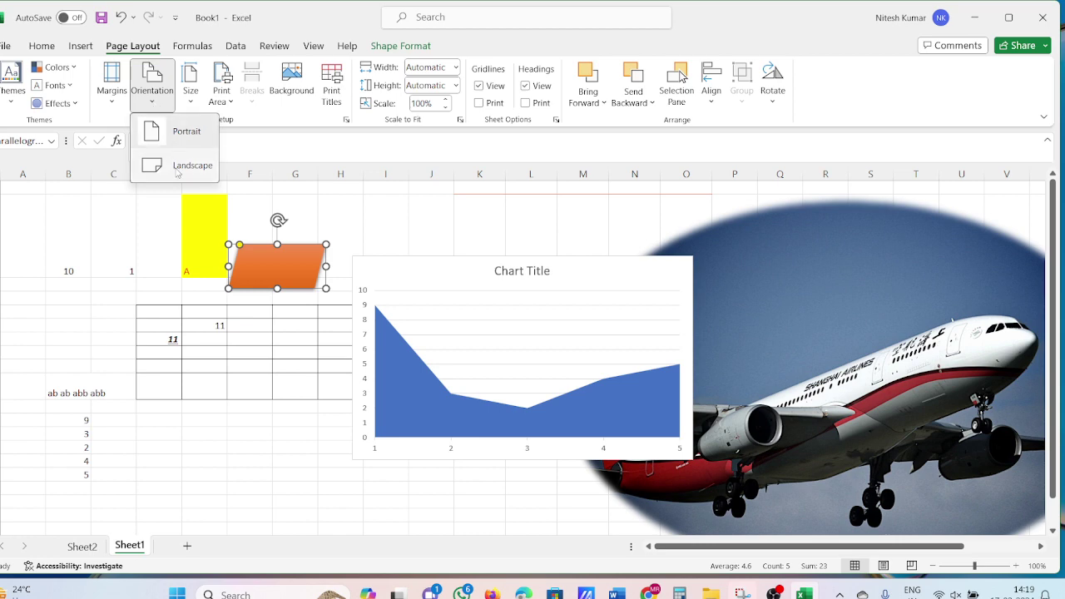
click(193, 101)
click(191, 104)
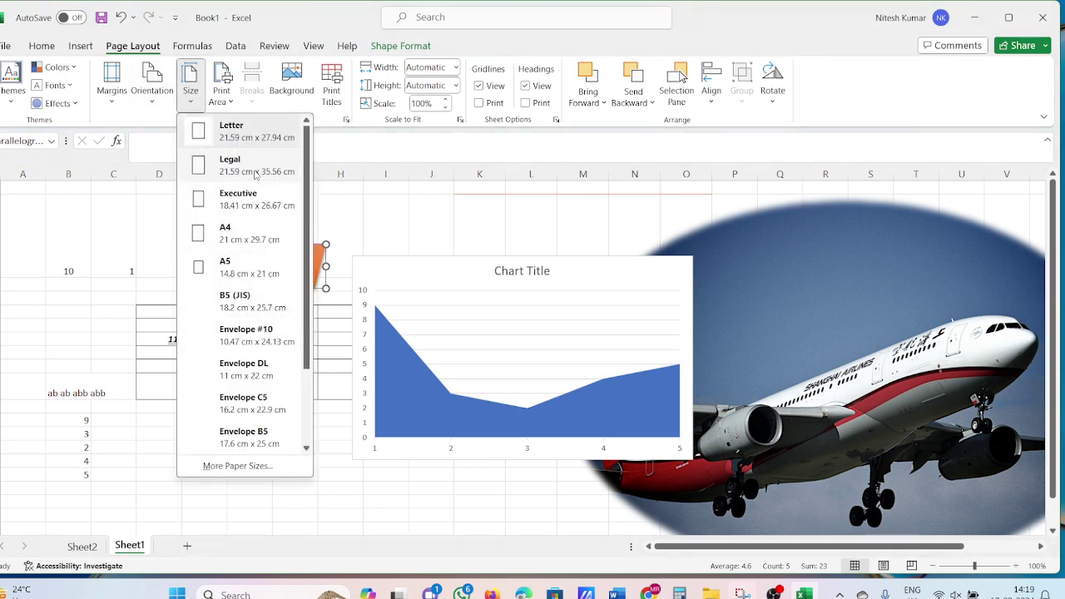
- Clear the sheet's print area and view the print area choices again
click(235, 97)
click(232, 99)
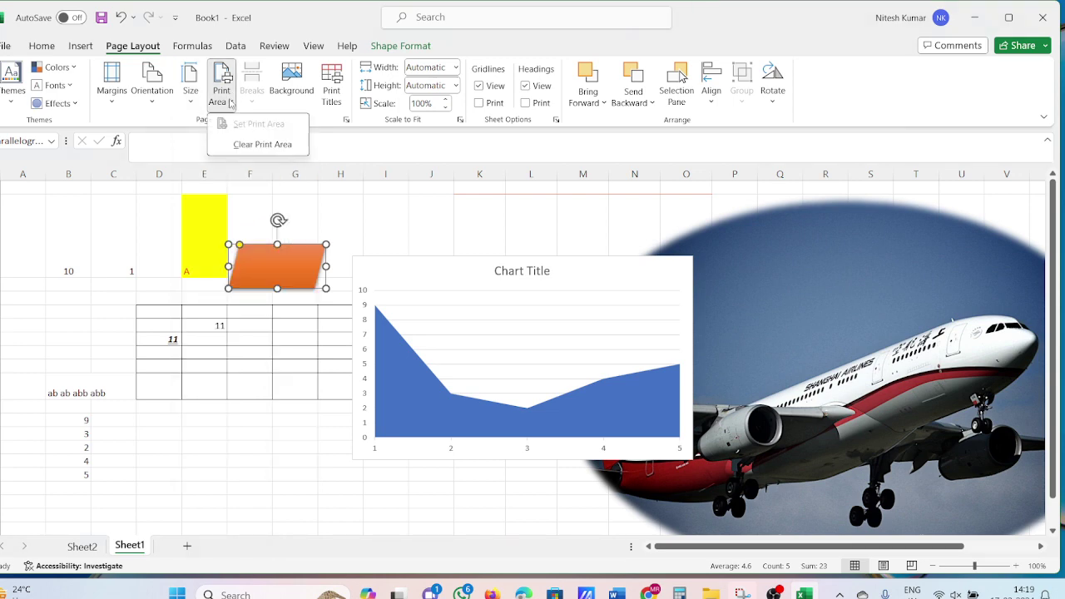
click(237, 146)
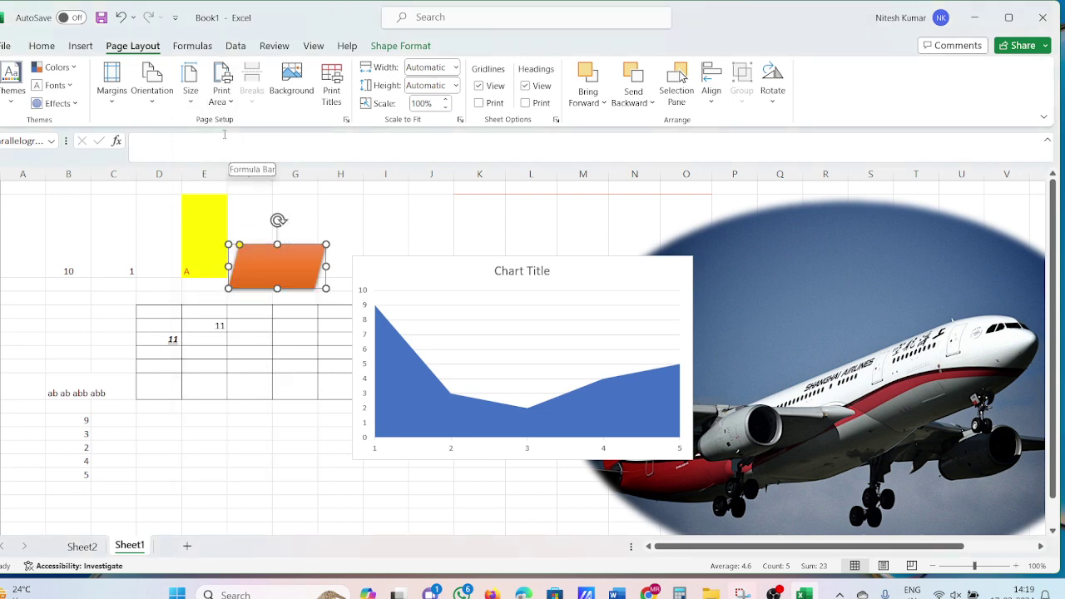
click(221, 93)
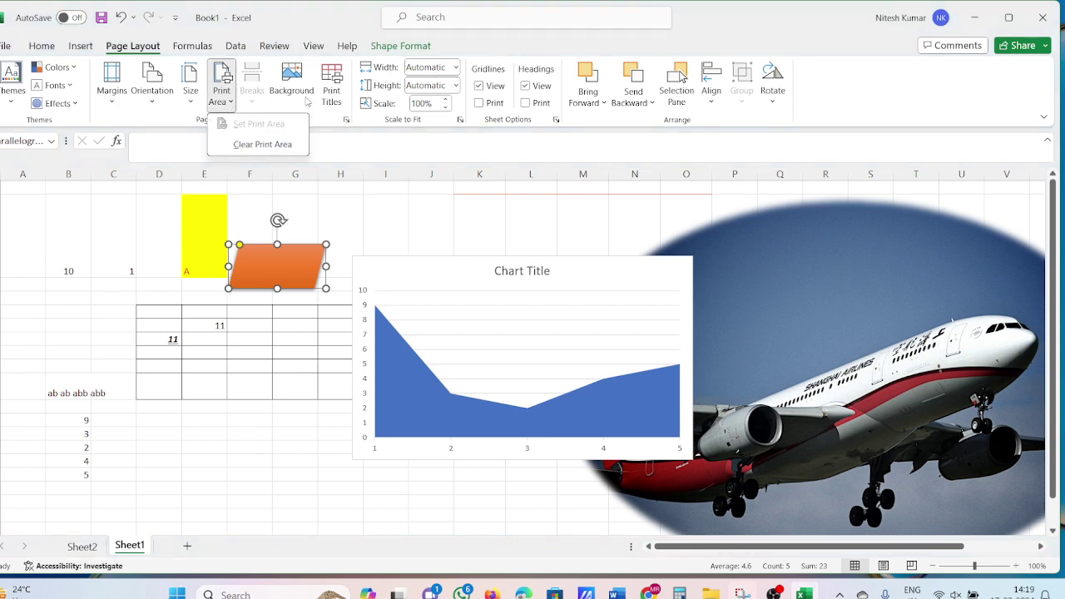
- View the picture sources for a sheet background and the page setup settings for print titles
click(305, 98)
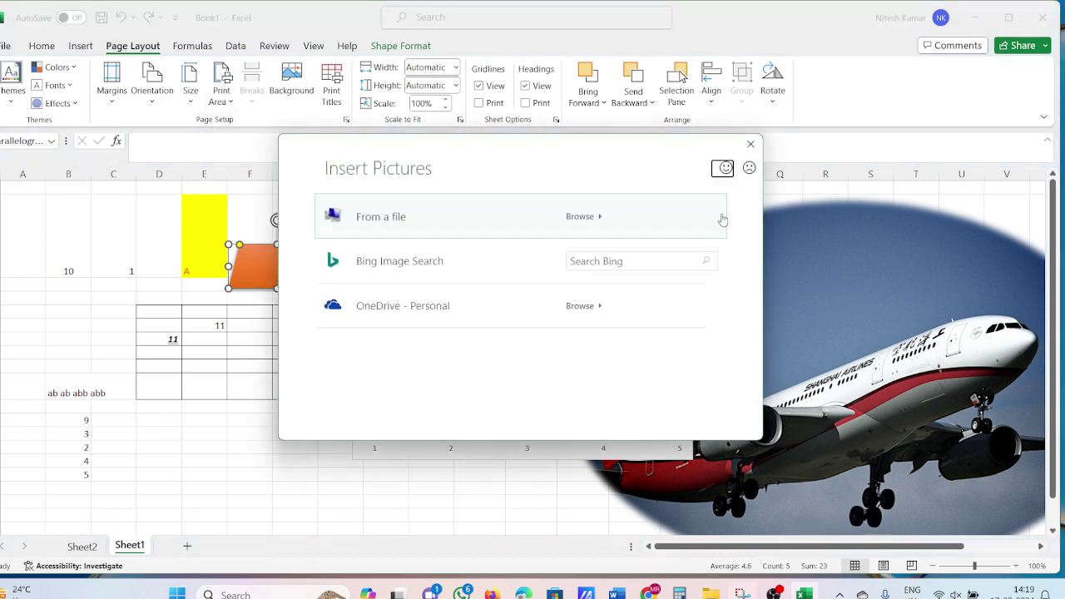
click(751, 144)
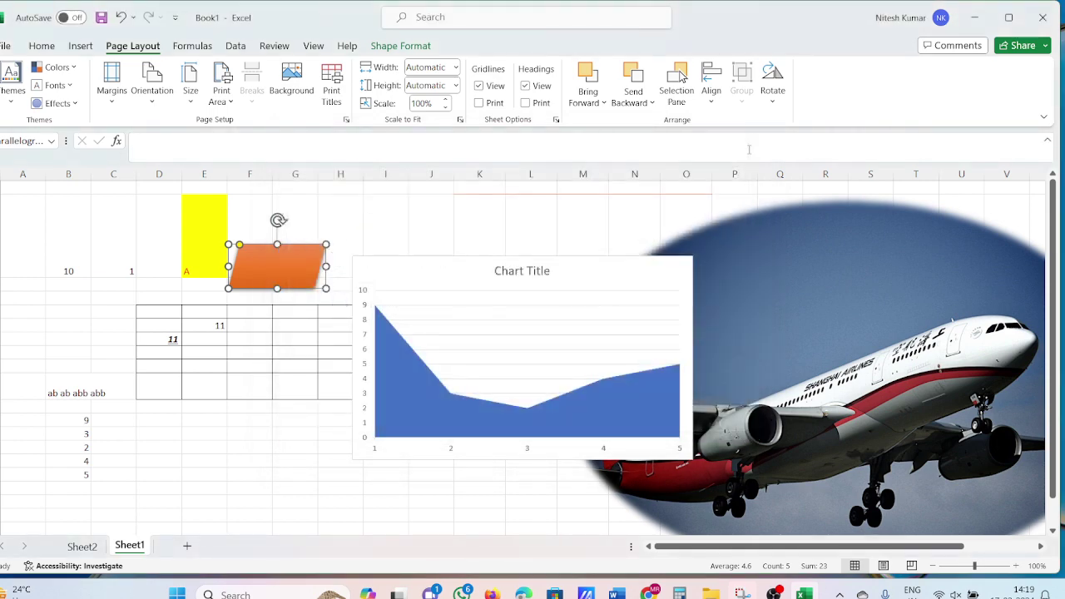
click(331, 96)
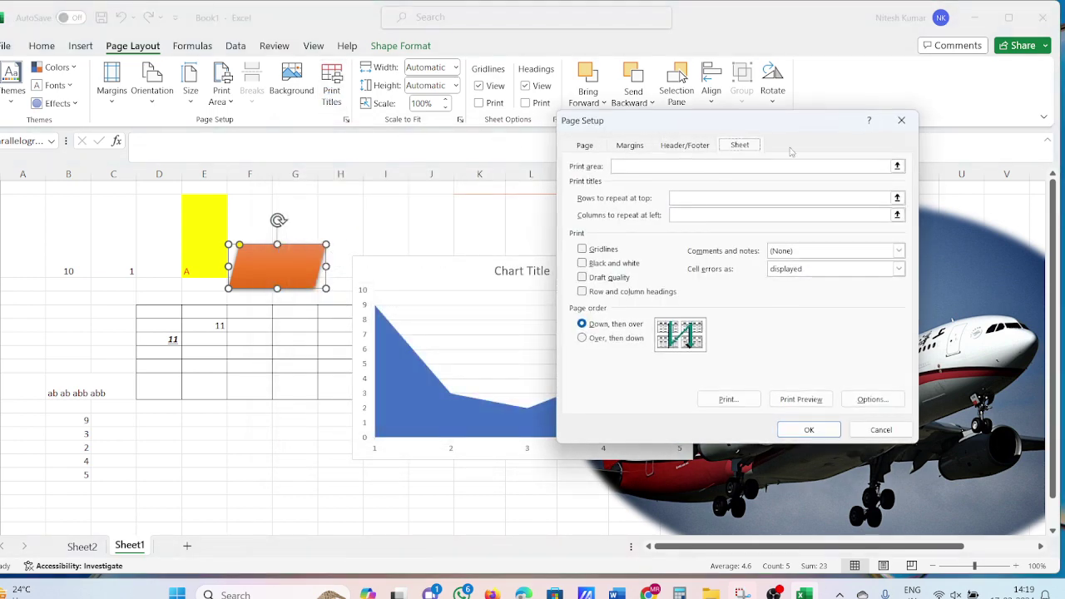
click(902, 120)
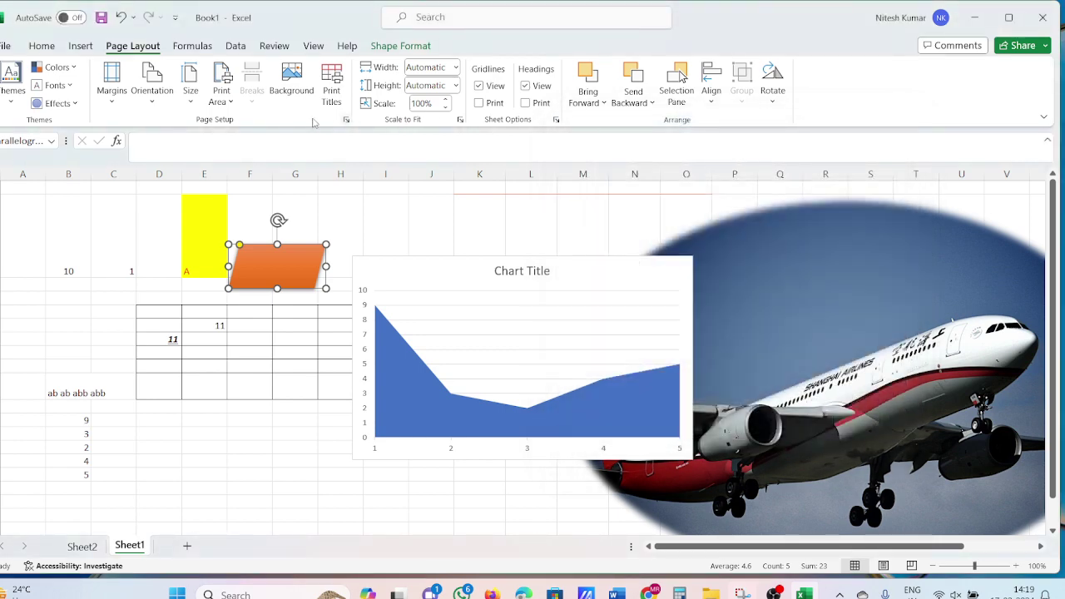
- View the page-width choices, try a print scale of 40% and restore it to 100%
click(456, 68)
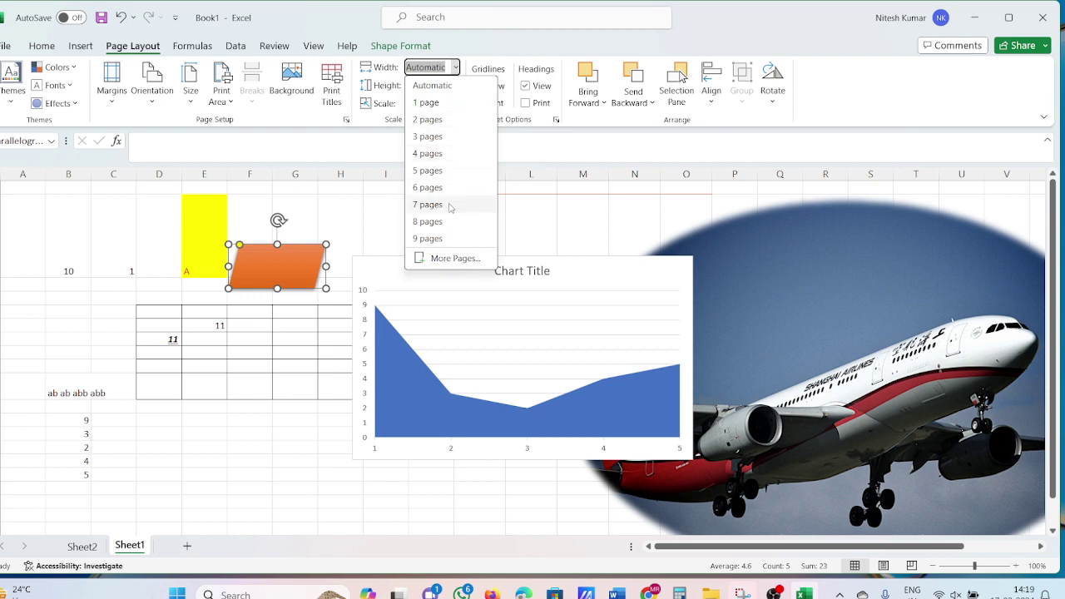
click(381, 123)
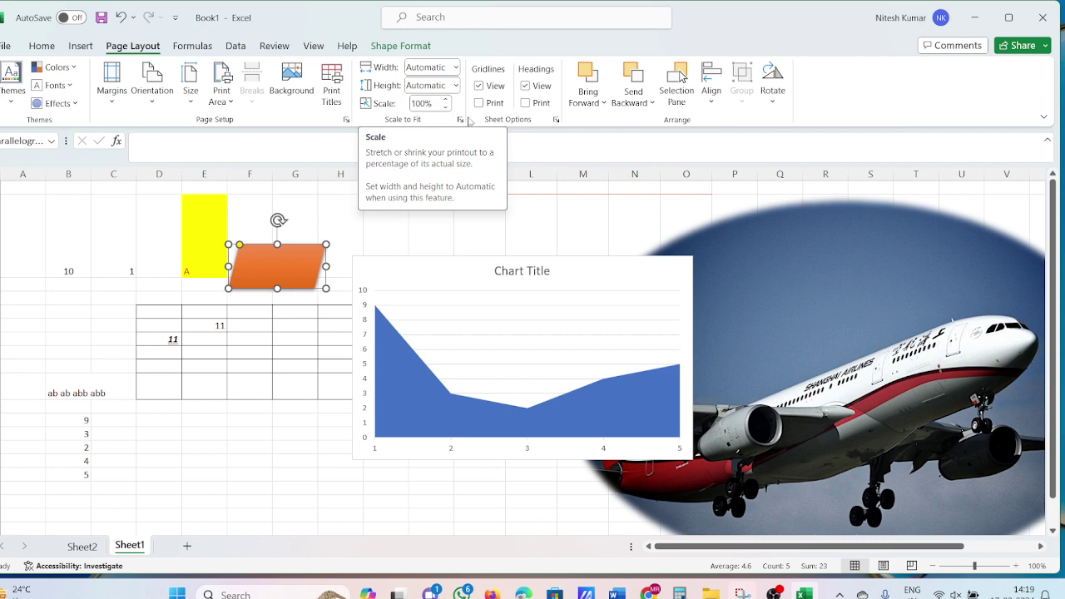
click(426, 103)
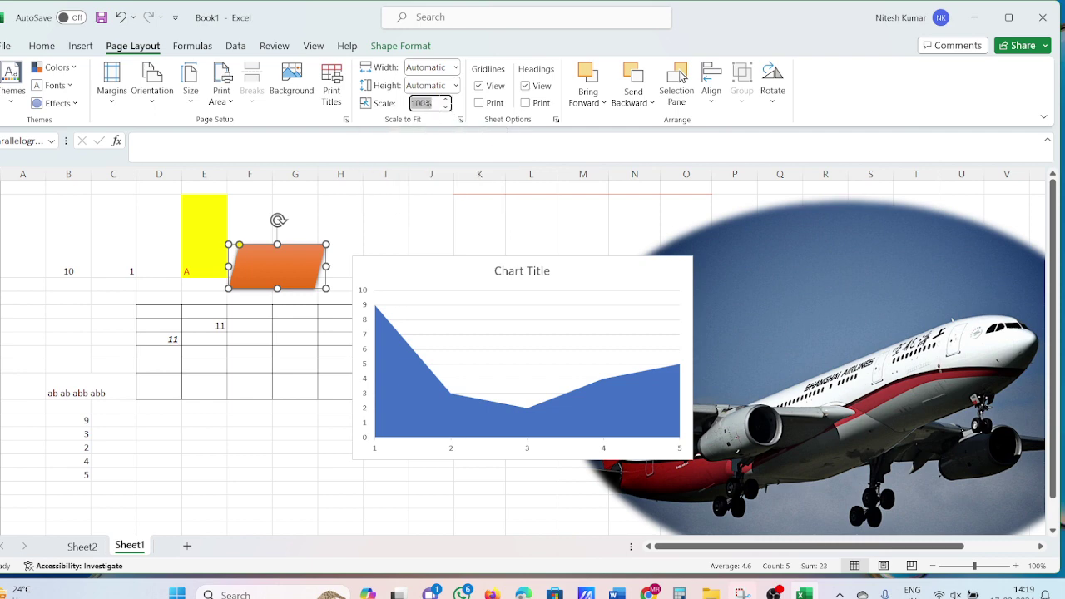
text(40)
key(Return)
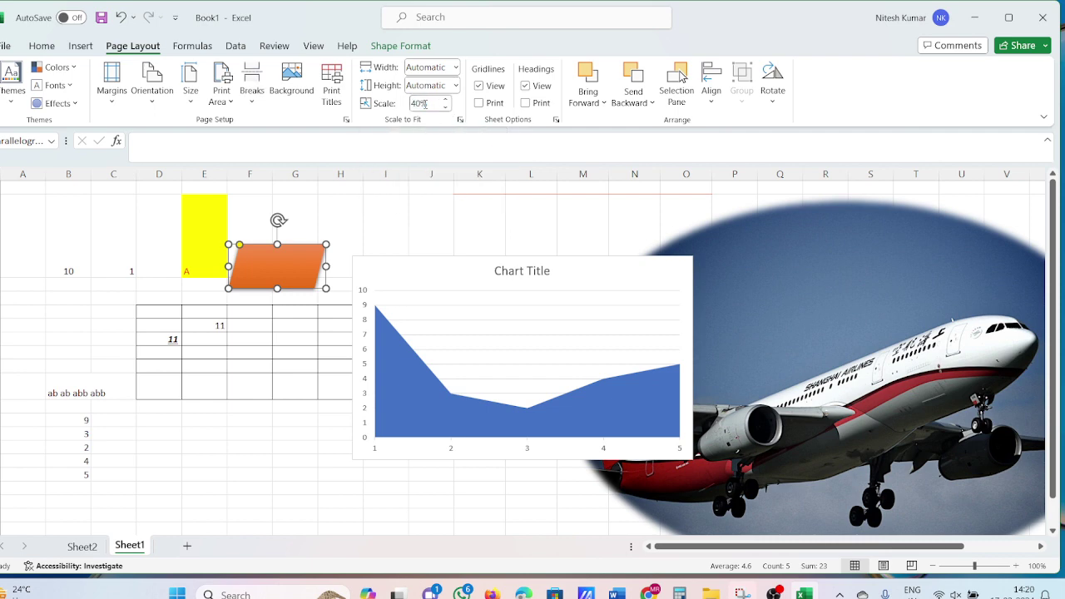
click(425, 104)
text(100)
key(Return)
click(431, 228)
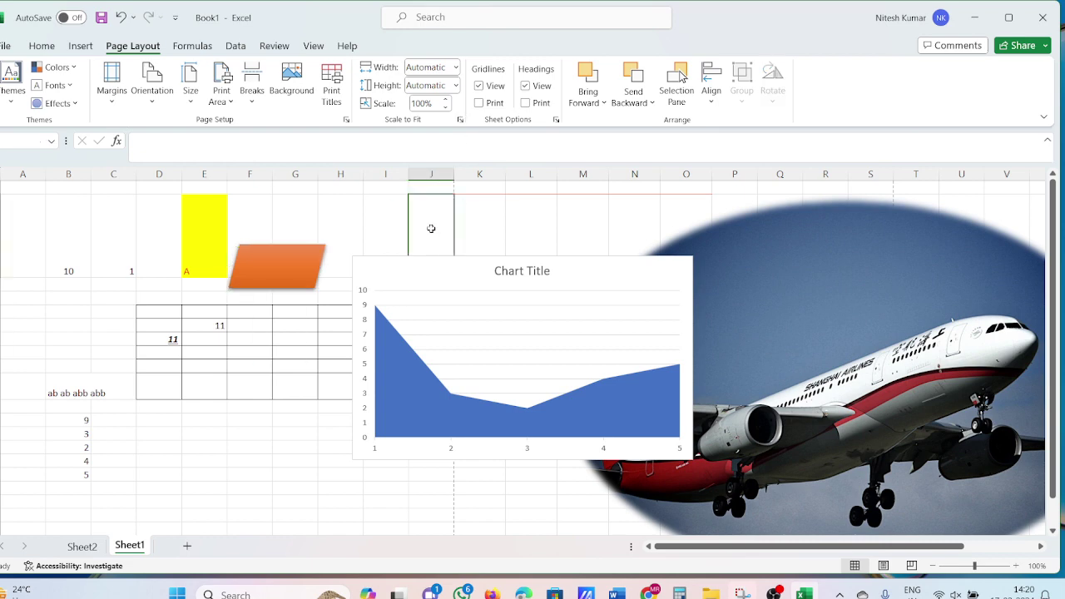
click(396, 236)
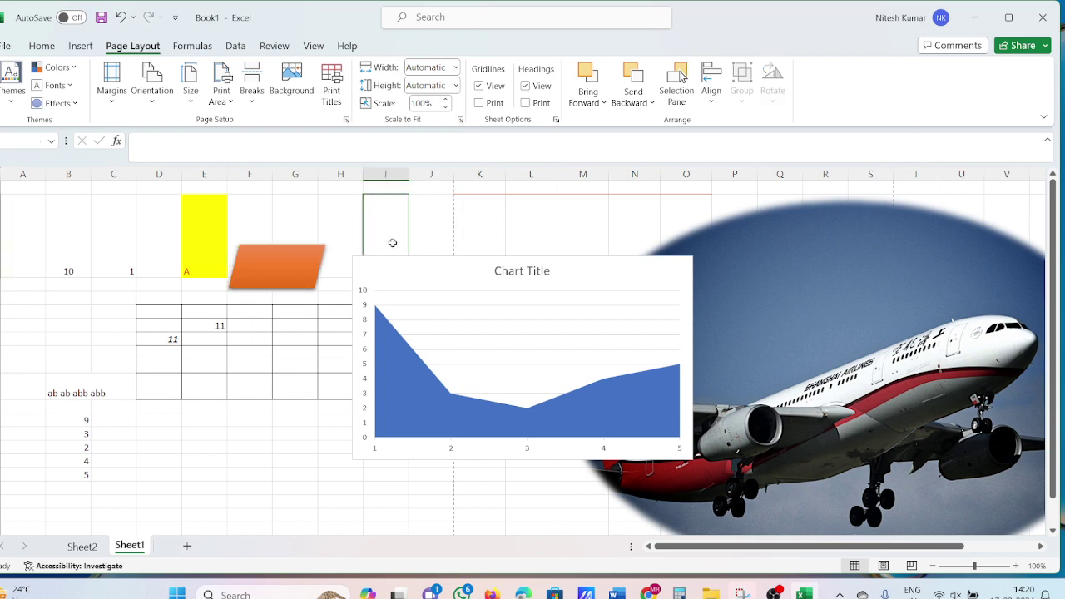
- Hide and show the worksheet gridlines, and switch the row and column headings off and on repeatedly
click(481, 92)
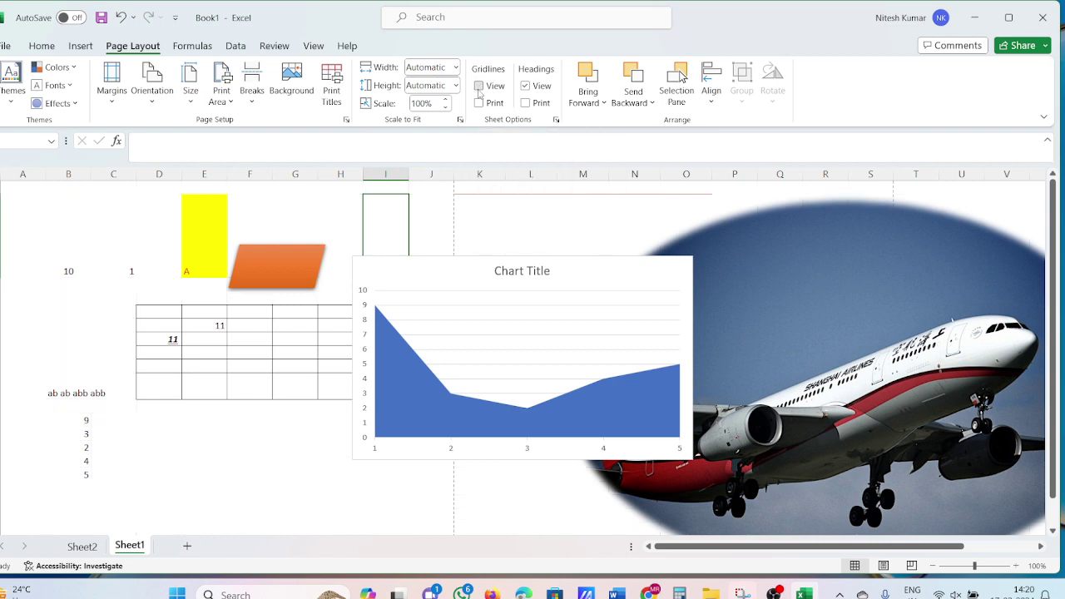
click(479, 87)
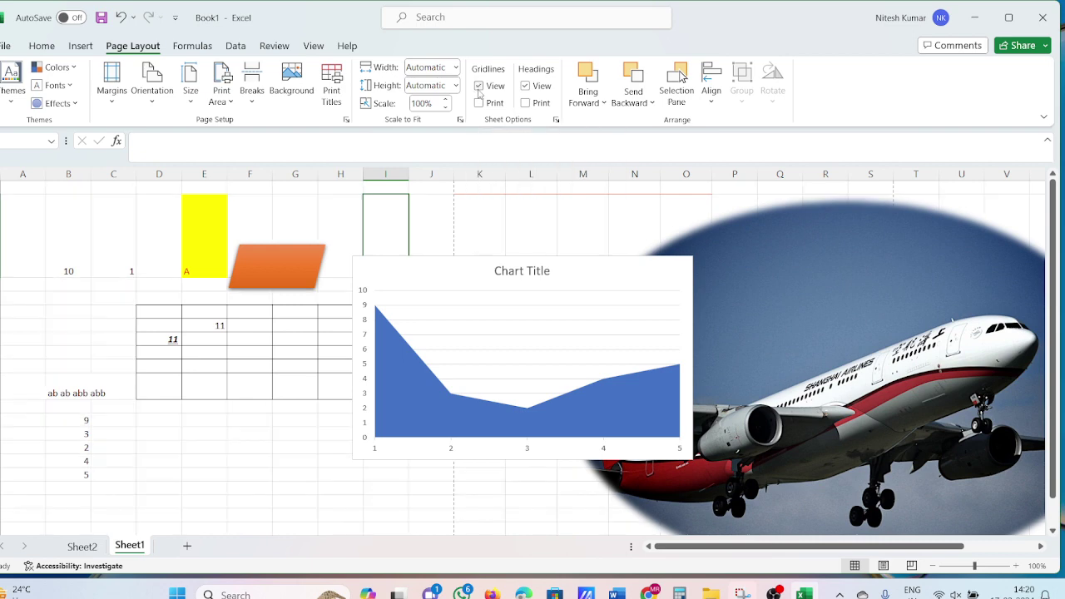
click(525, 87)
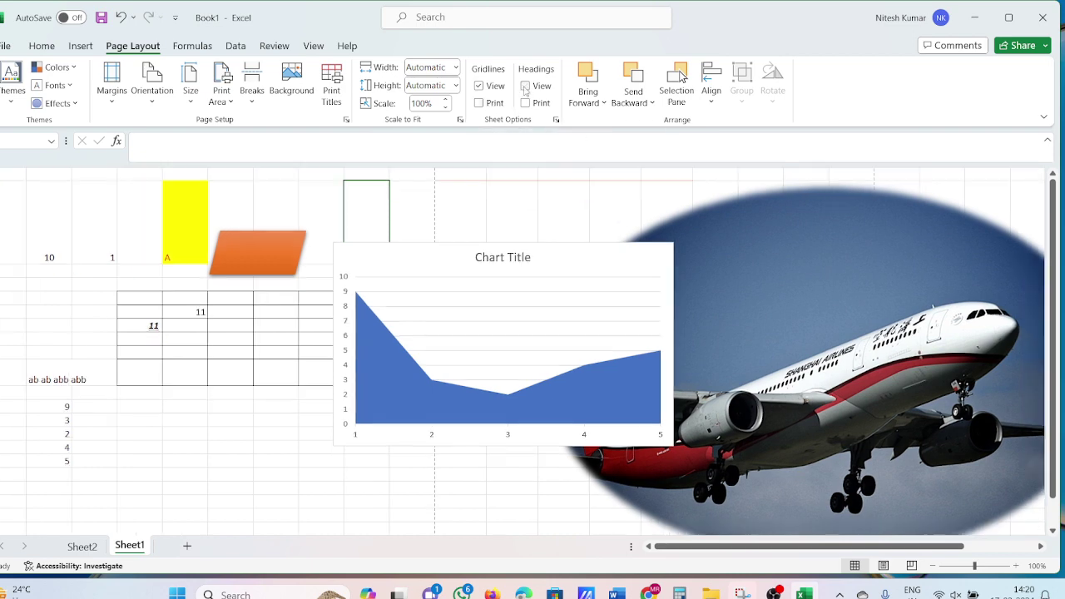
click(525, 87)
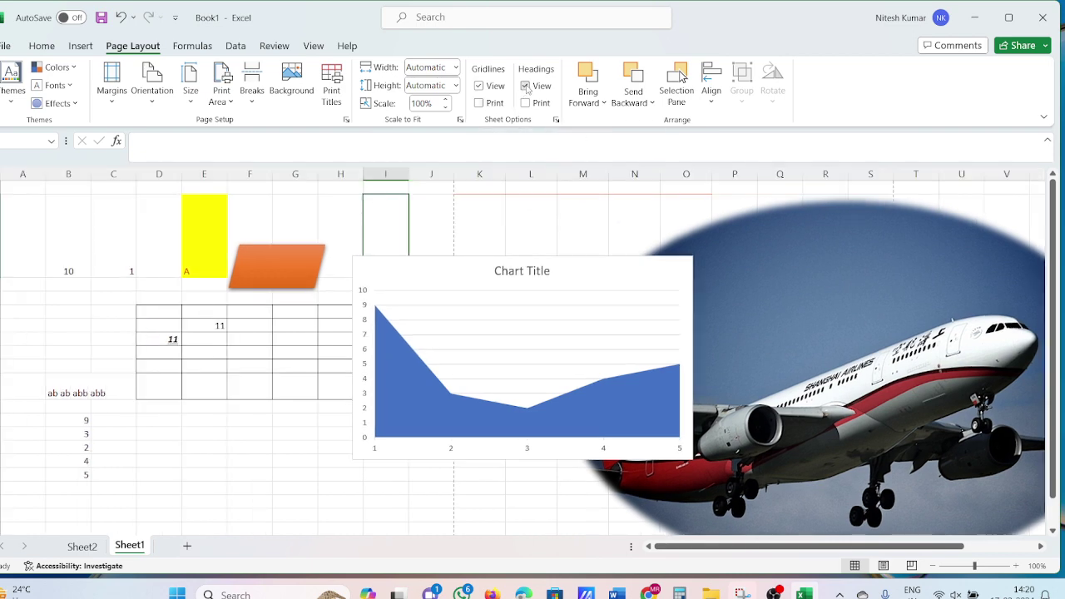
click(525, 87)
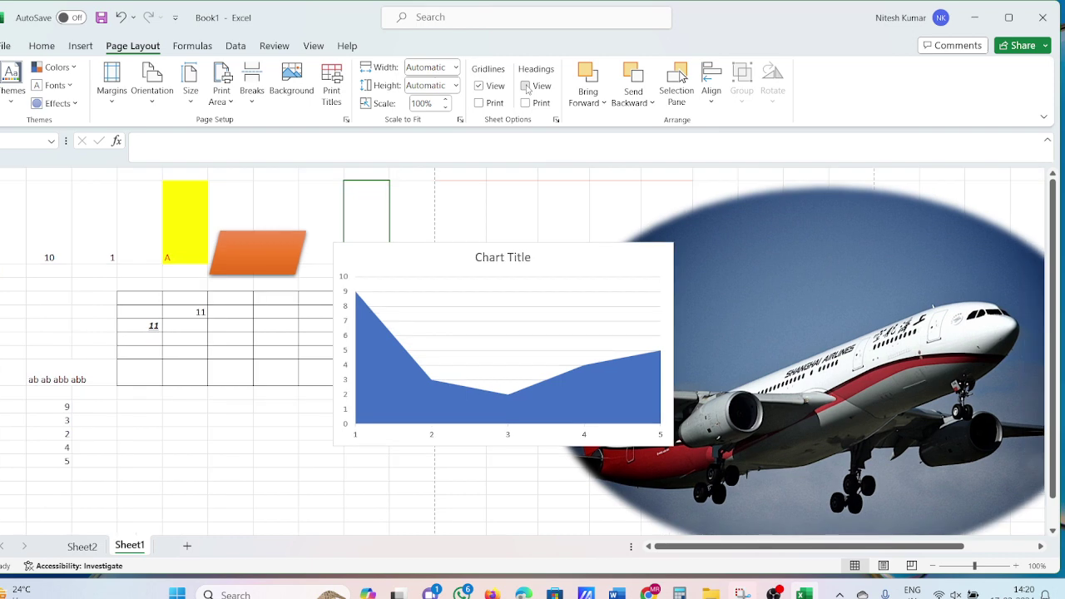
click(525, 86)
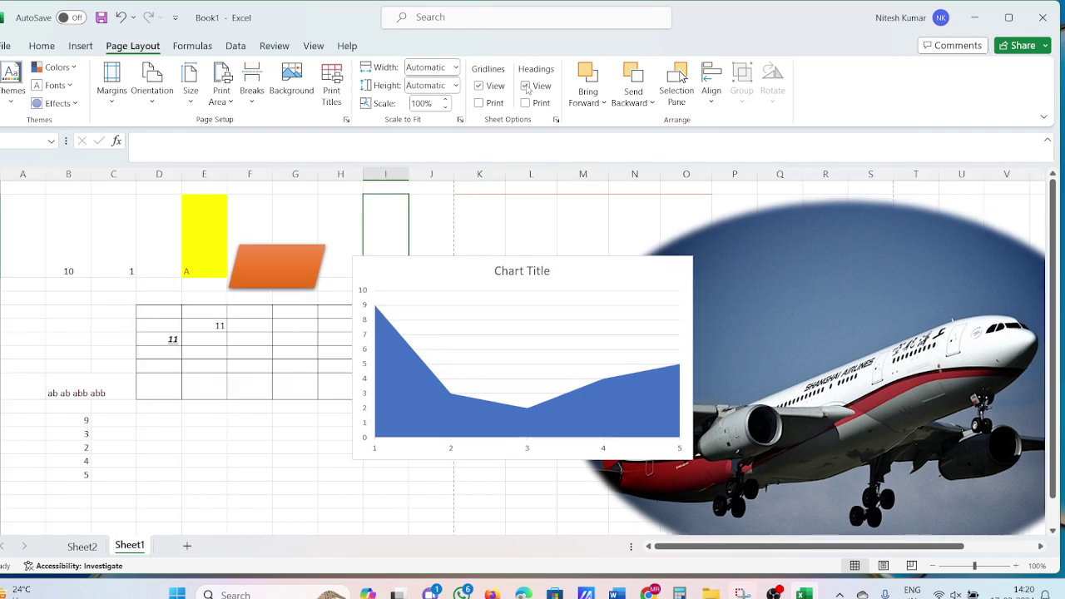
click(525, 87)
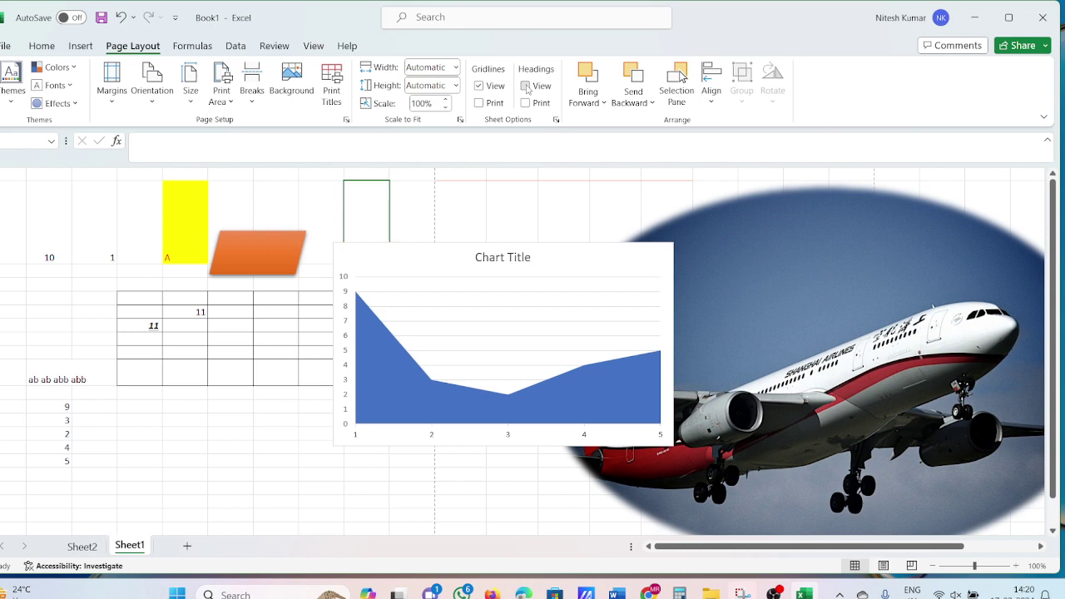
click(525, 87)
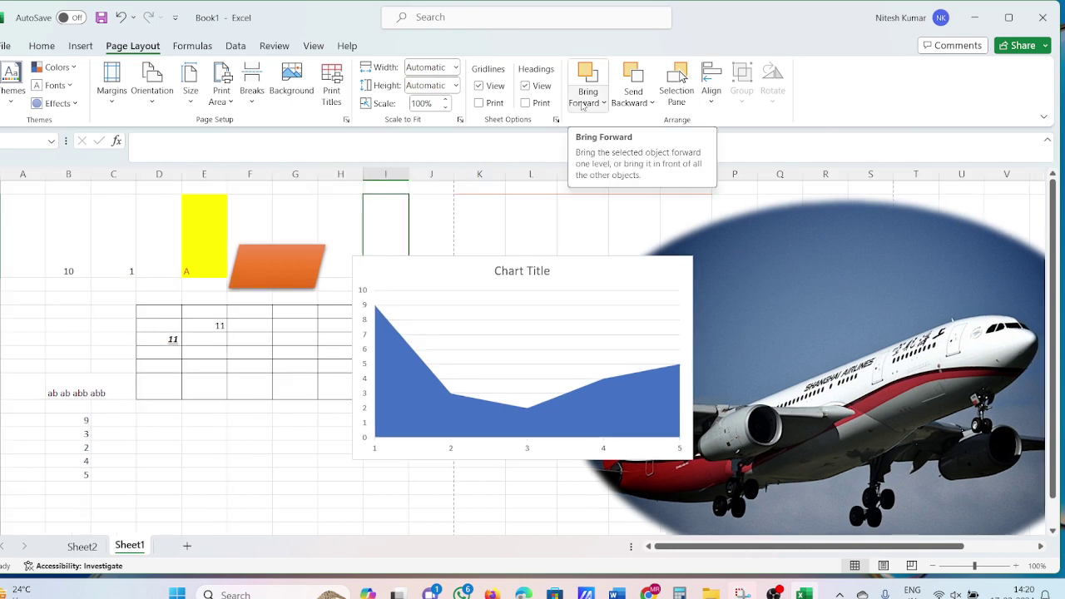
- Bring the airplane picture forward one level and move it behind the area chart, spanning about columns G to S
click(584, 309)
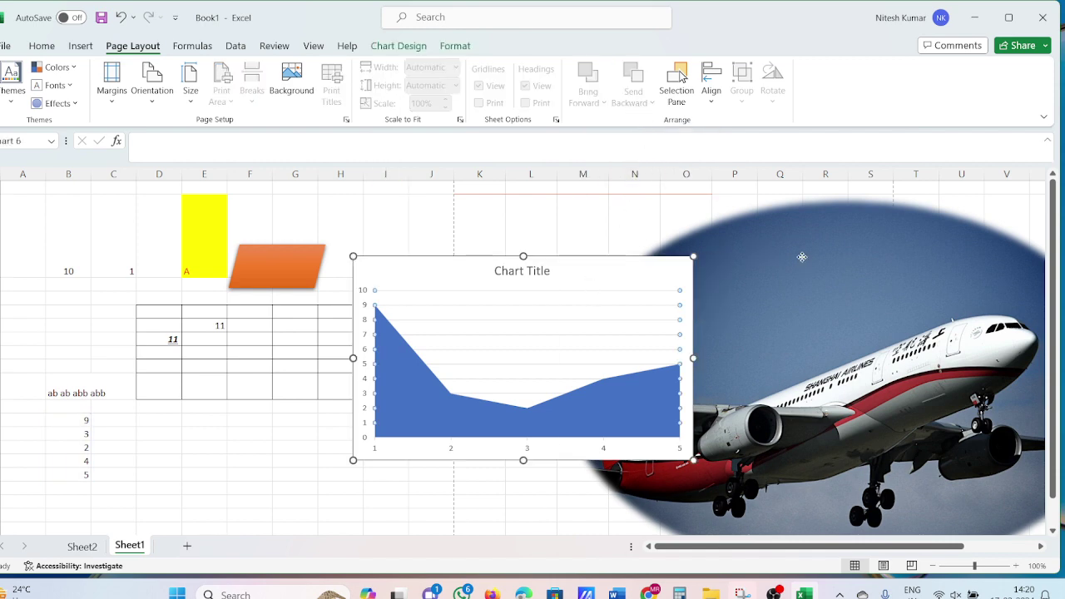
click(726, 254)
click(604, 103)
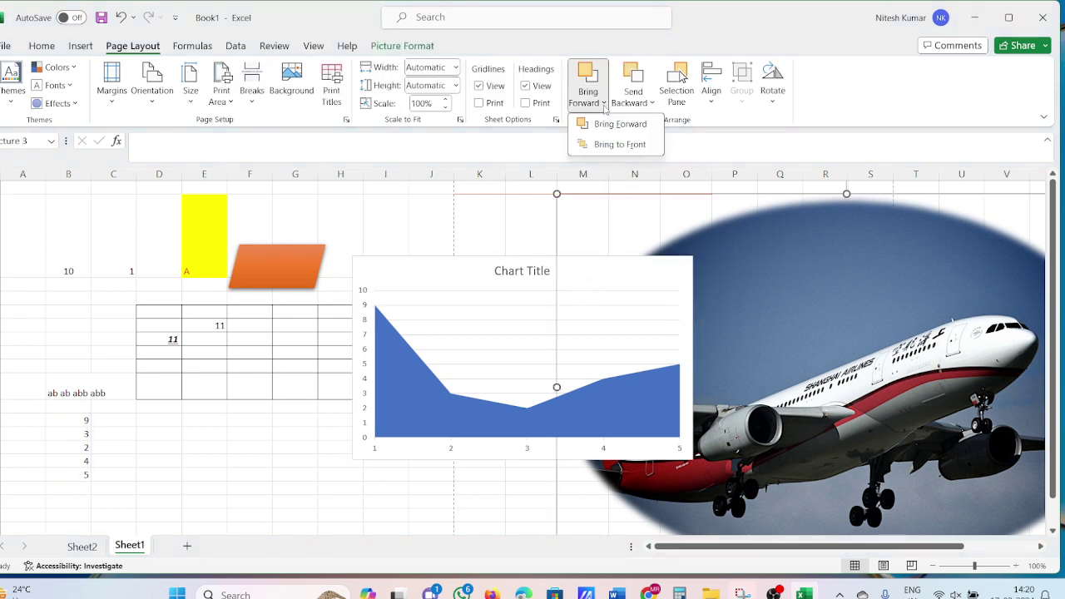
click(605, 122)
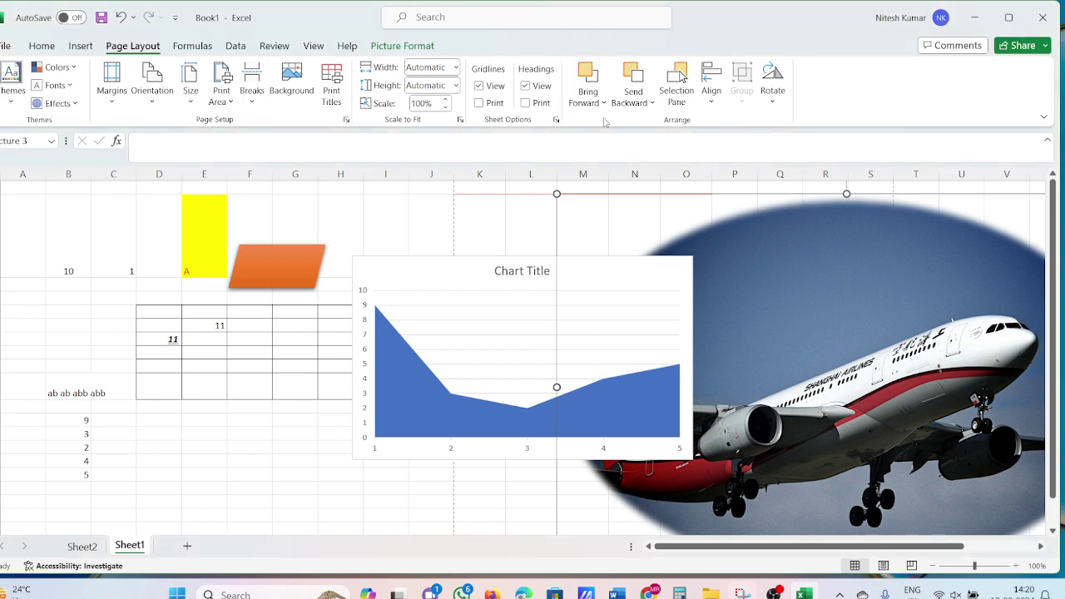
click(782, 285)
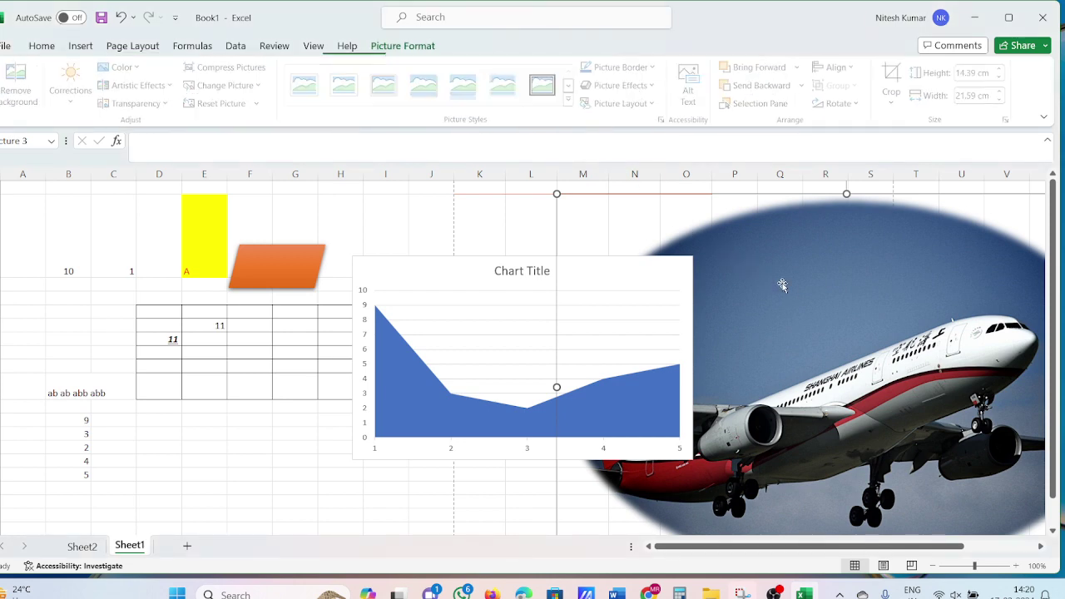
drag(783, 285, 549, 311)
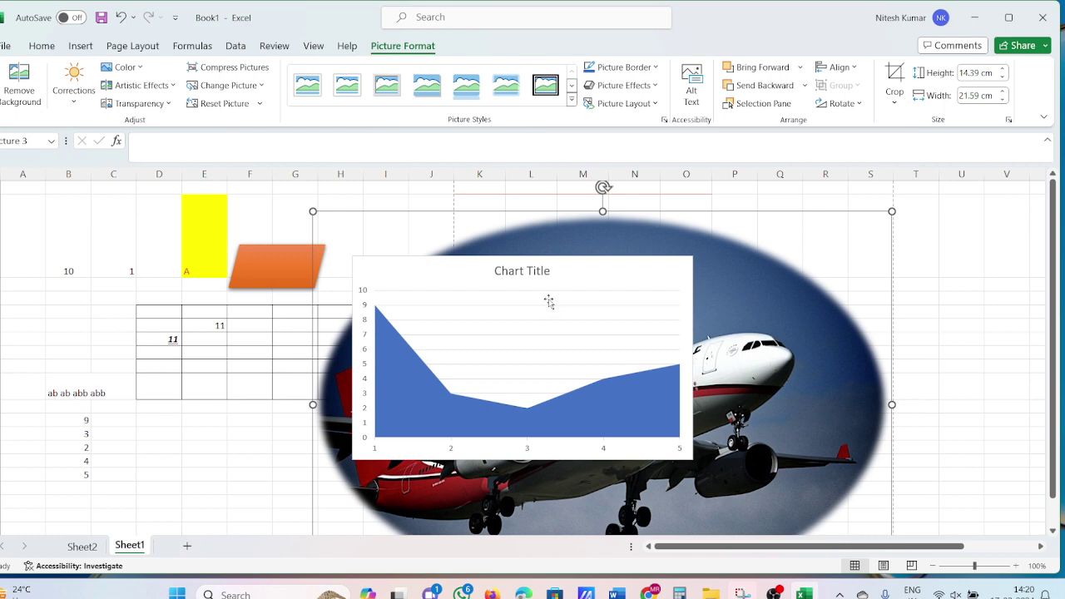
- Move the area chart off the airplane picture to about columns A to H, and select the blank chart underneath
click(549, 308)
drag(591, 263, 204, 235)
click(926, 338)
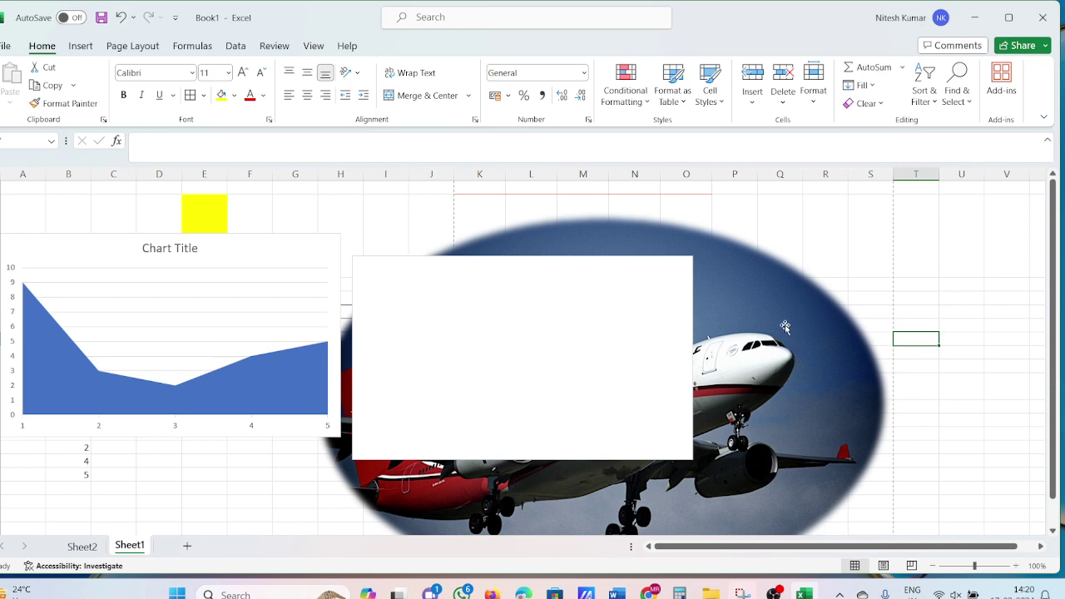
click(567, 319)
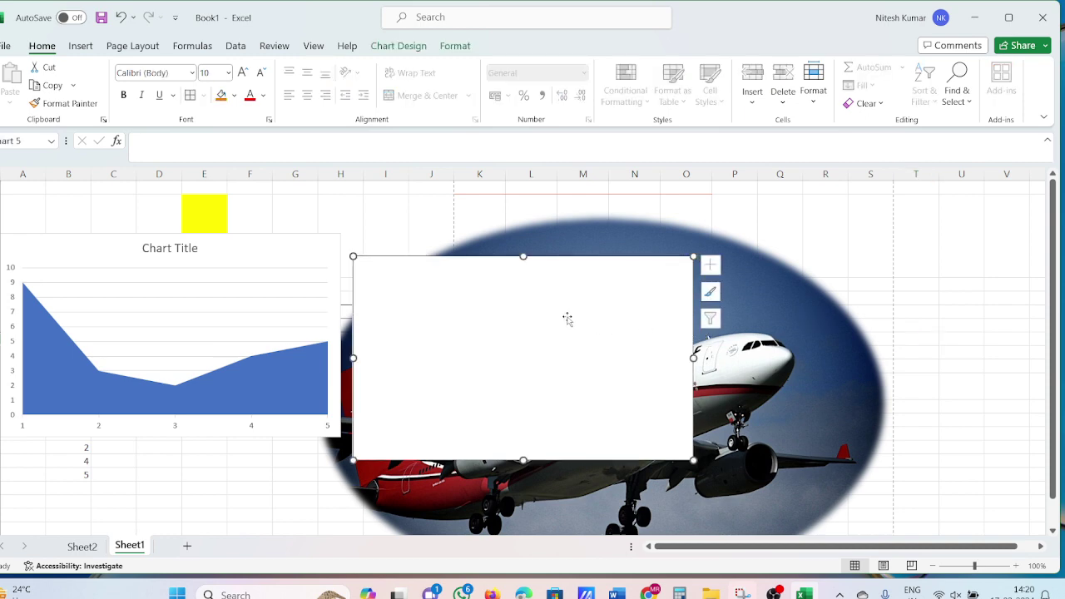
- Delete the blank chart and insert the tree-lined avenue picture from the Autumn category of the online pictures
key(Delete)
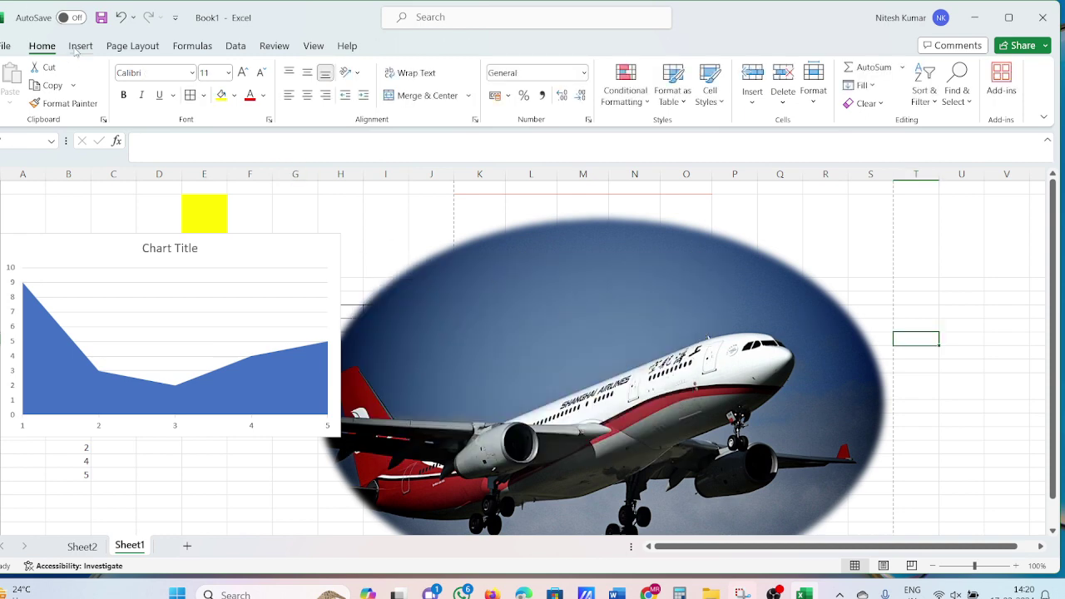
click(78, 48)
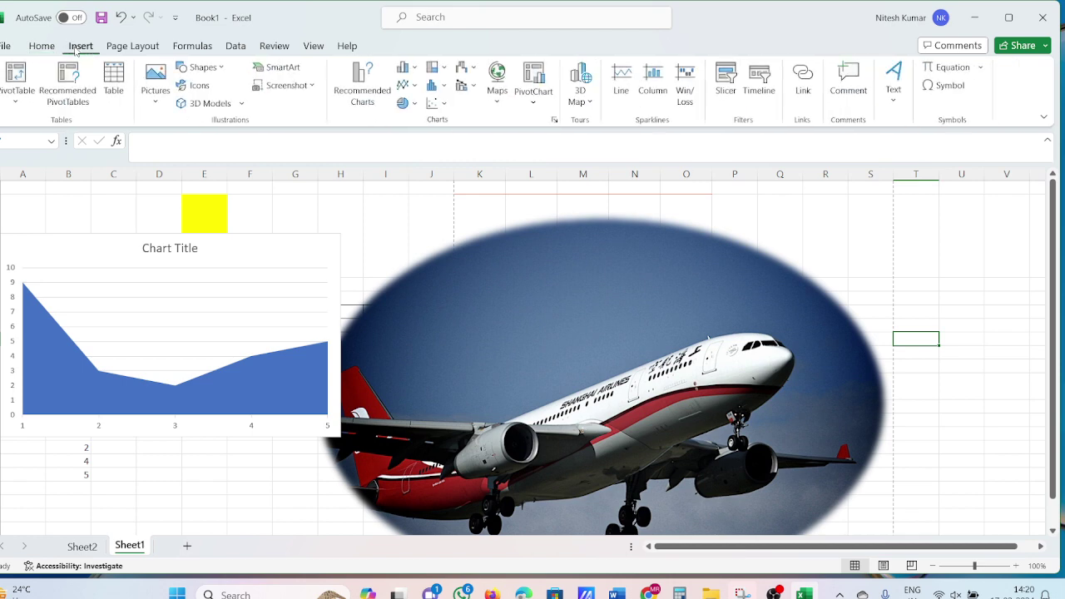
click(158, 97)
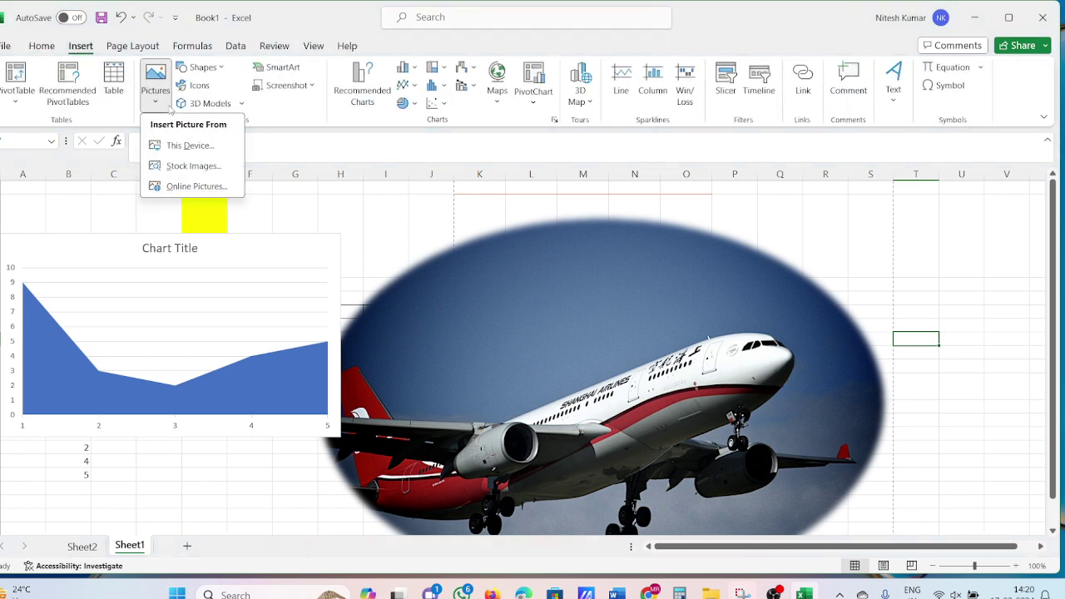
click(193, 187)
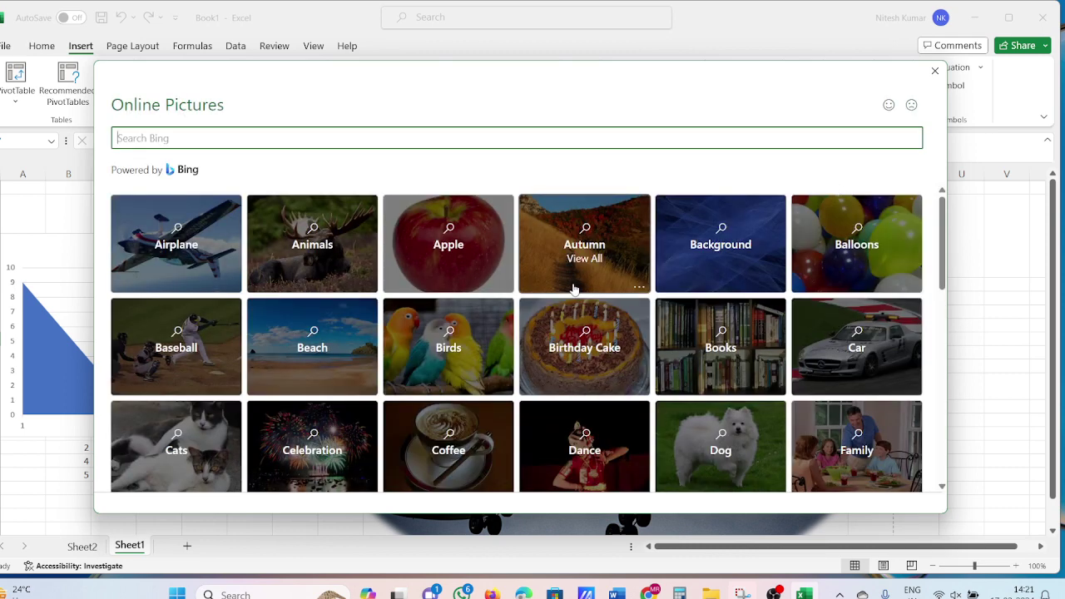
click(575, 289)
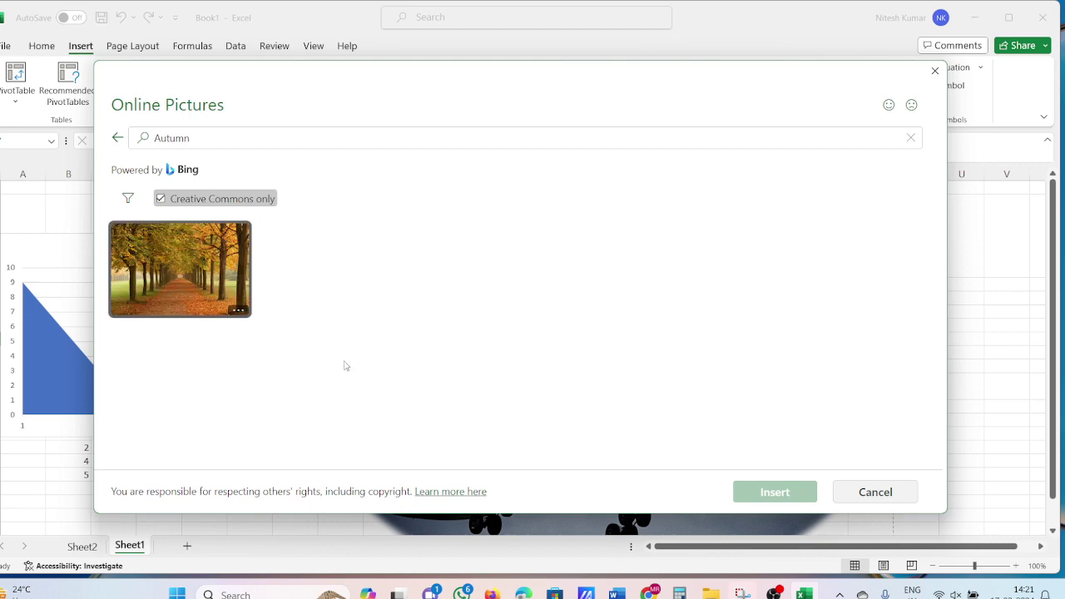
click(130, 289)
click(780, 498)
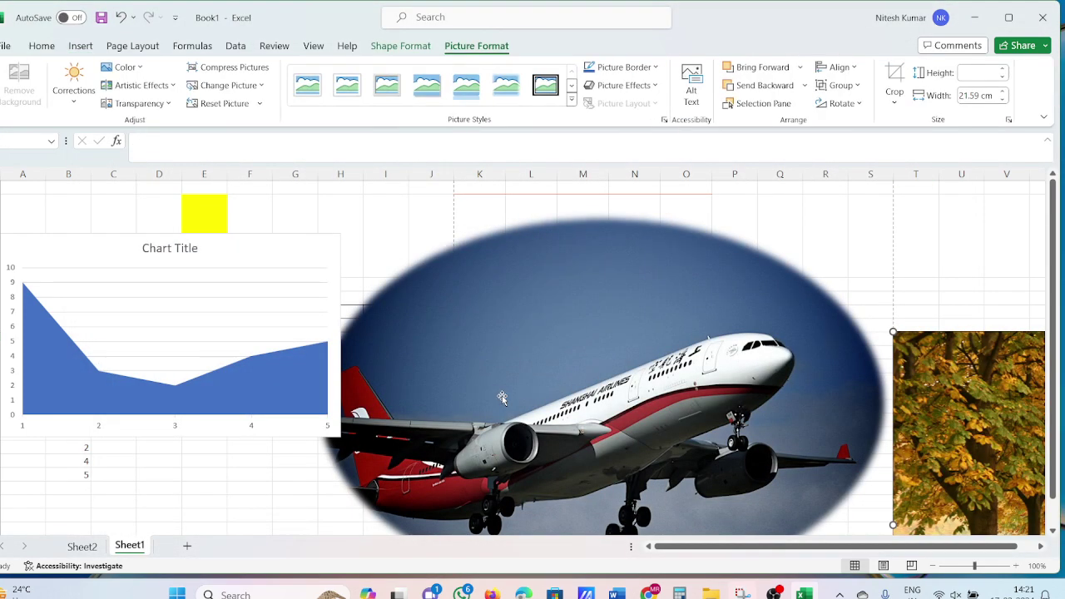
- Move the autumn picture over the airplane picture, starting at about column K, and bring it to the front
drag(963, 443, 570, 362)
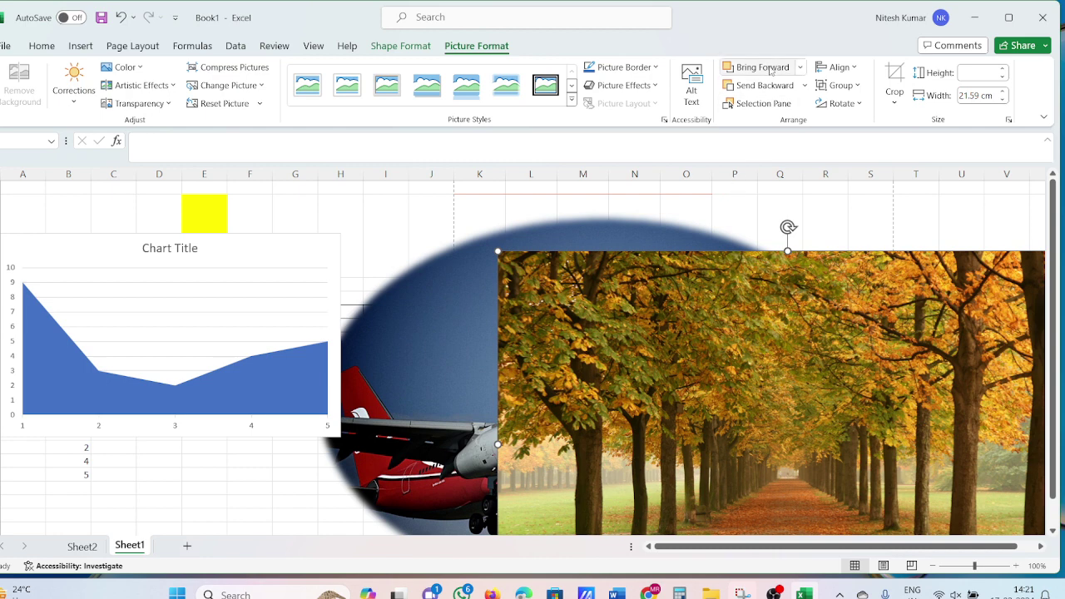
click(801, 67)
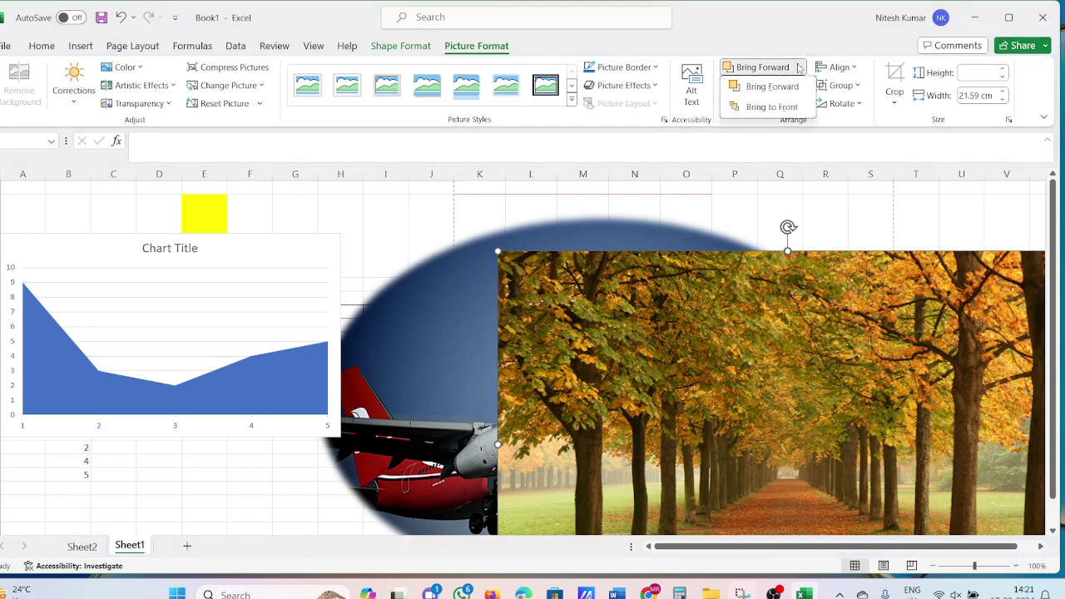
click(772, 107)
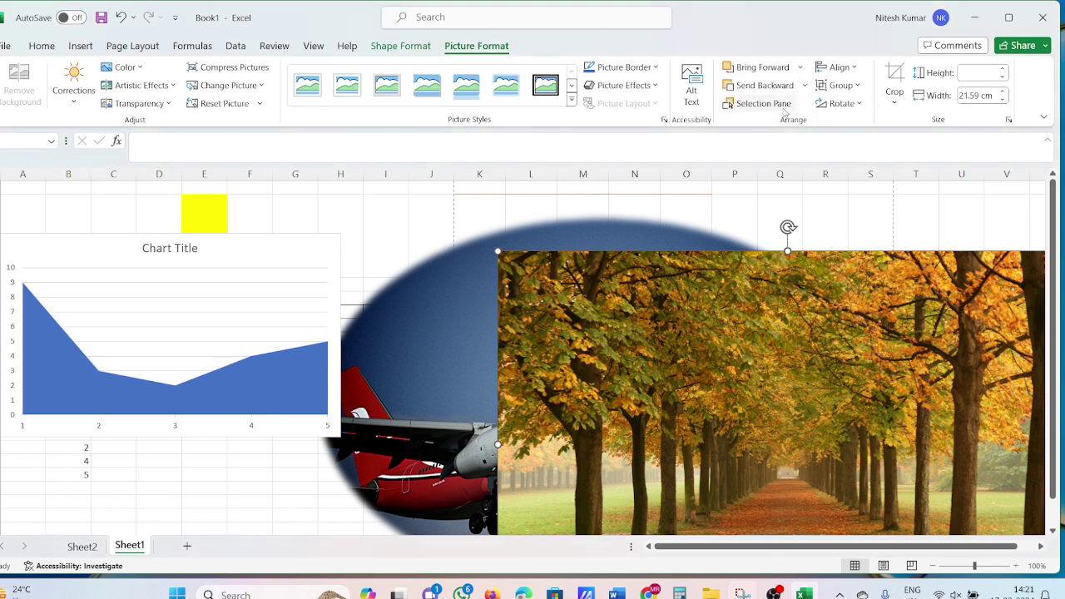
- View the Bring Forward choices for the autumn picture and open its Send Backward choices
click(800, 69)
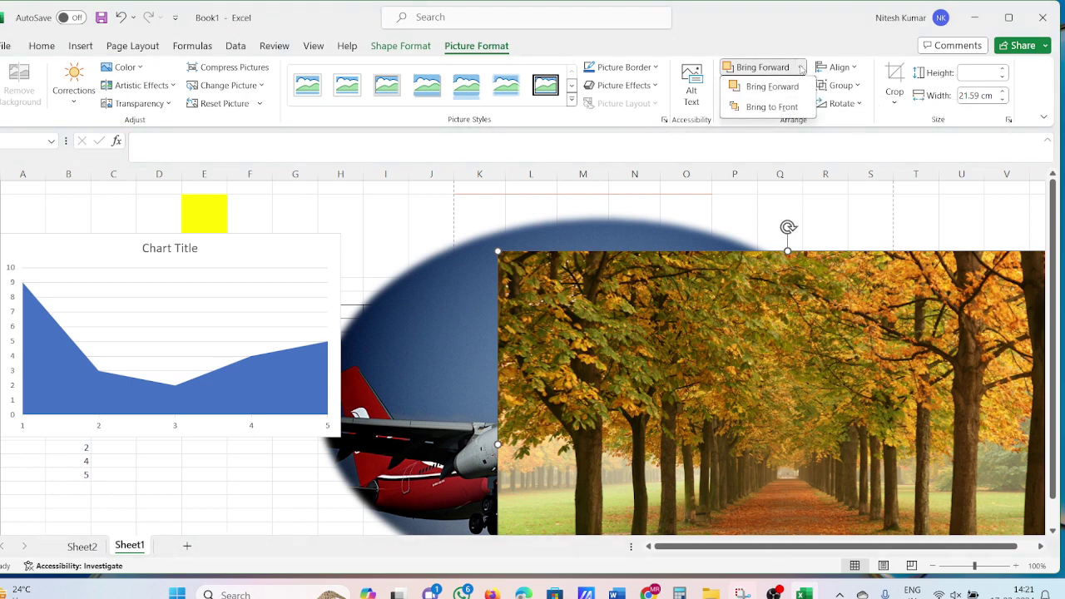
click(800, 69)
click(804, 85)
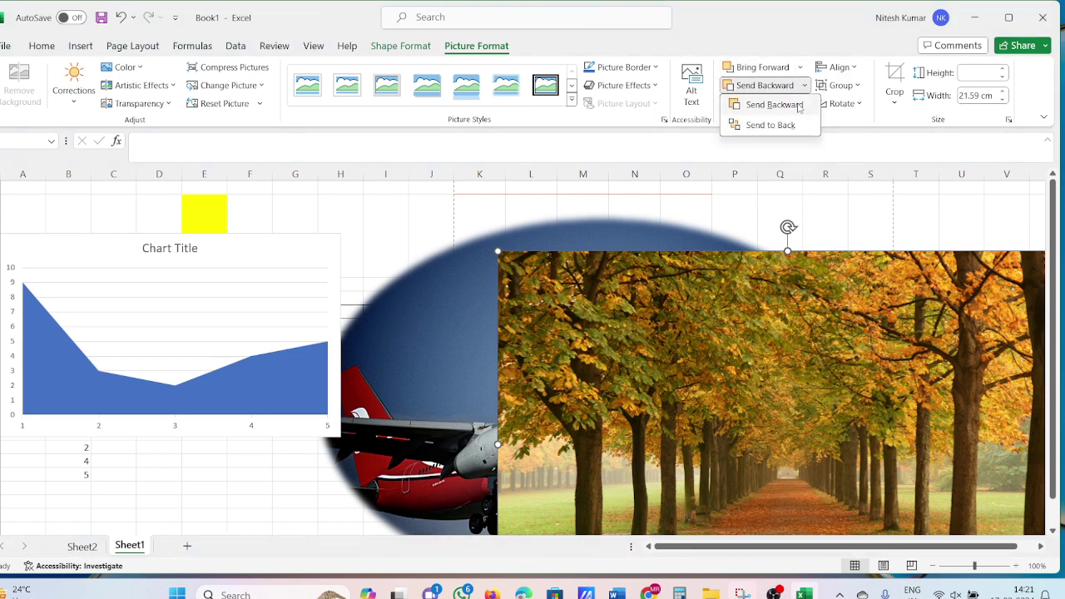